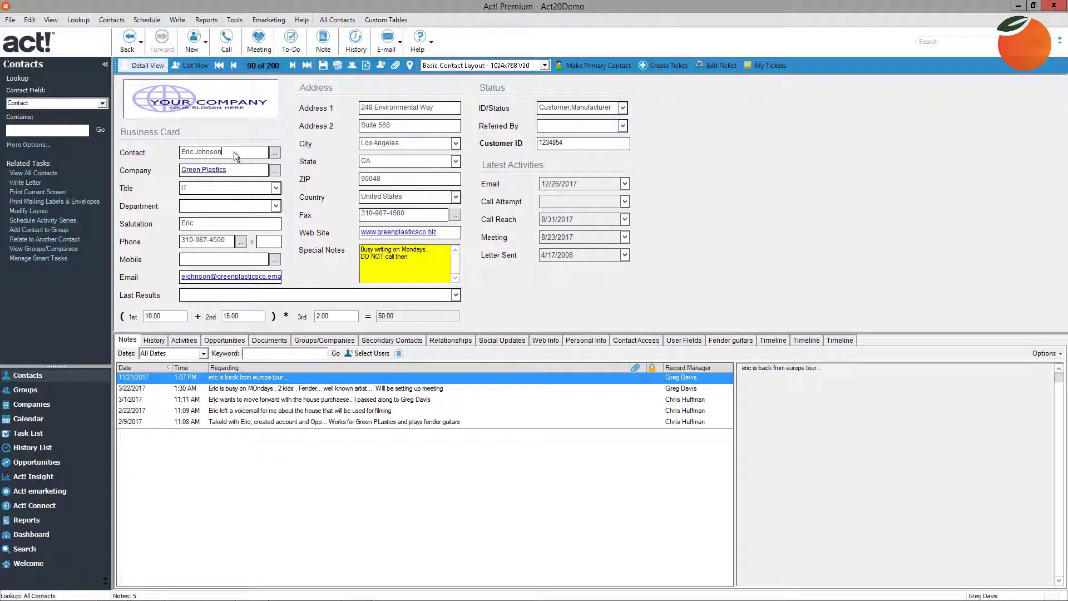
- Highlight and then deselect the contact's name and ID/Status values on the record
drag(223, 148, 140, 141)
click(189, 149)
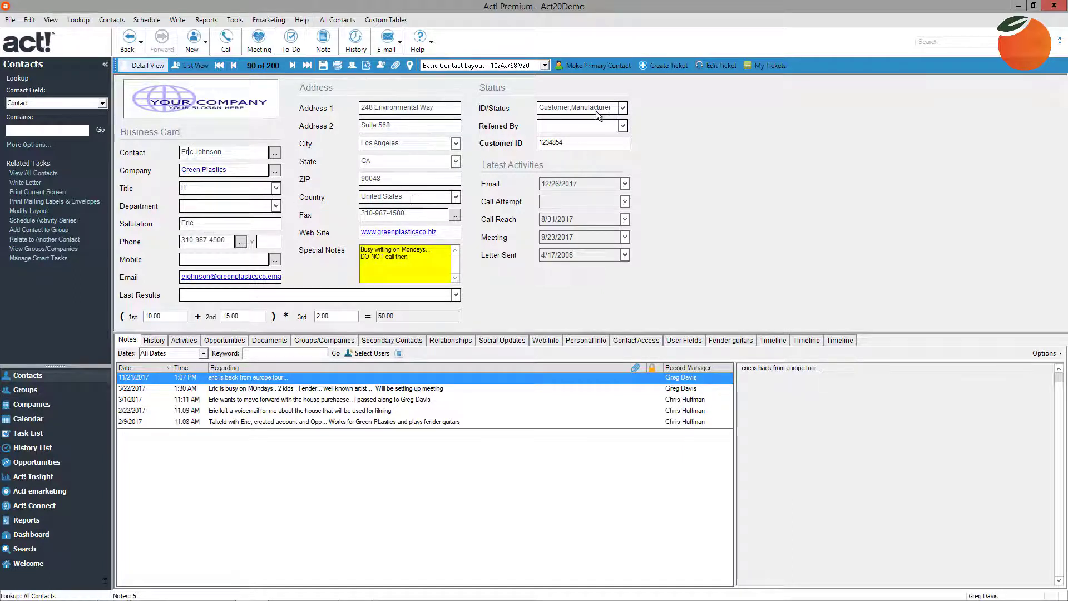
drag(595, 110, 564, 114)
click(570, 109)
- Glance at the contact's History and Activities tabs, then return to the Notes list
click(154, 343)
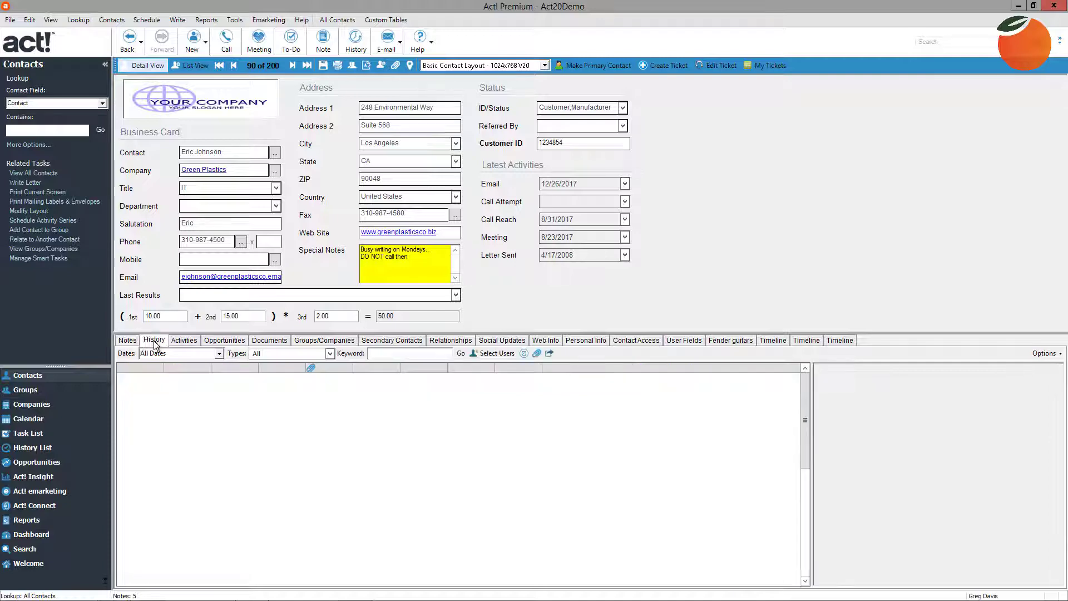
click(190, 342)
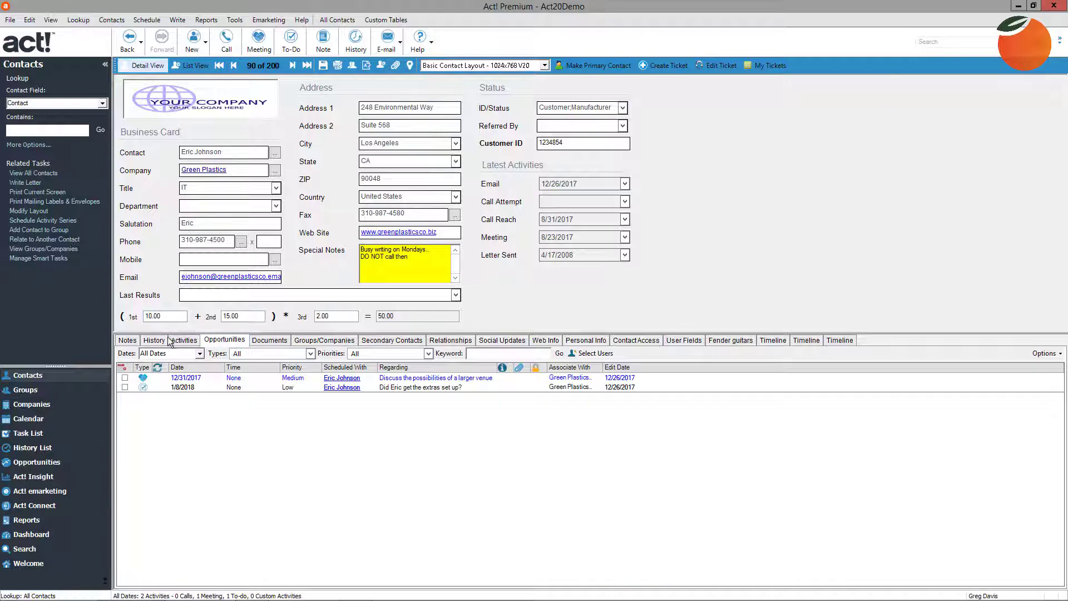
click(162, 342)
click(125, 343)
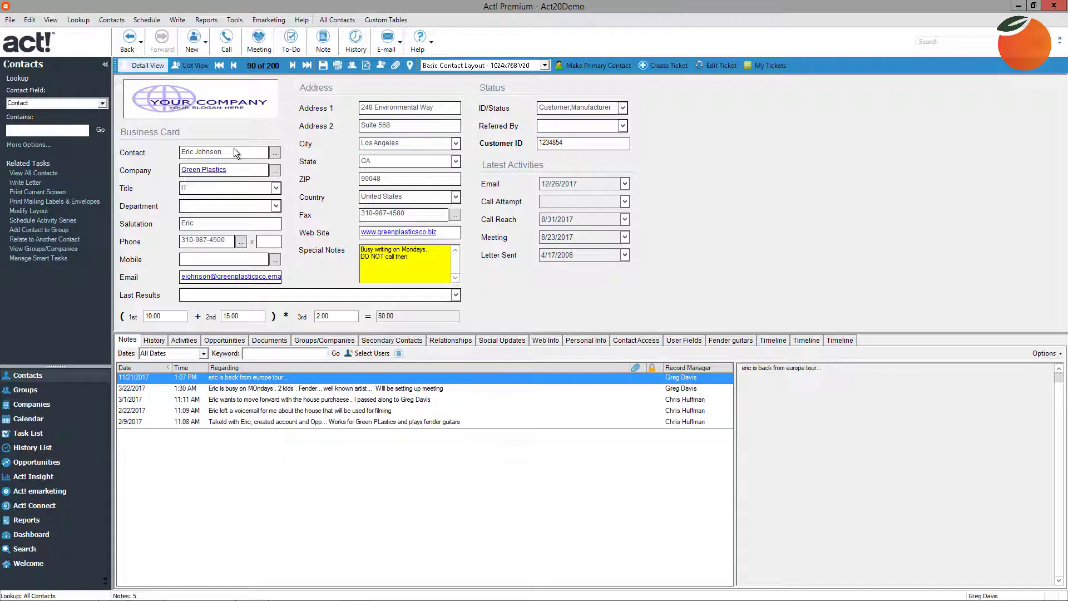
- Try moving the Meeting and Letter Sent fields in the contact layout designer, discarding the changes
click(237, 20)
mouse_move(254, 61)
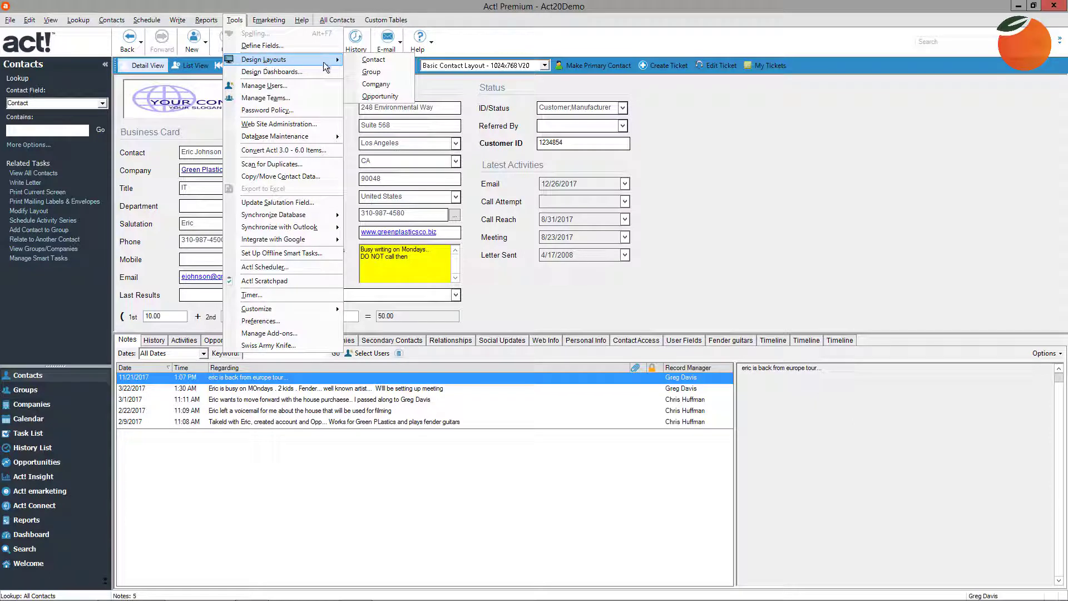
click(366, 59)
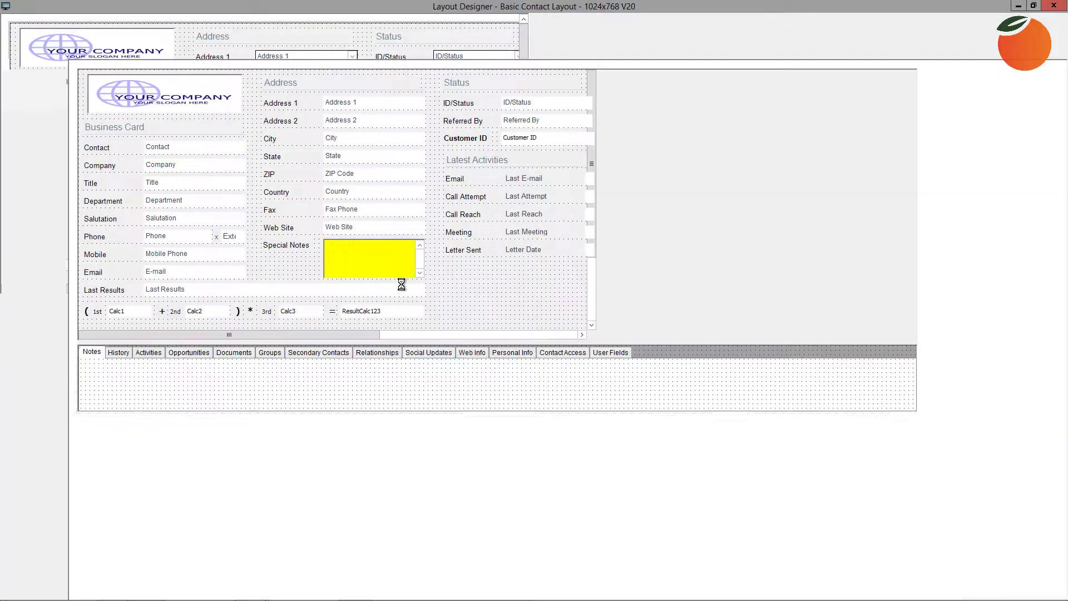
click(457, 253)
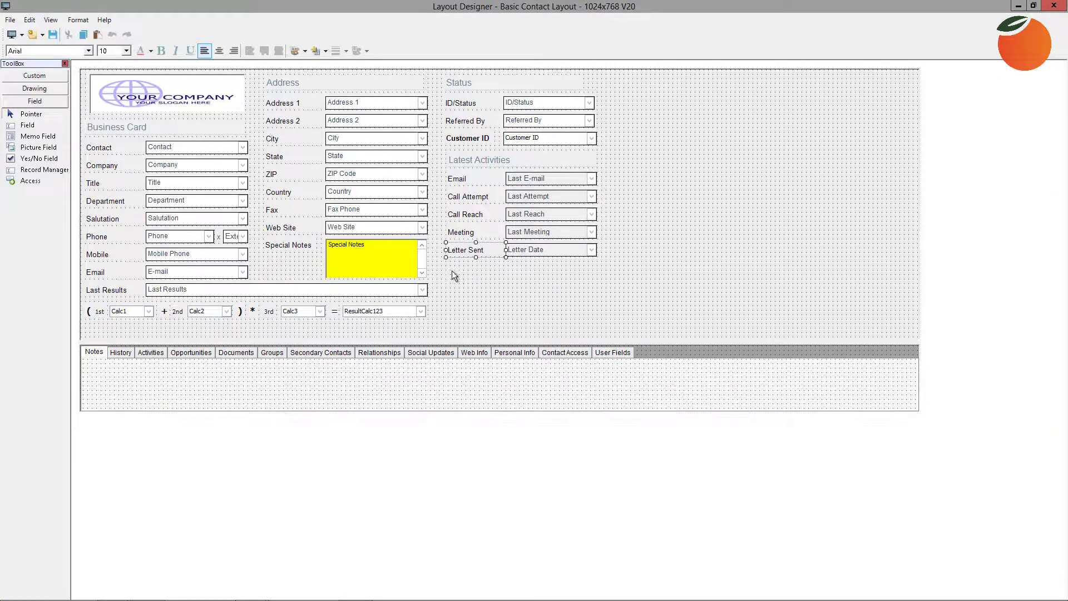
click(443, 239)
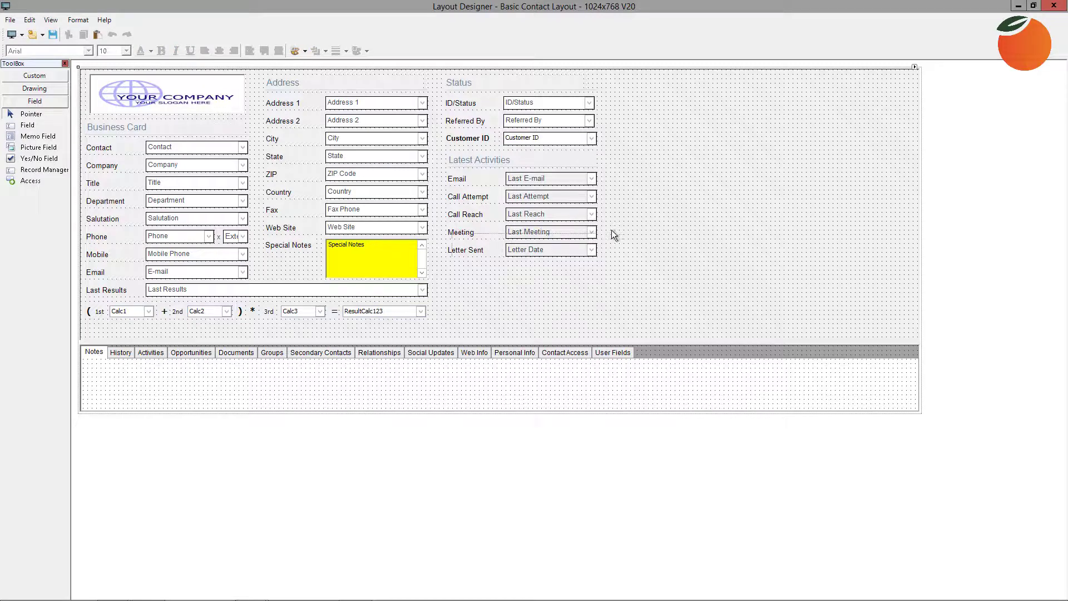
click(577, 236)
drag(549, 244, 636, 266)
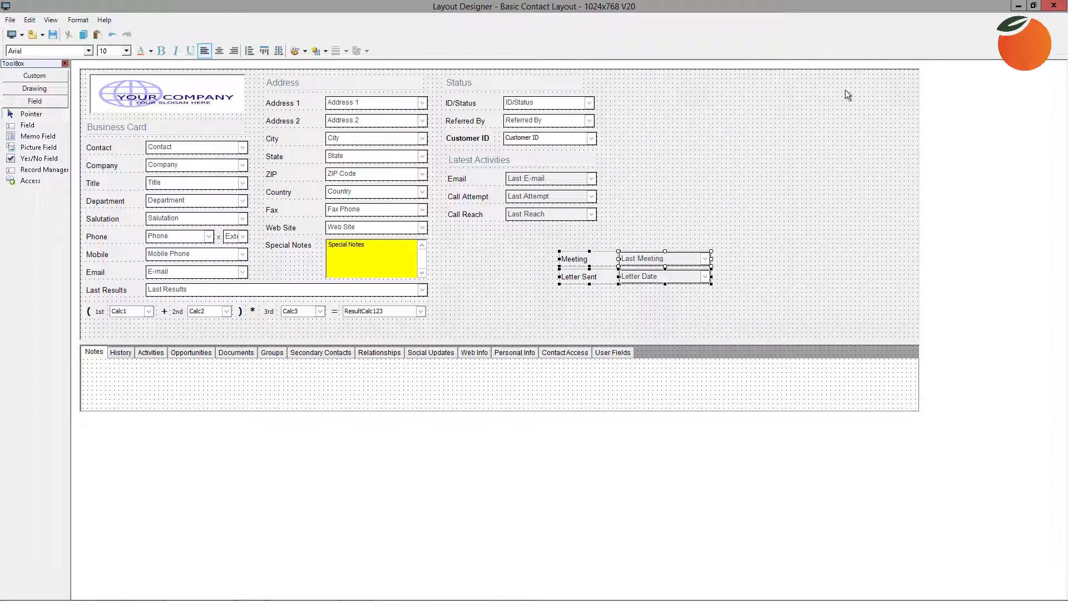
click(1054, 6)
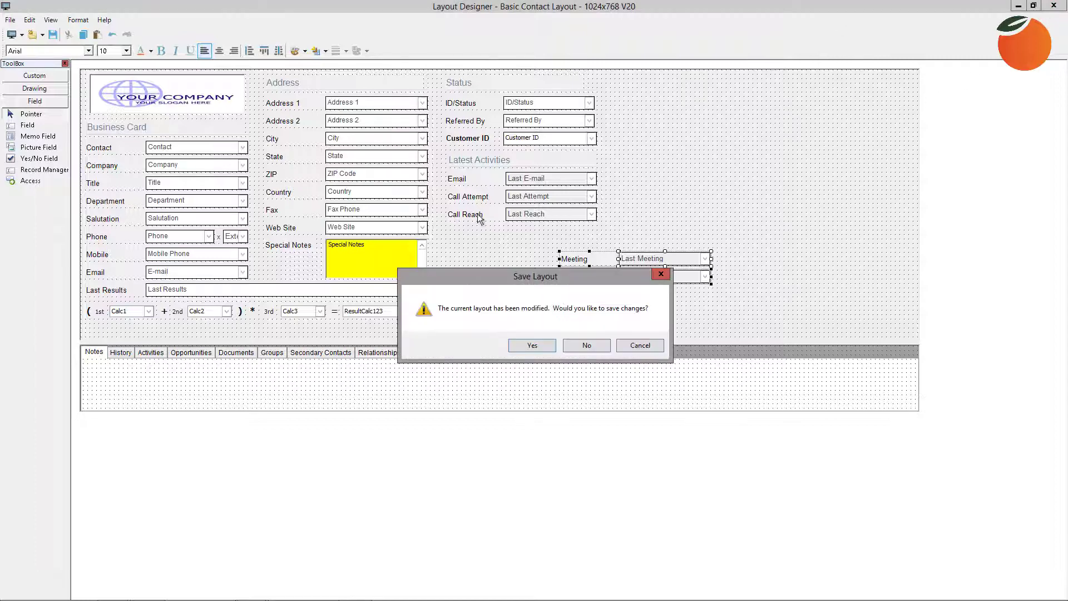
click(588, 347)
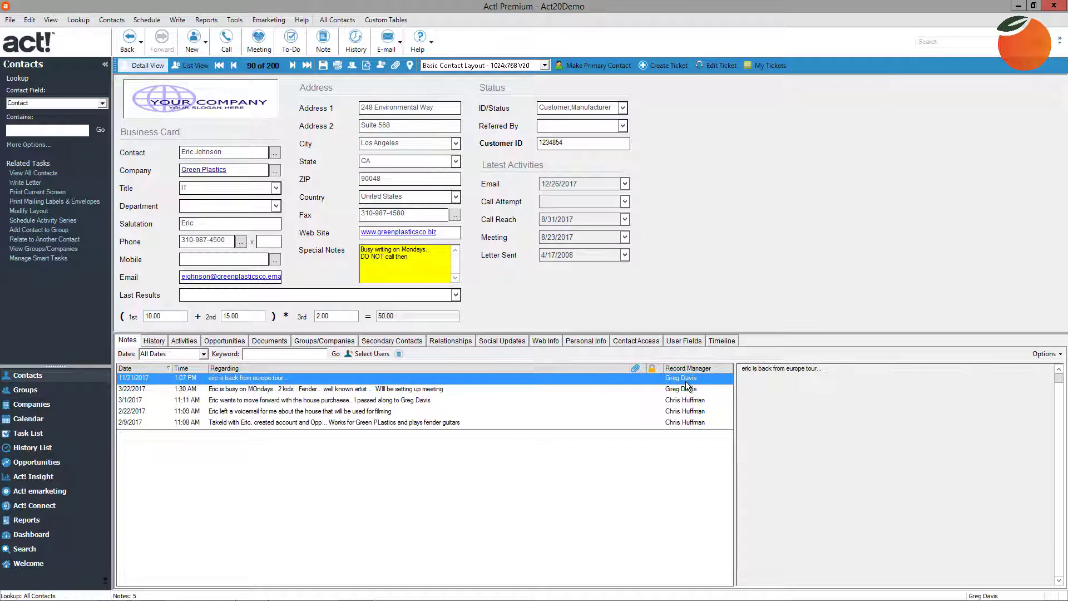
- Preview the 3/1/2017, 2/9/2017 and 11/21/2017 notes, cancel a new note, then show History
click(679, 401)
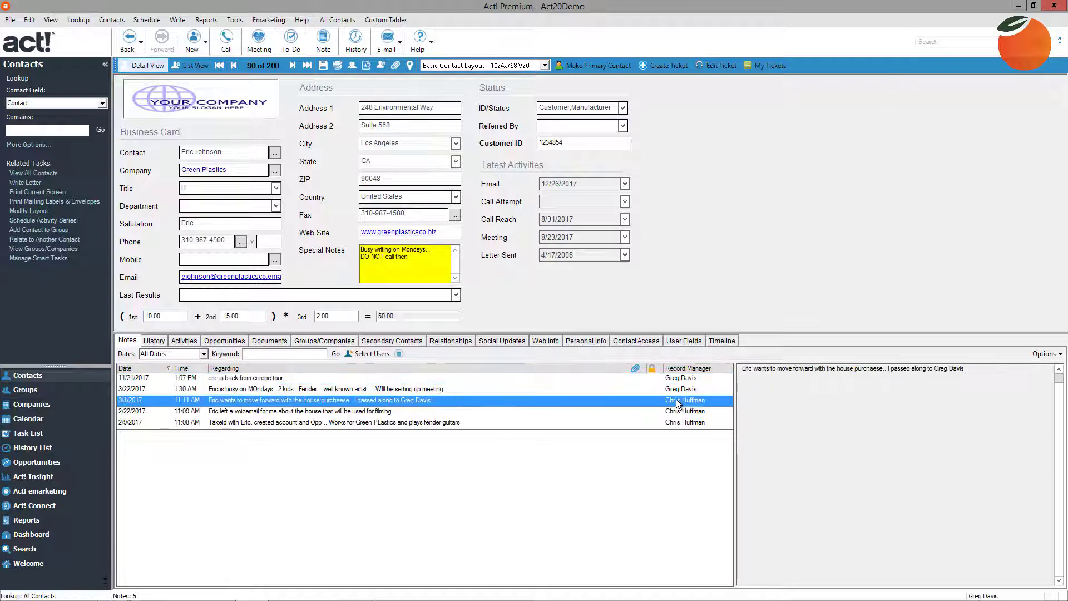
click(679, 423)
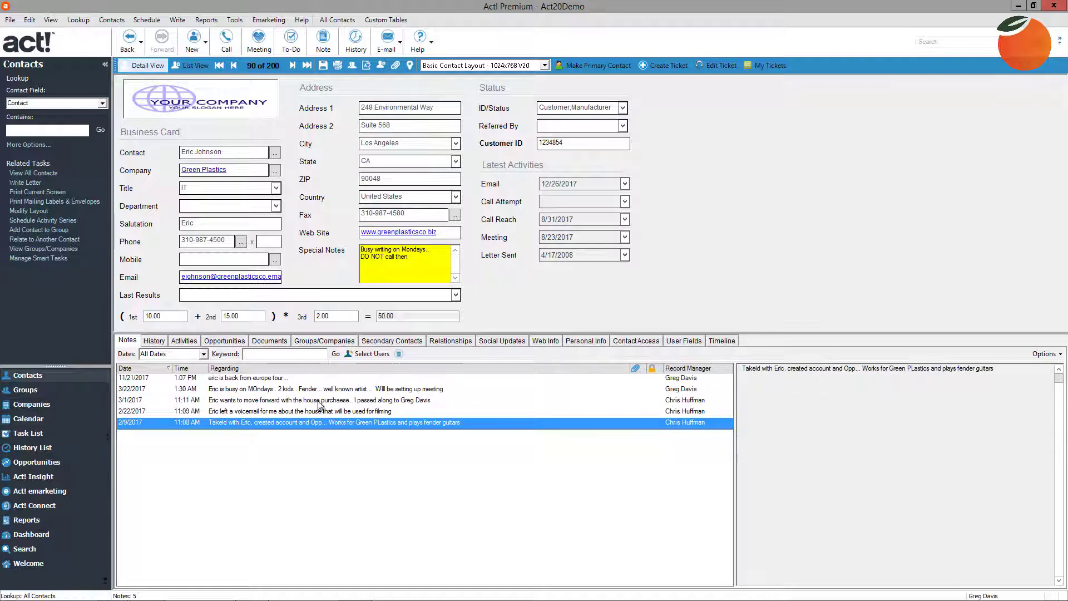
click(233, 381)
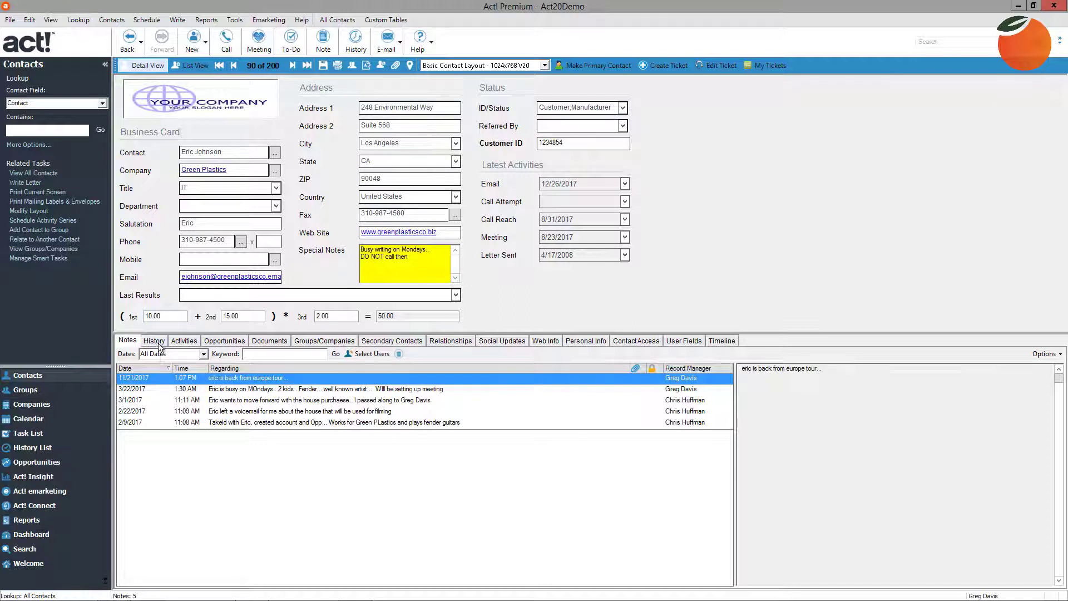
click(399, 354)
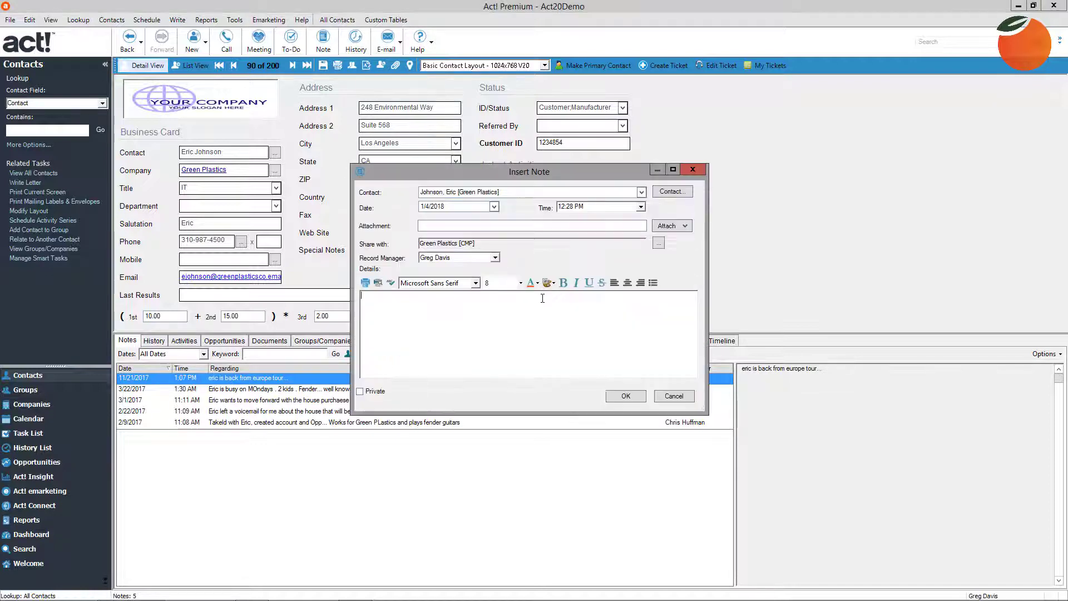
click(671, 396)
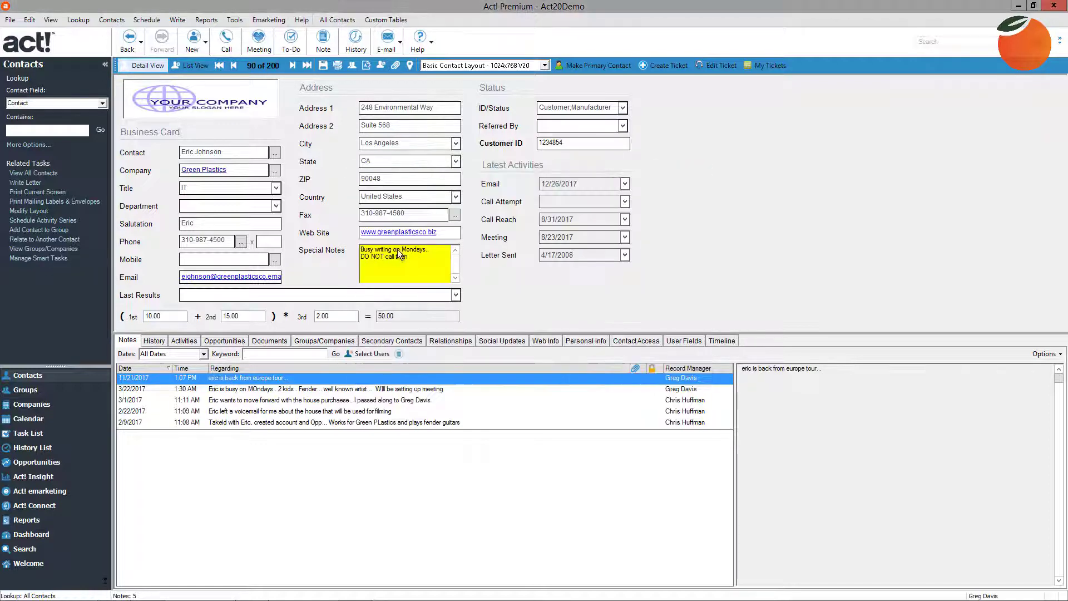
click(154, 341)
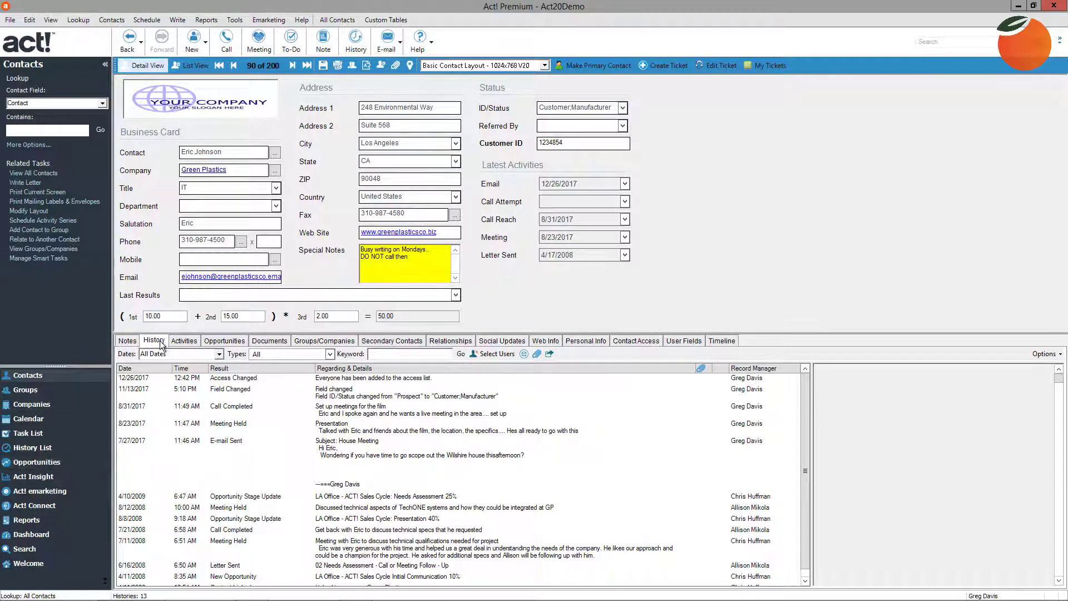
- Check the history Types filter, enlarge the list, and preview the 11/13 and 8/31/2017 entries
click(330, 354)
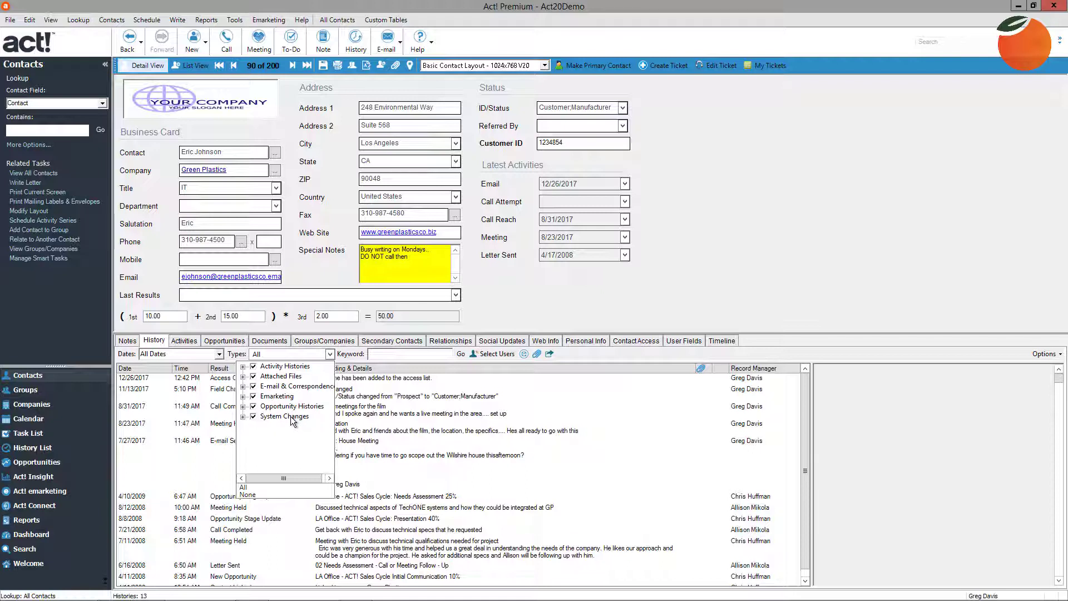
click(281, 323)
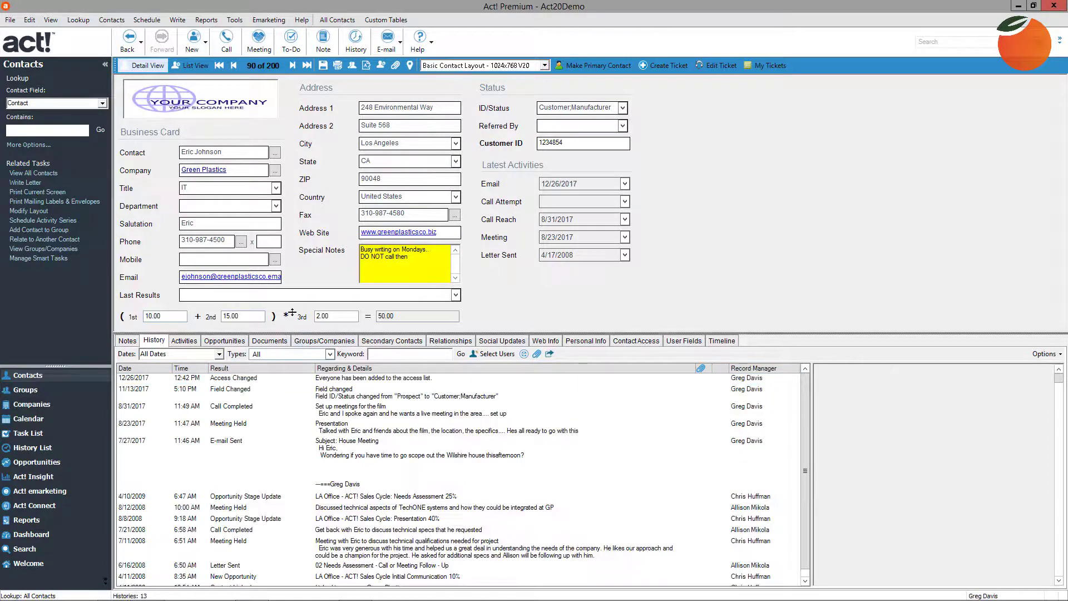
drag(292, 313, 291, 313)
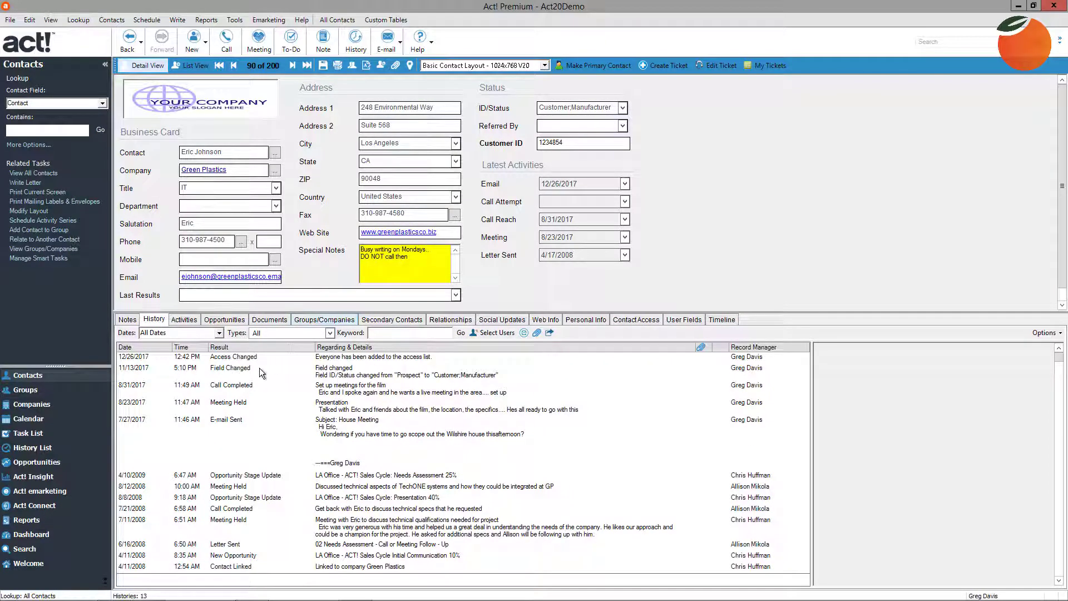
click(234, 377)
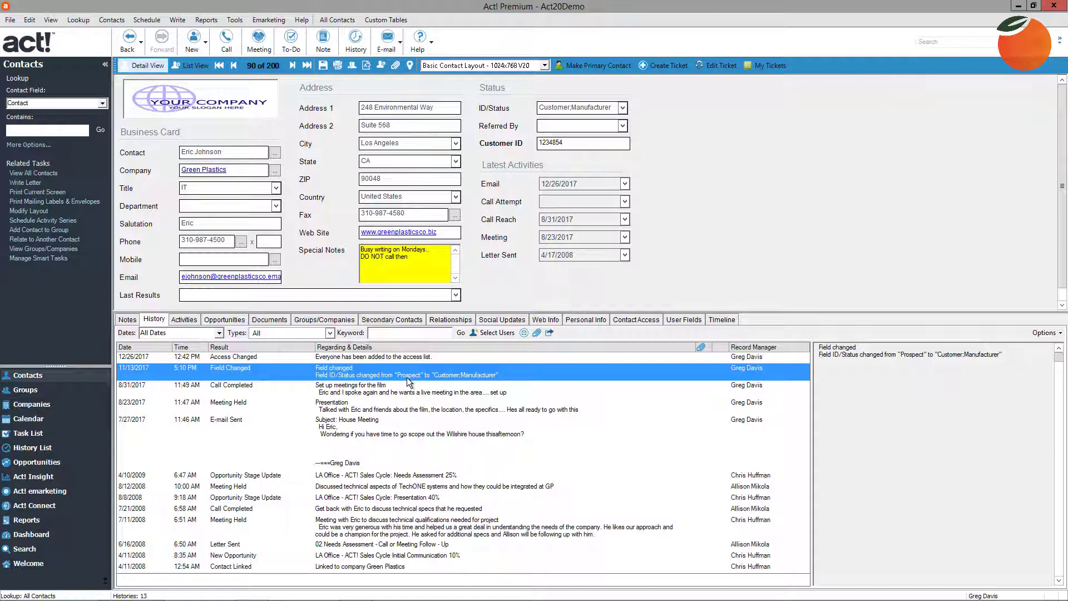
click(364, 393)
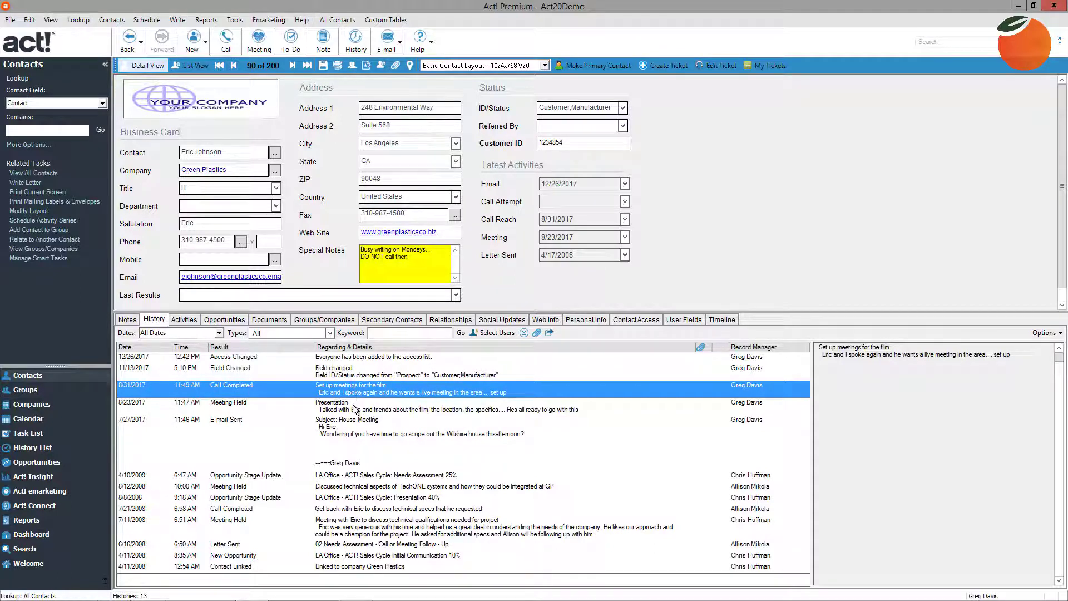
- Preview the 8/23/2017 Meeting Held entry, then the 7/27/2017 'House Meeting' e-mail
click(331, 409)
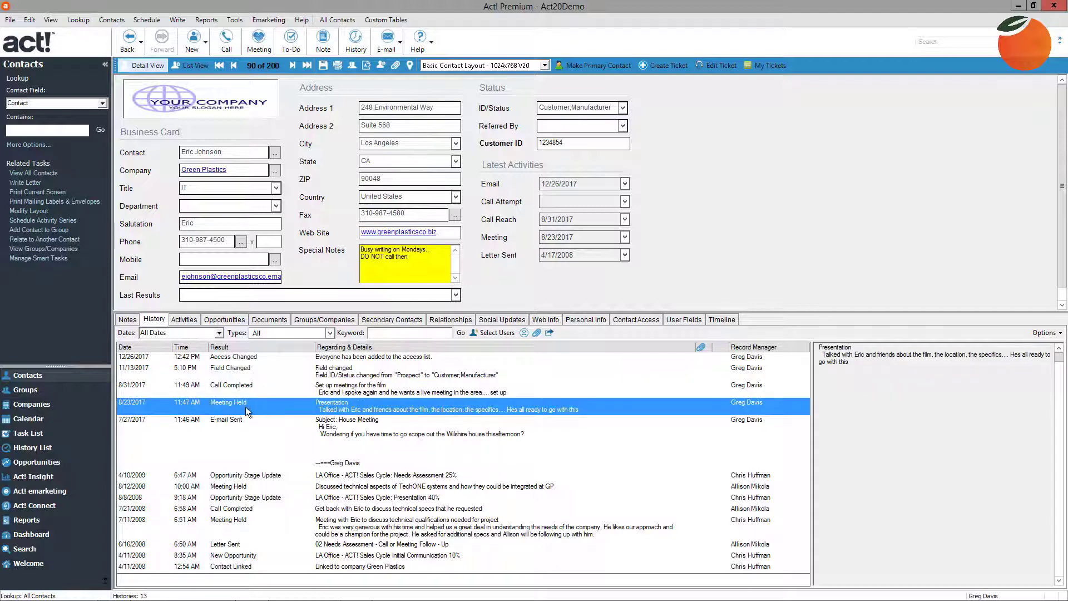
click(344, 429)
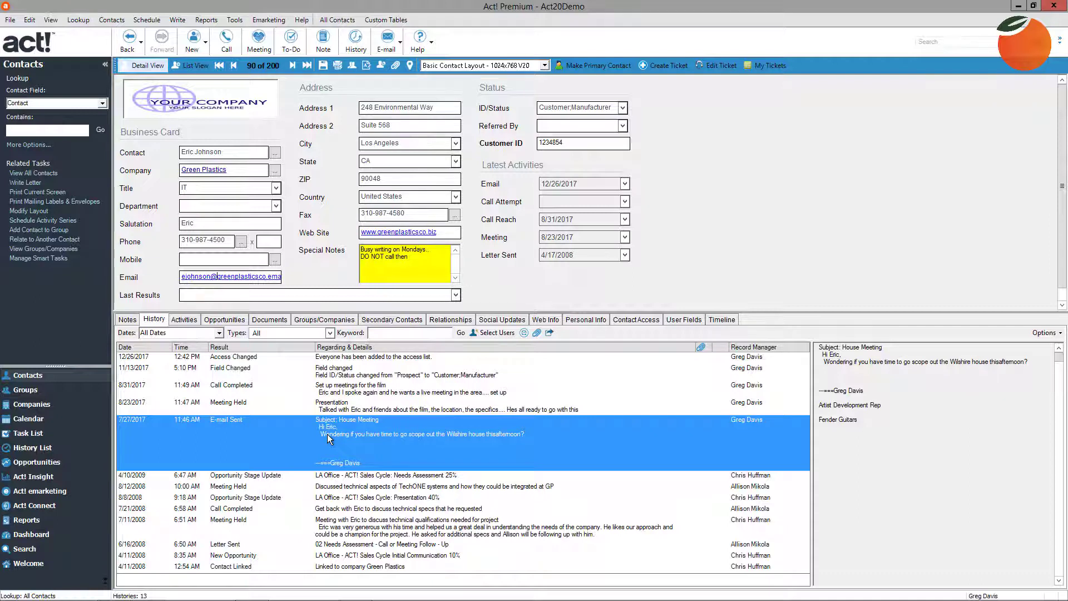
- Preview the 4/10/2009 and 6/16/2008 history entries, then show the contact's two scheduled activities
click(237, 293)
click(239, 475)
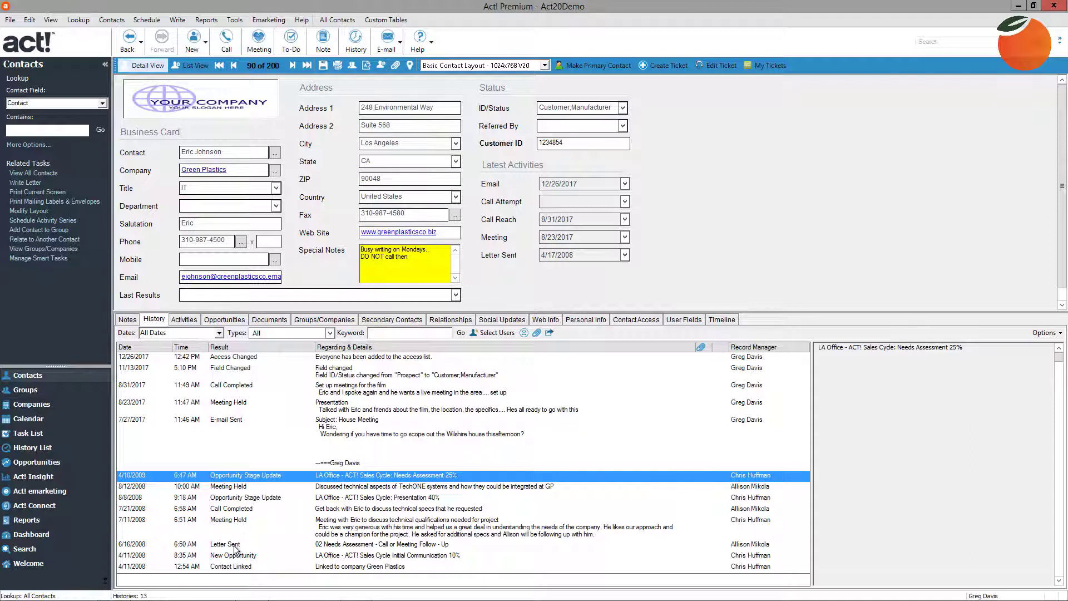
click(262, 545)
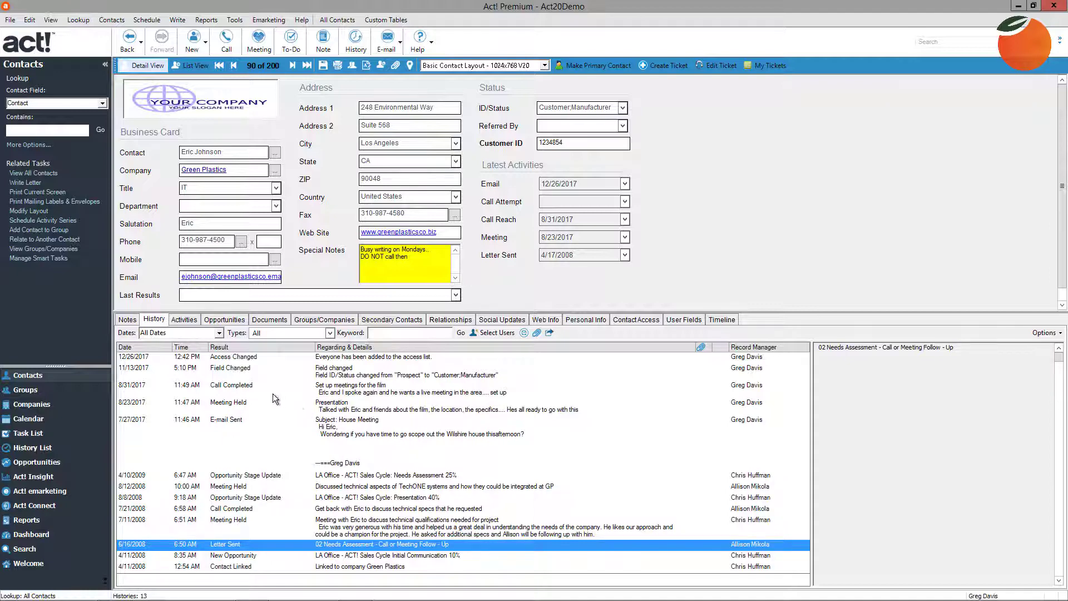
click(185, 320)
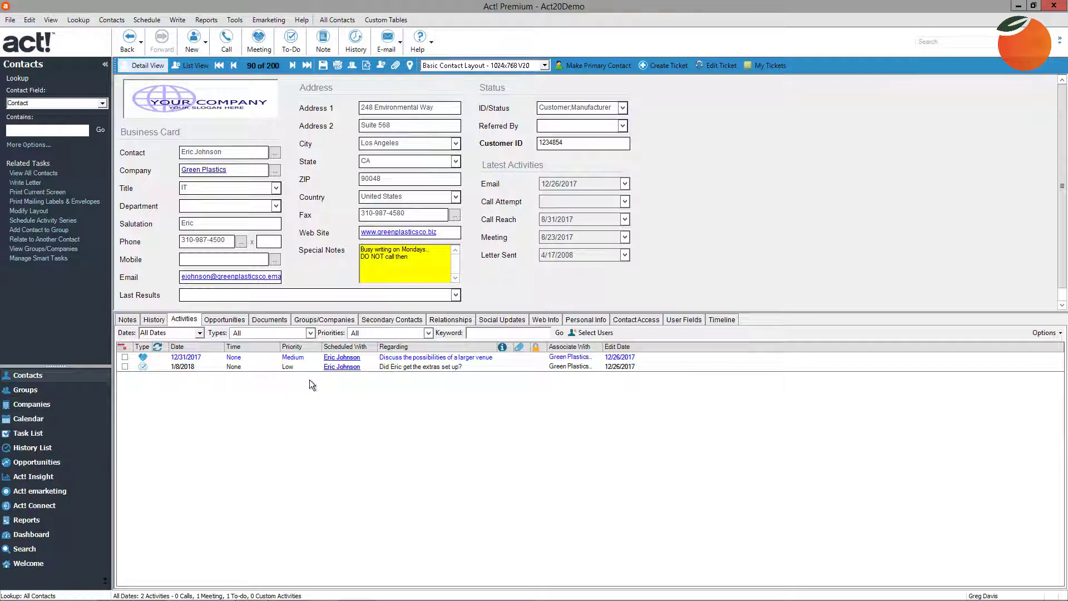
- Select the 12/31/2017 meeting and bring up the Schedule submenu with Call, Meeting, To-do and Other
click(161, 392)
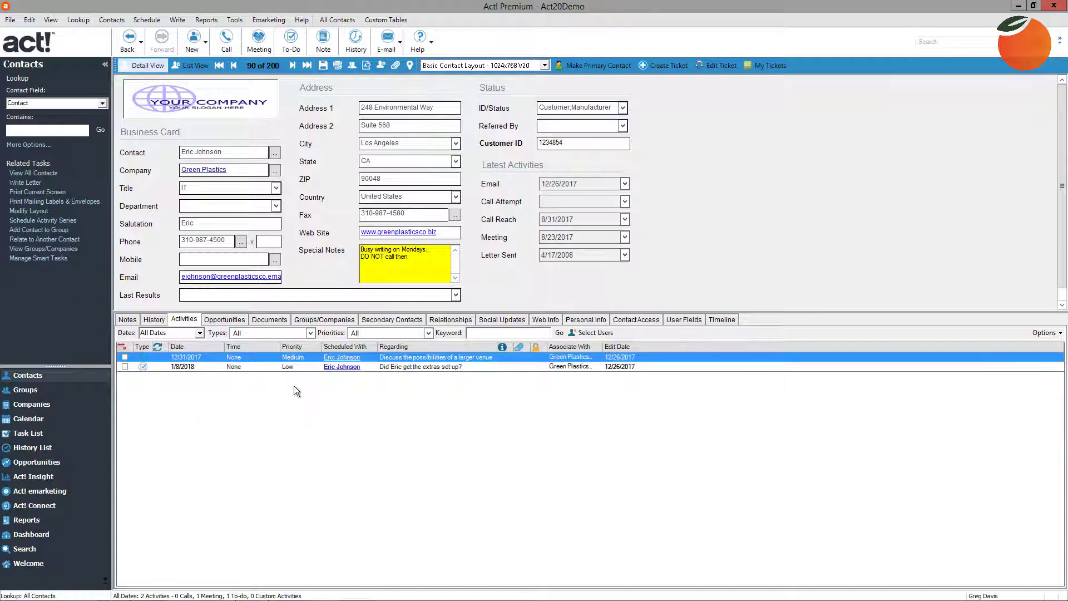
right_click(255, 398)
click(238, 396)
right_click(218, 402)
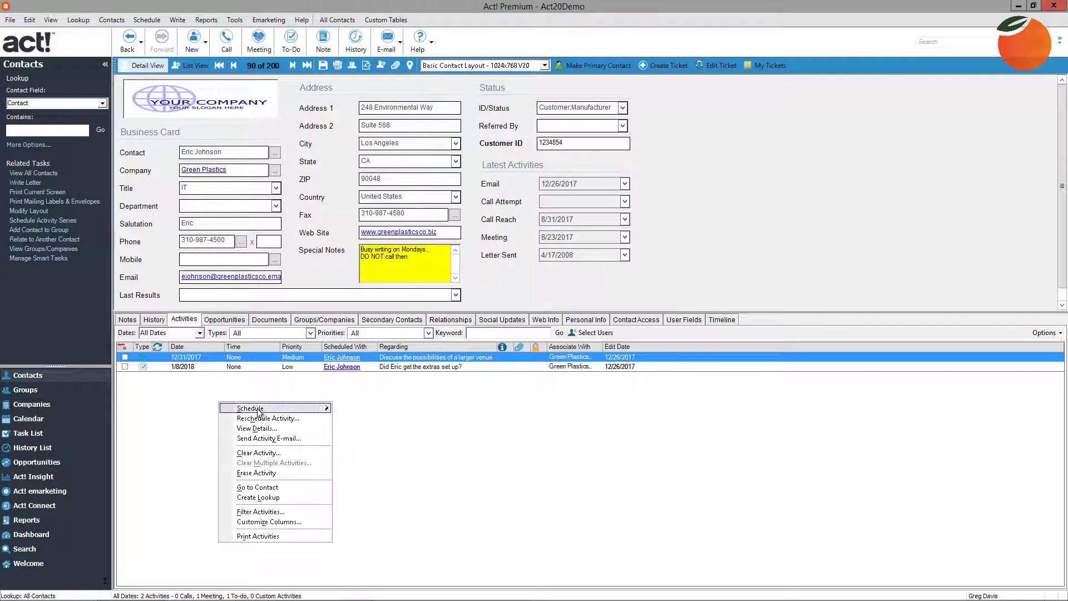
mouse_move(258, 410)
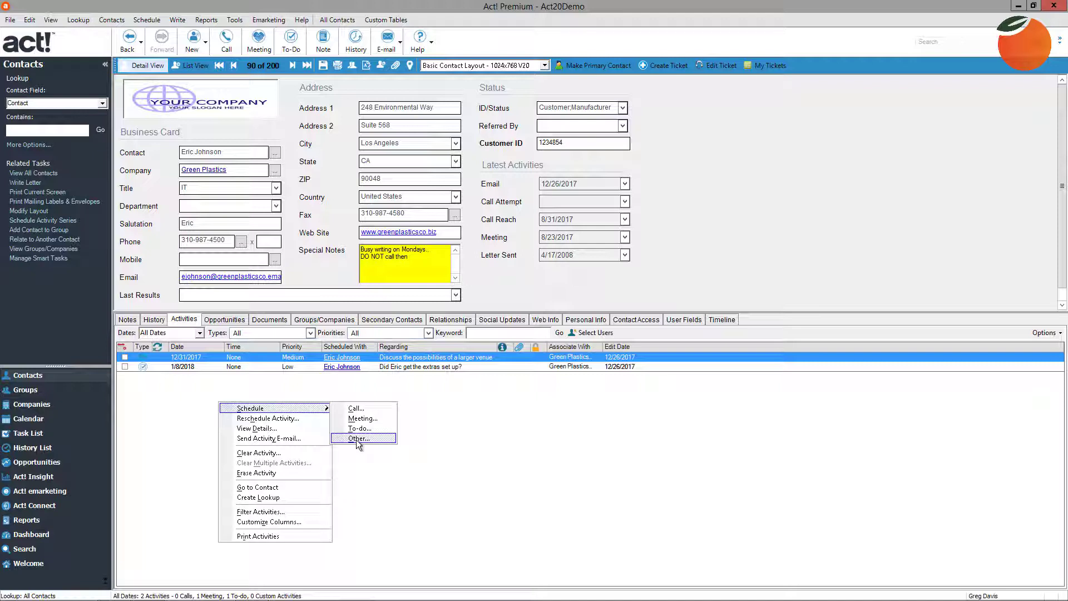
- Start scheduling a new call with the contact and set its colour to red
click(365, 407)
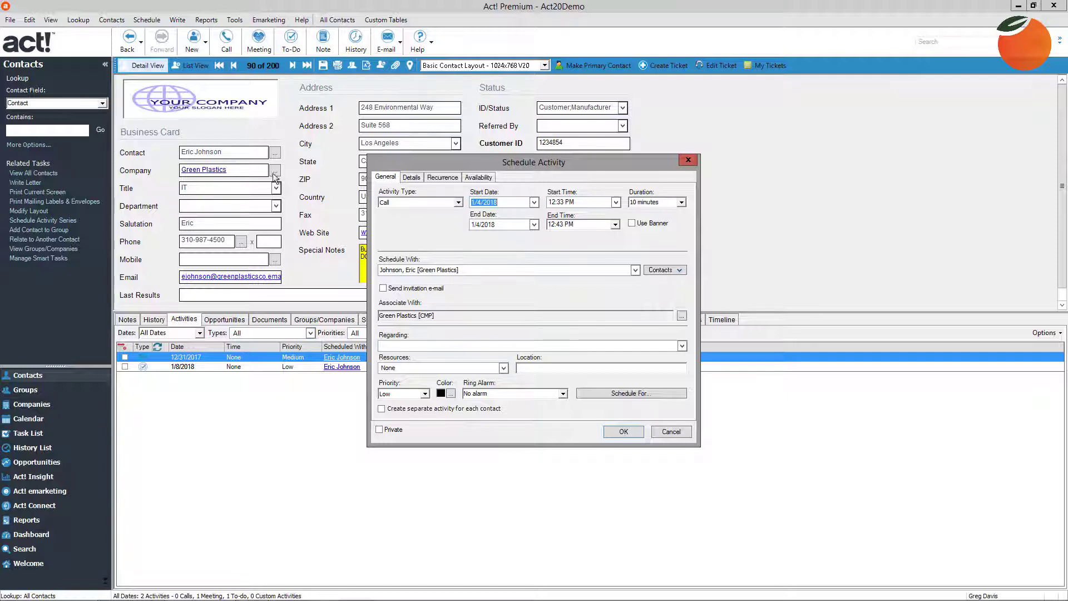
click(410, 346)
click(451, 394)
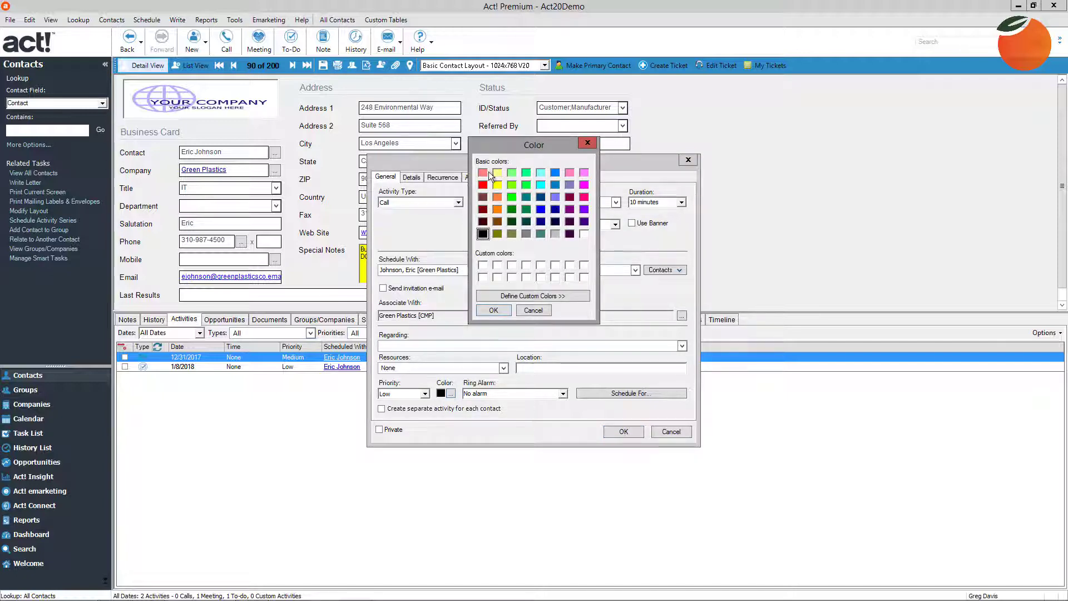
click(483, 186)
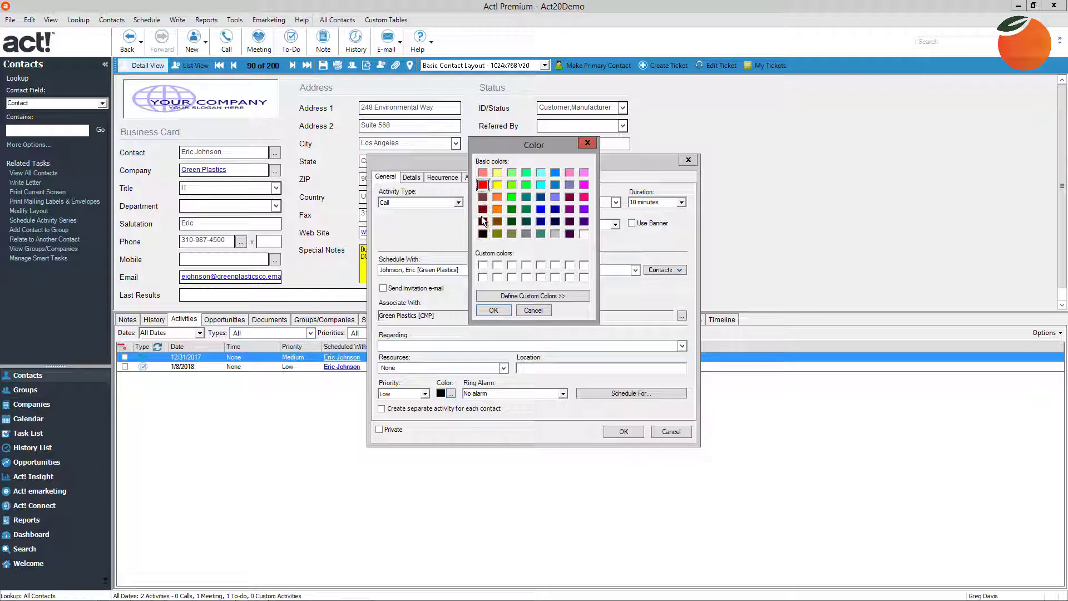
click(492, 311)
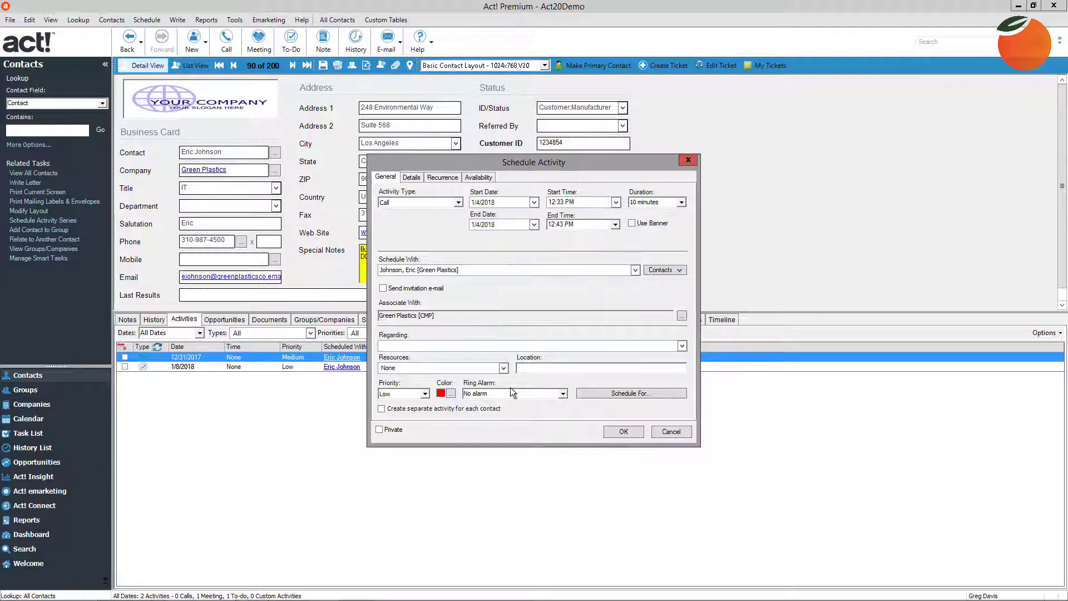
- Leave the call without a ring alarm and review its Details, Recurrence and Availability tabs
click(563, 394)
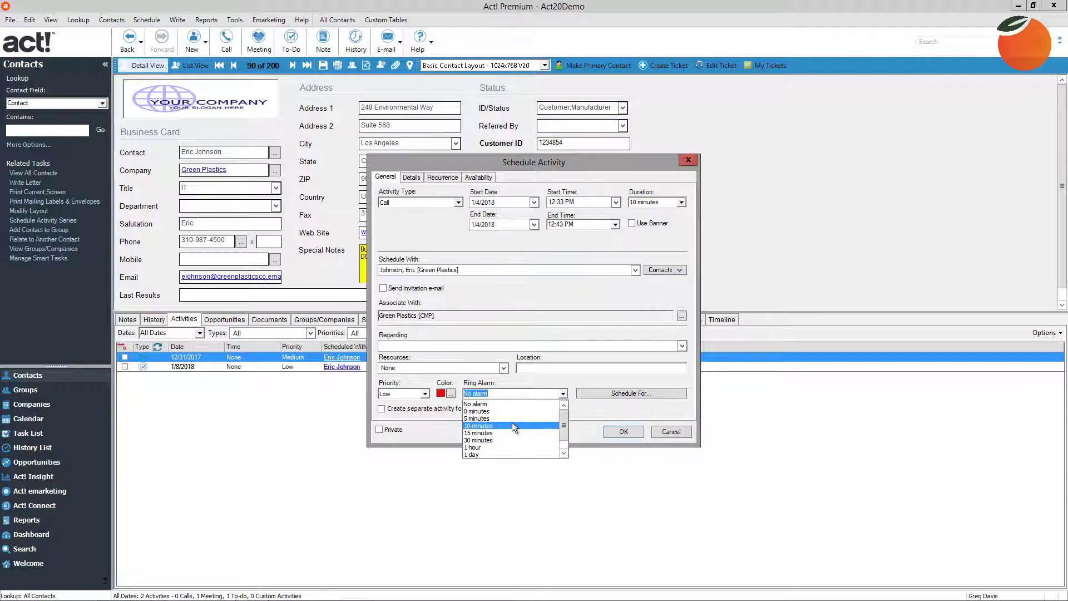
click(522, 382)
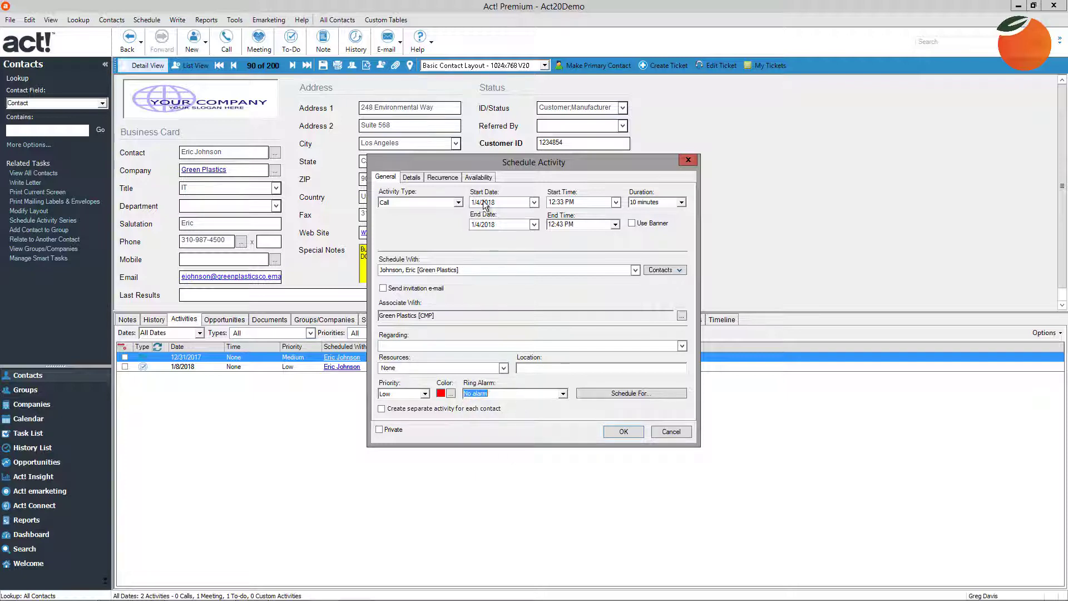
click(412, 177)
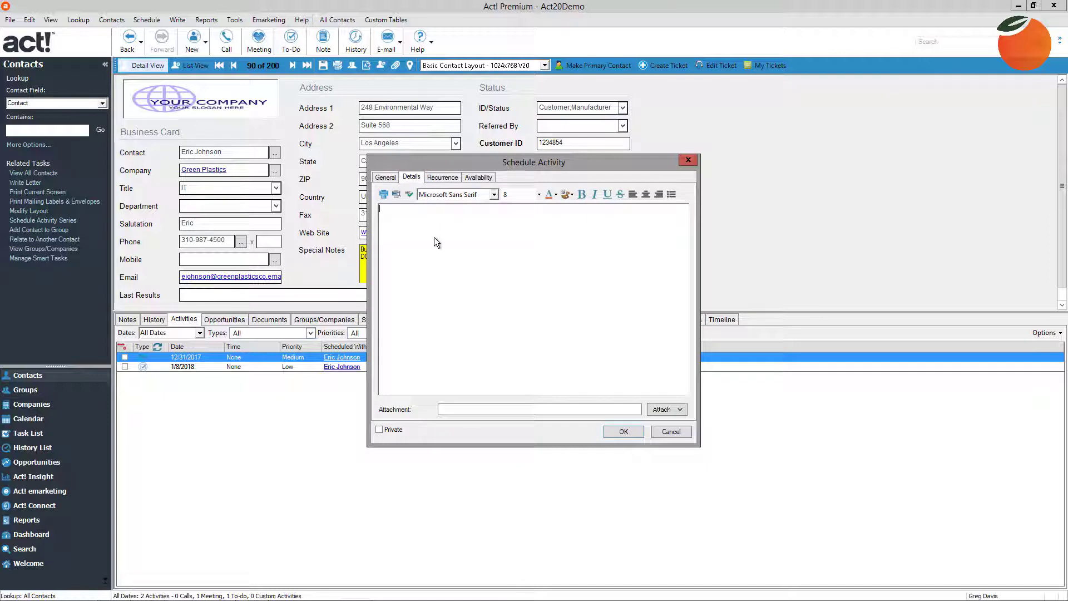
click(446, 182)
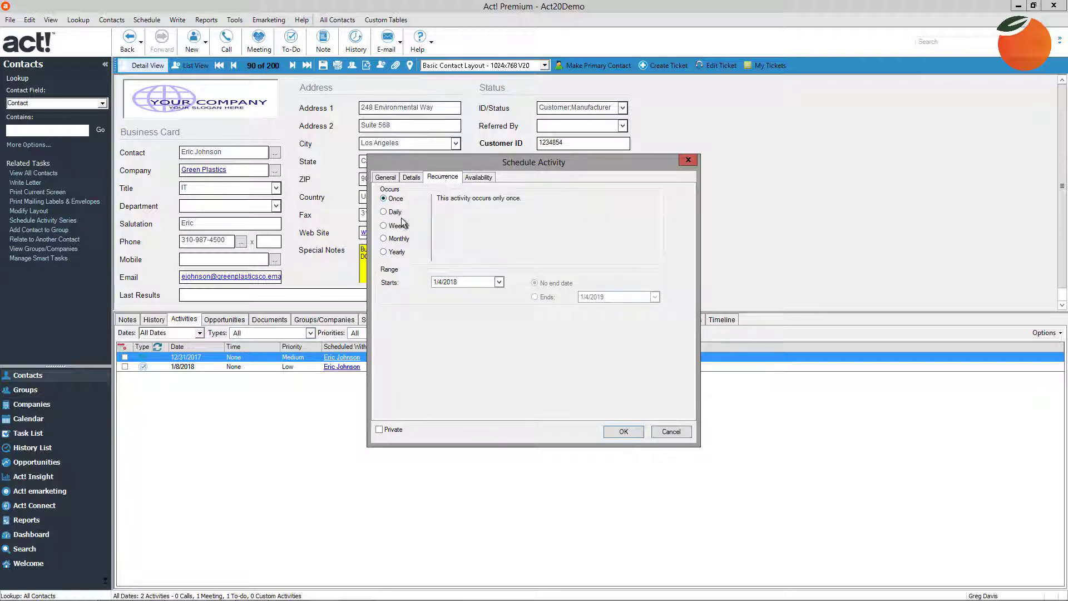
click(473, 179)
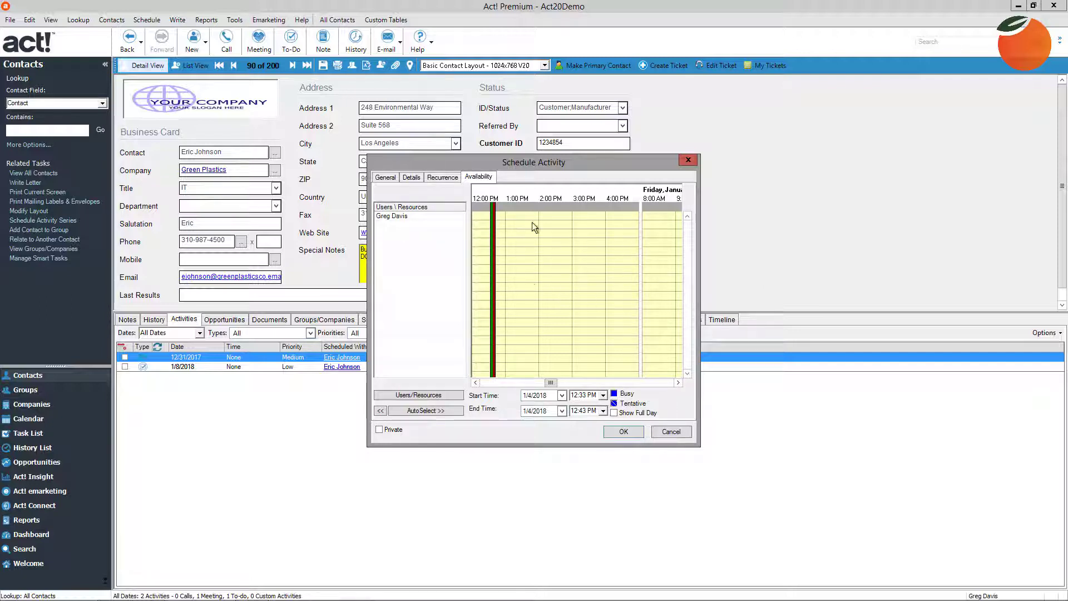
click(385, 177)
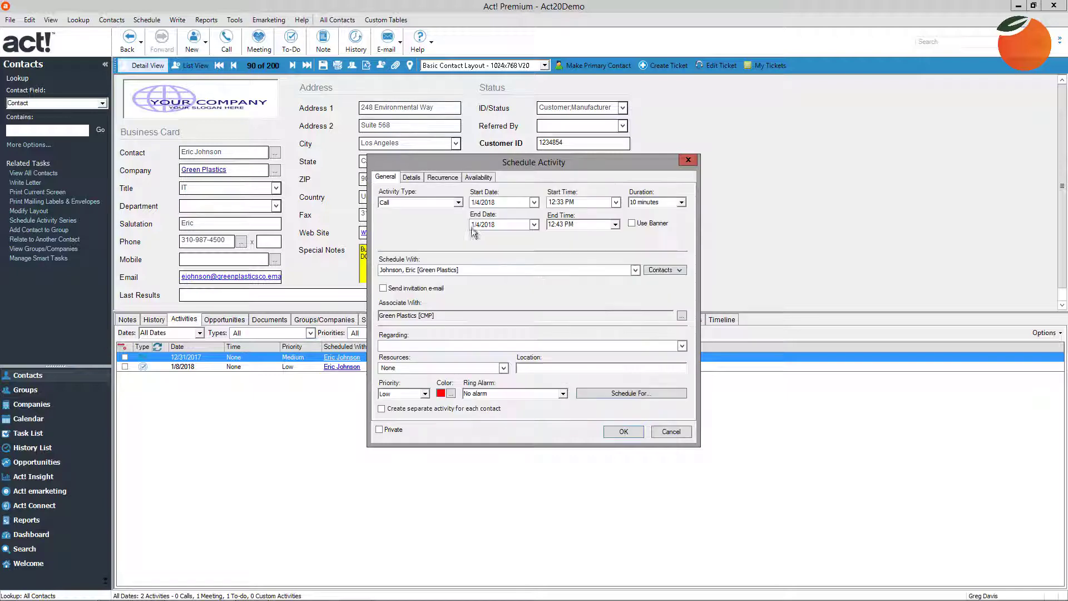
- Cancel the unsaved call and go back to the two scheduled activities, selecting each
click(663, 434)
click(153, 320)
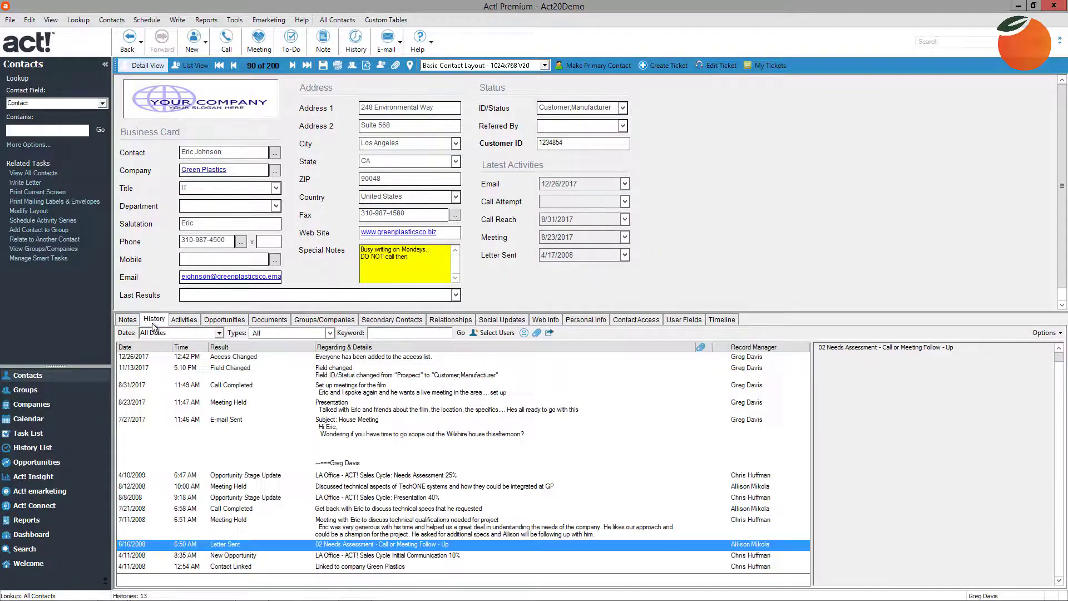
click(184, 321)
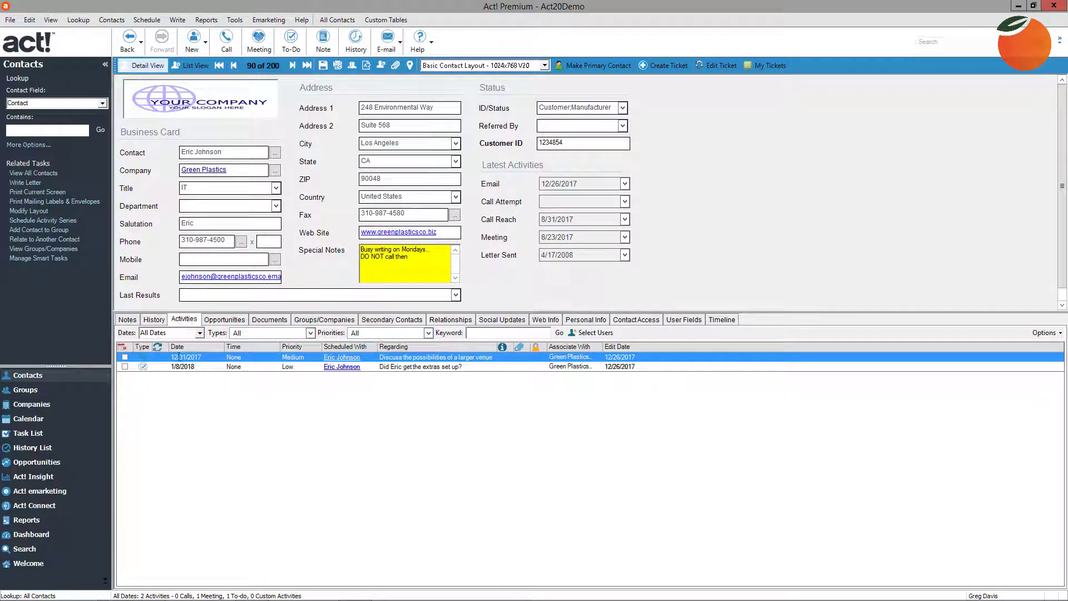
click(191, 365)
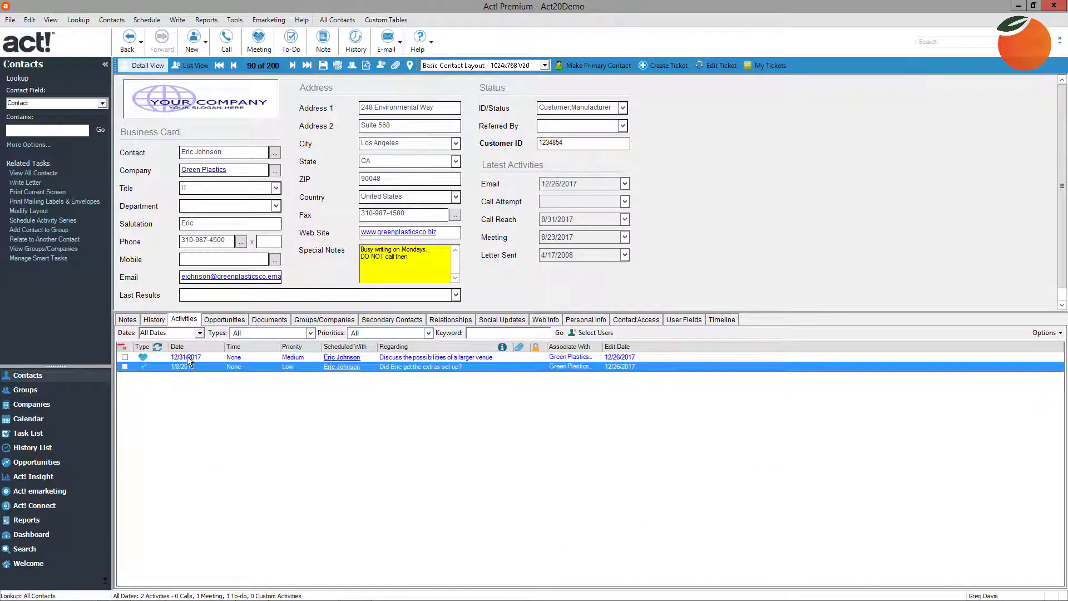
click(187, 357)
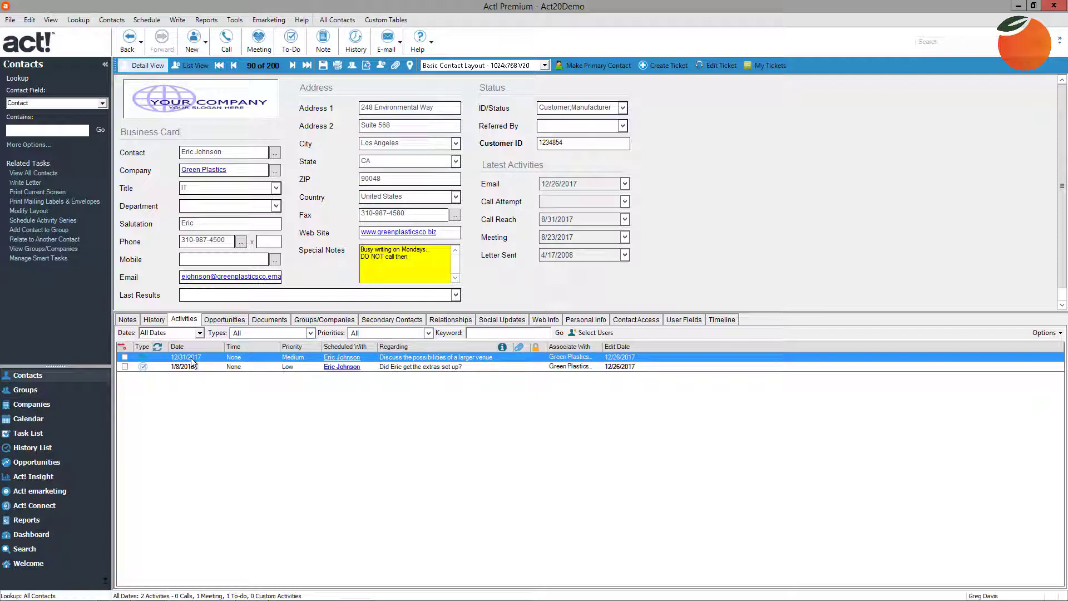
- Show the contact's four opportunities and select Filming Extras, then open Filming House
click(227, 321)
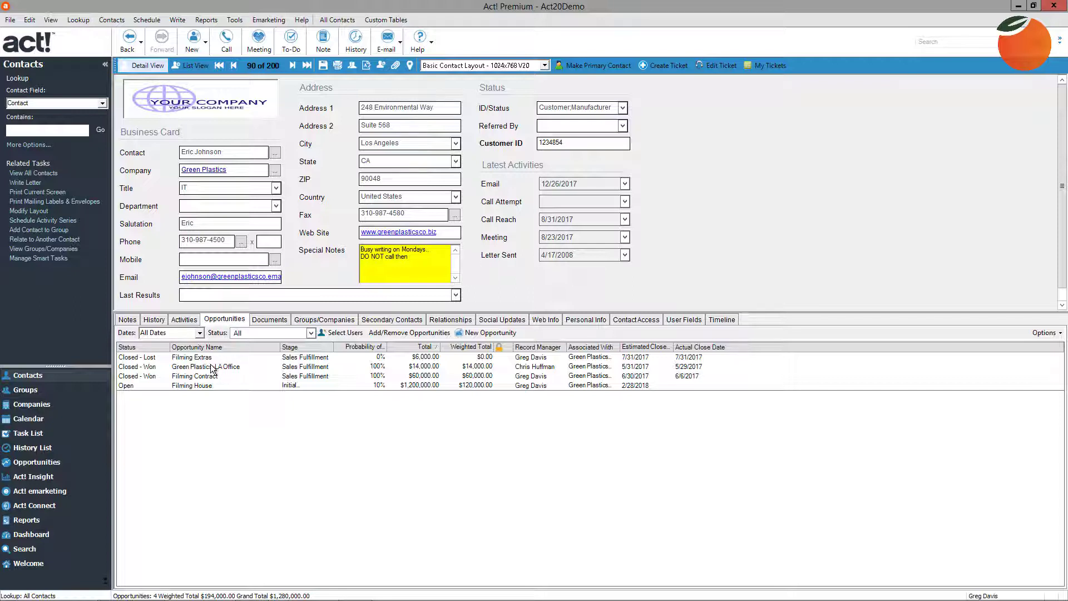
drag(194, 369, 195, 376)
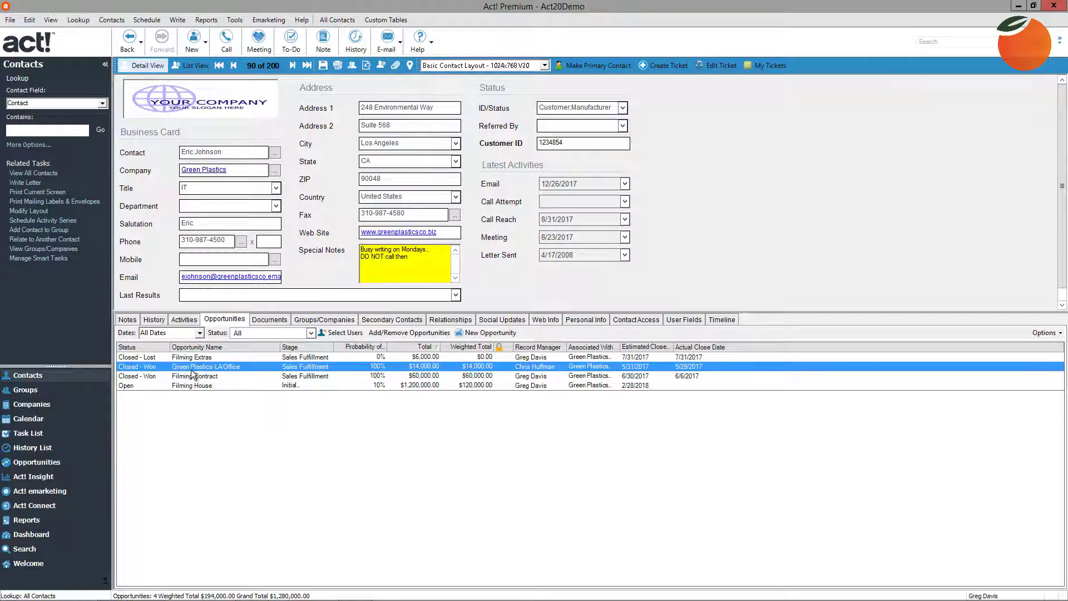
mouse_move(154, 374)
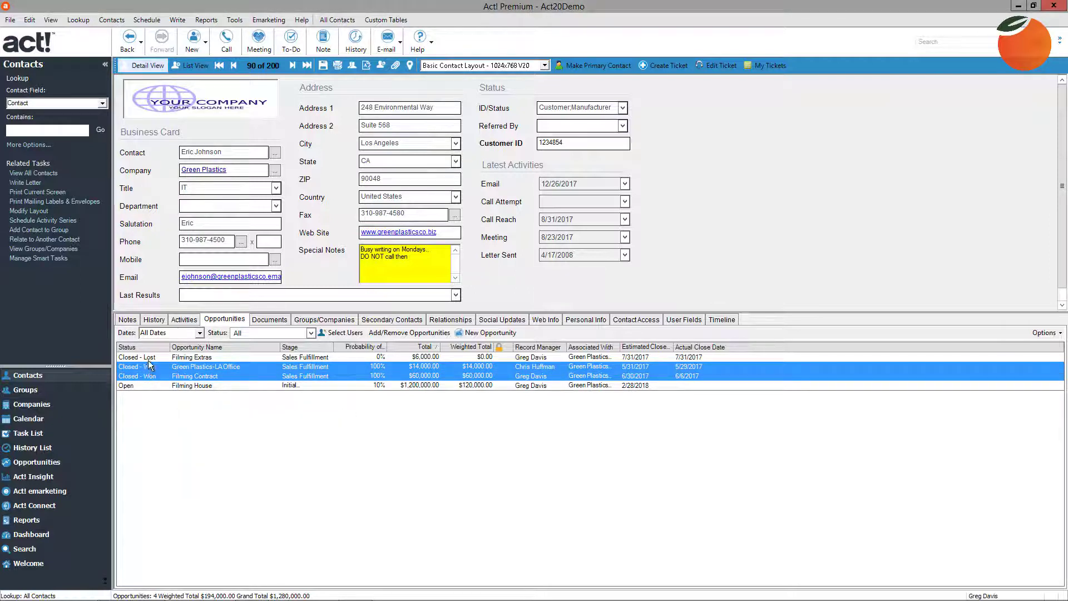
click(148, 359)
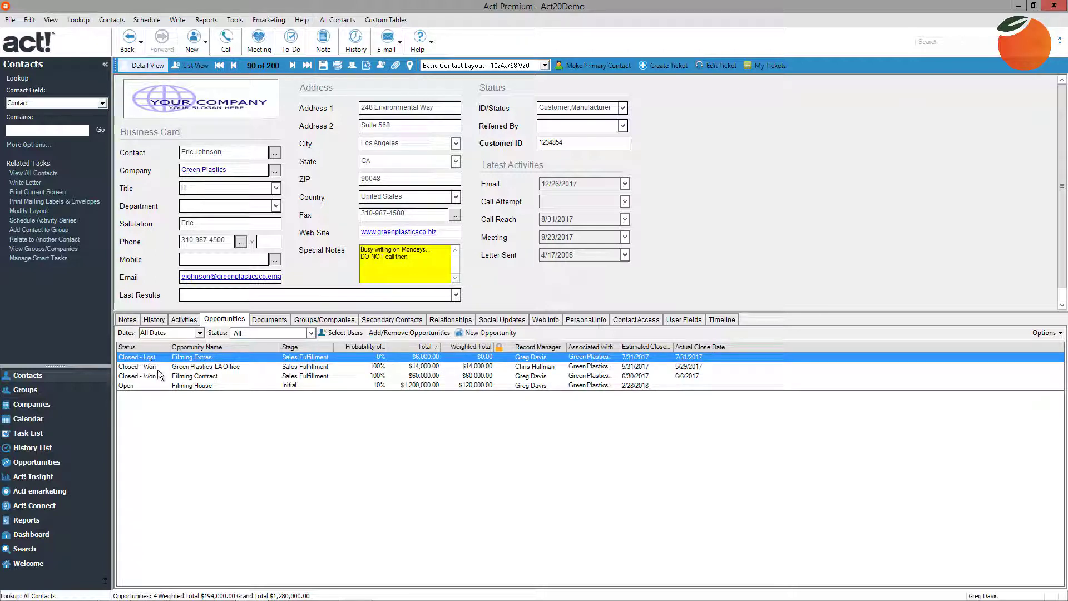
click(183, 386)
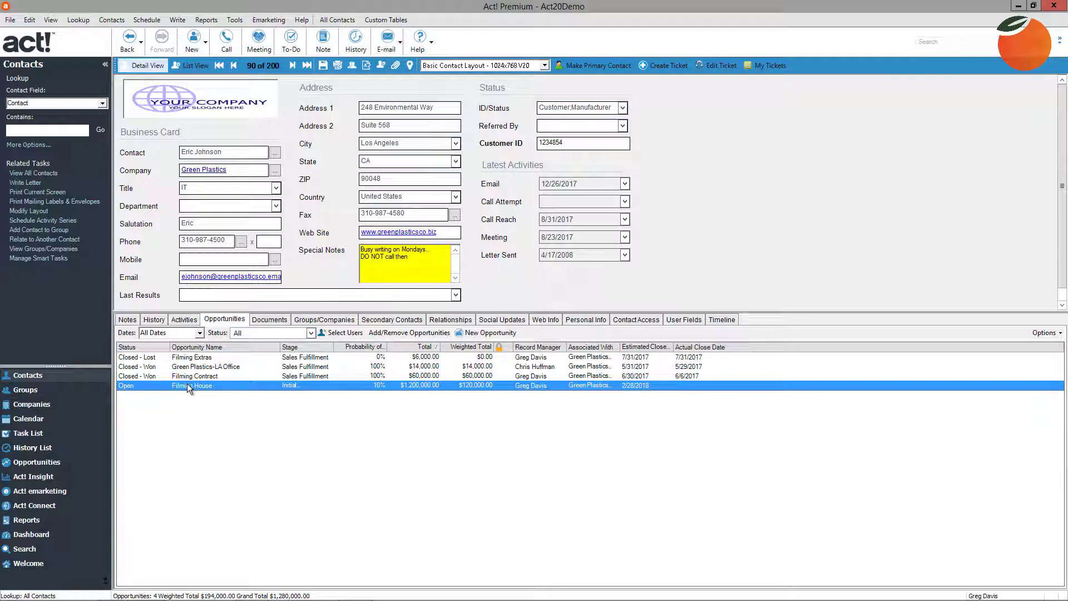
double_click(199, 388)
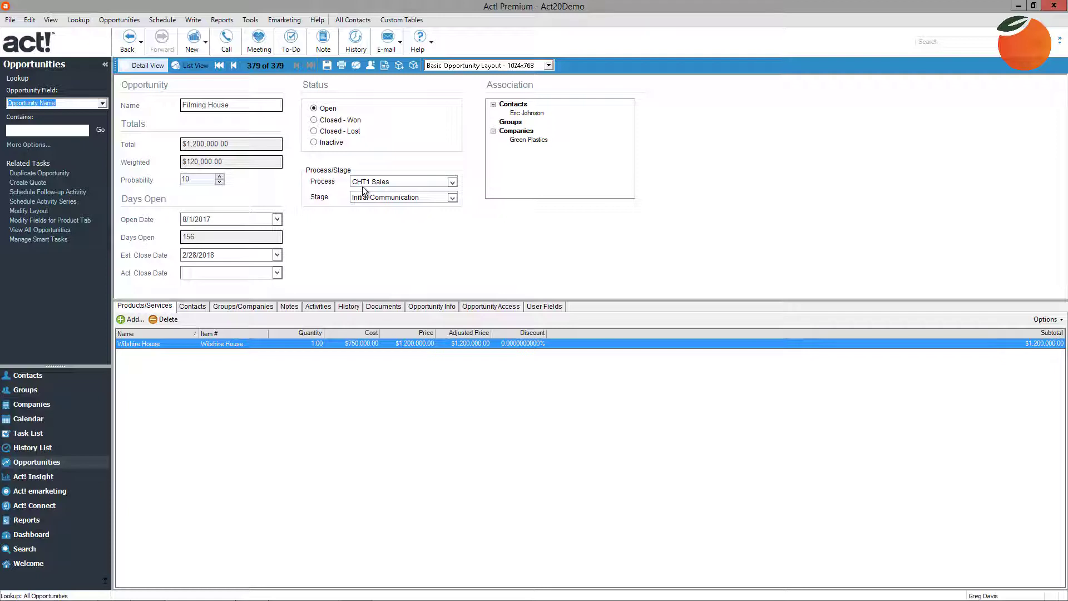
- Check the Filming House sales stages, leaving it at Initial Communication
click(452, 197)
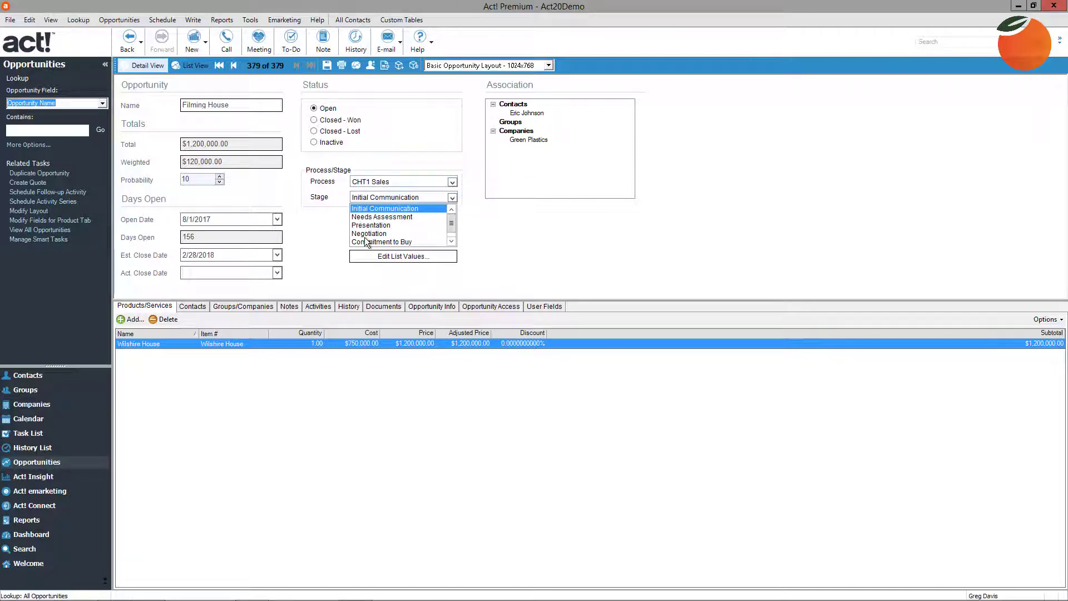
click(327, 229)
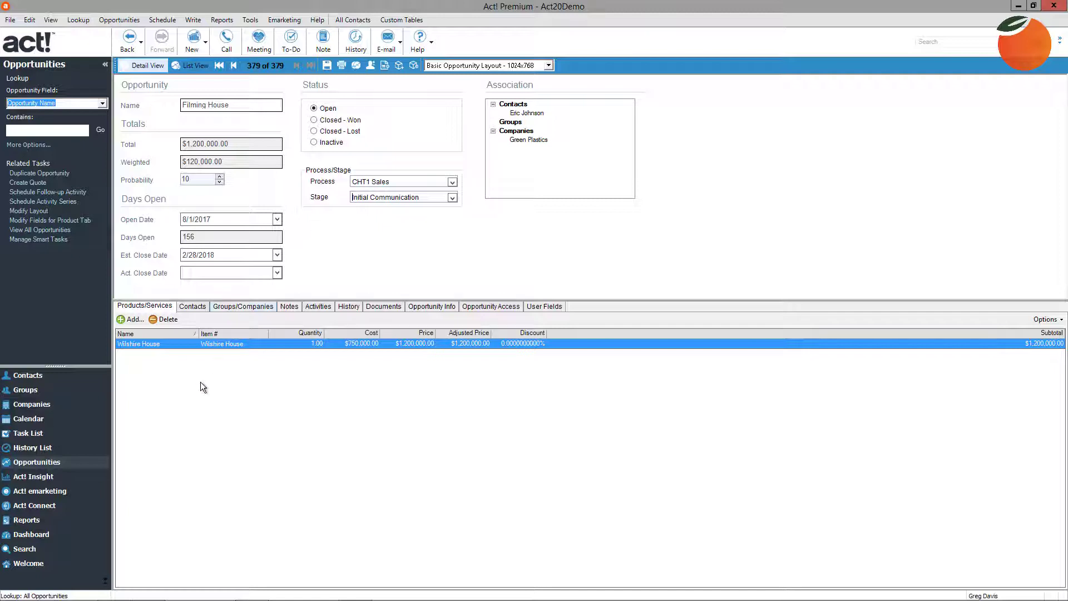
- Add ONE Component, quantity 2 at $2,500.00, bringing the Filming House total to $1,205,000.00
click(138, 320)
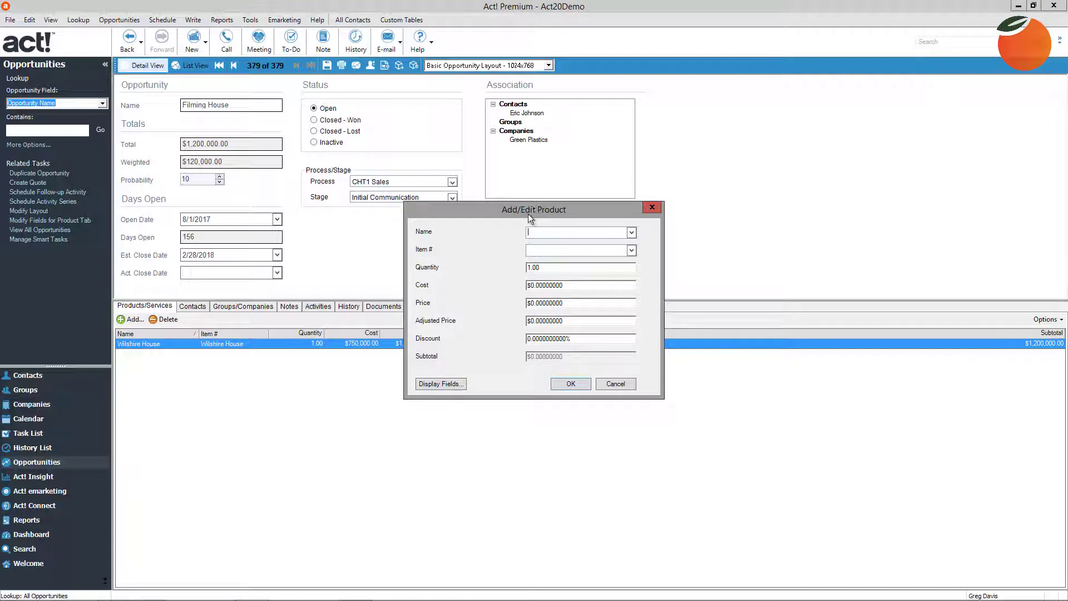
drag(534, 211, 516, 230)
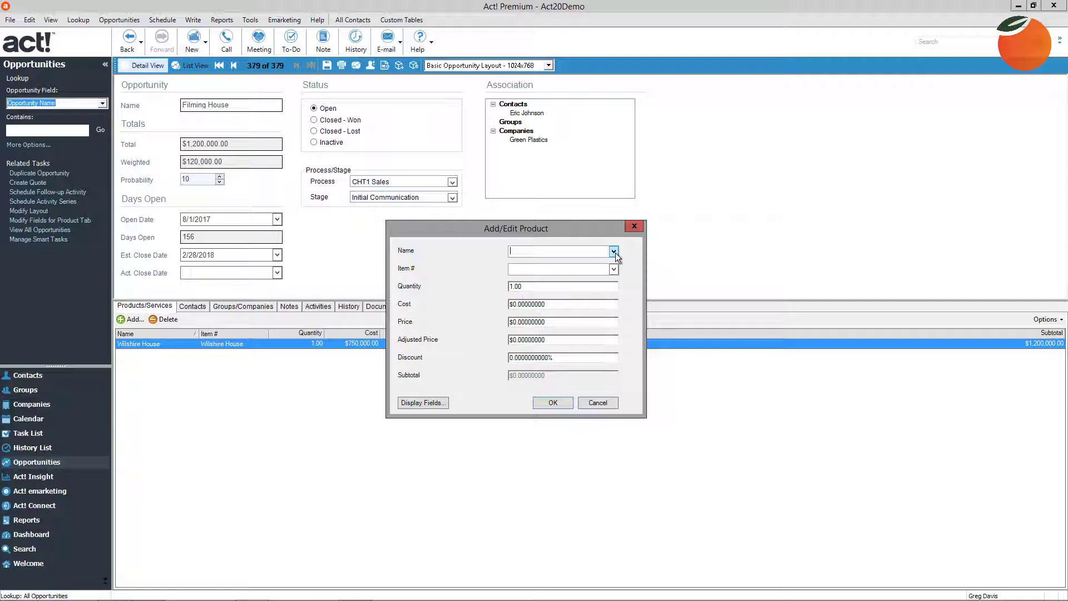
click(615, 253)
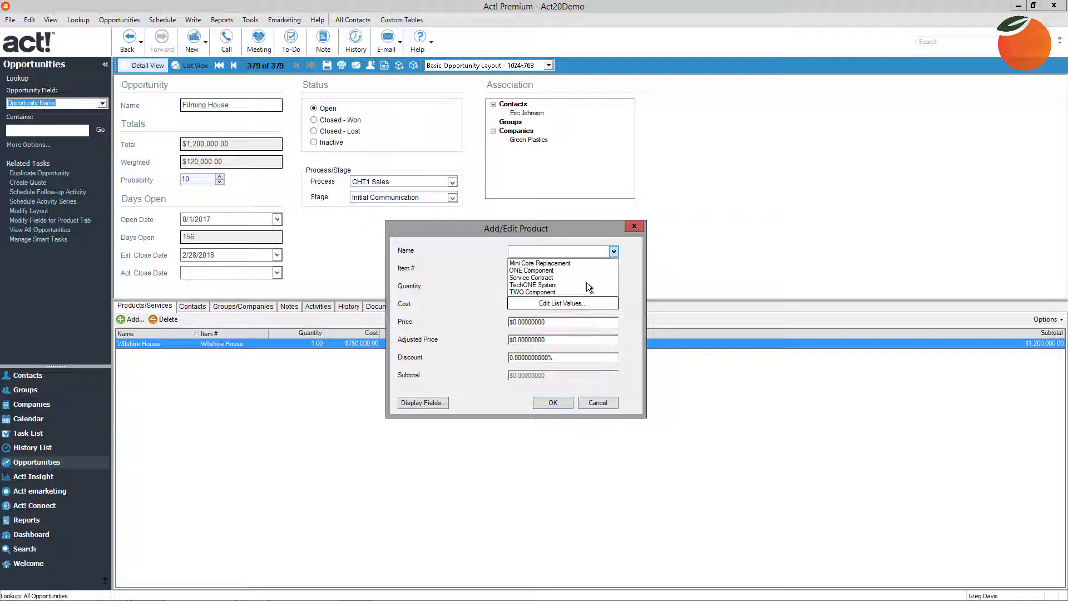
click(539, 278)
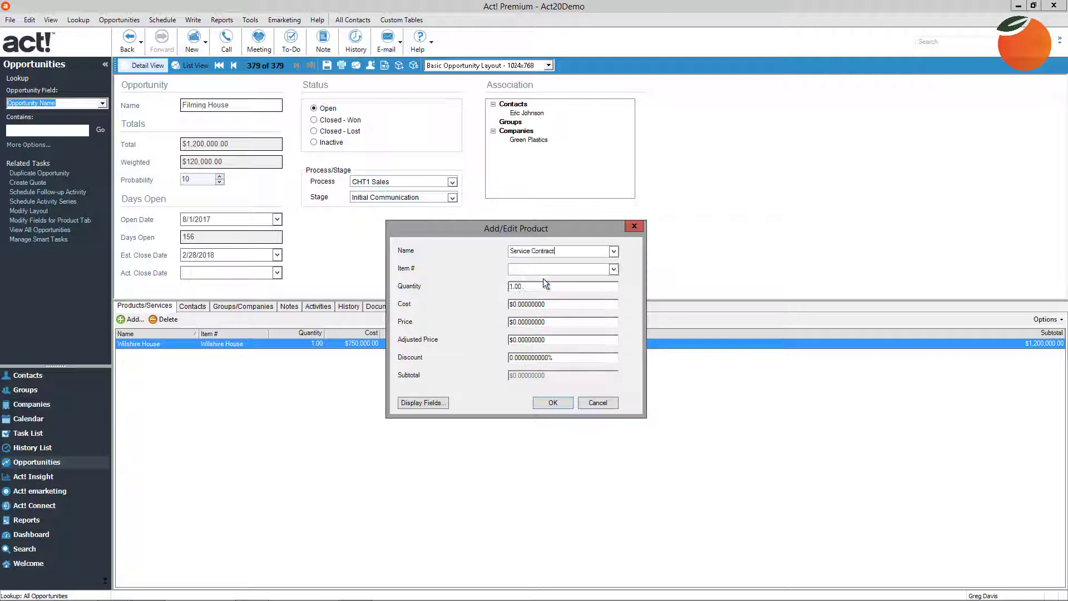
click(613, 269)
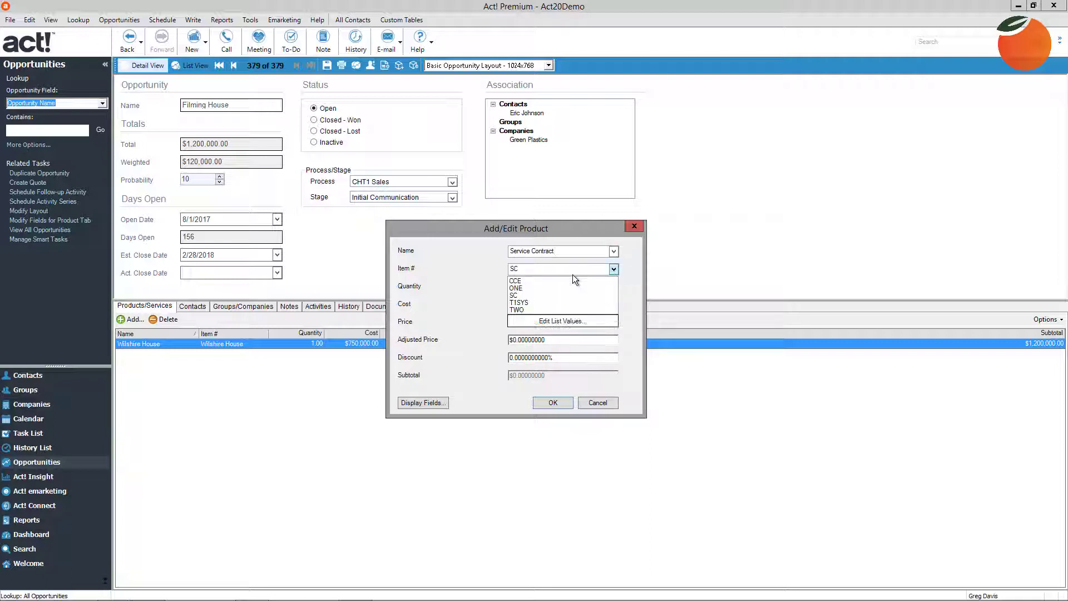
click(512, 288)
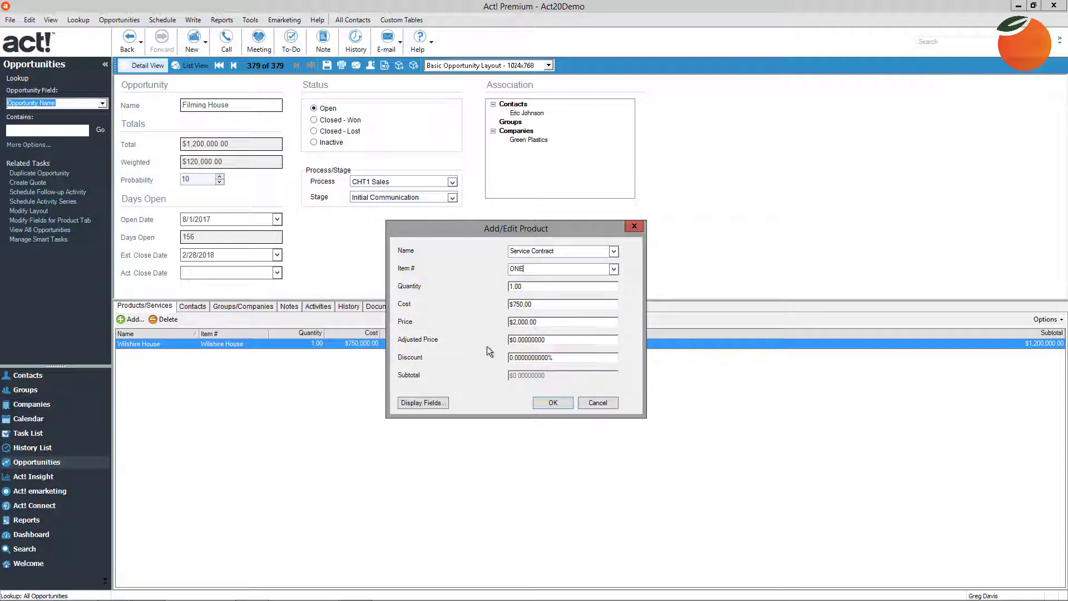
click(529, 287)
text(2)
key(Tab)
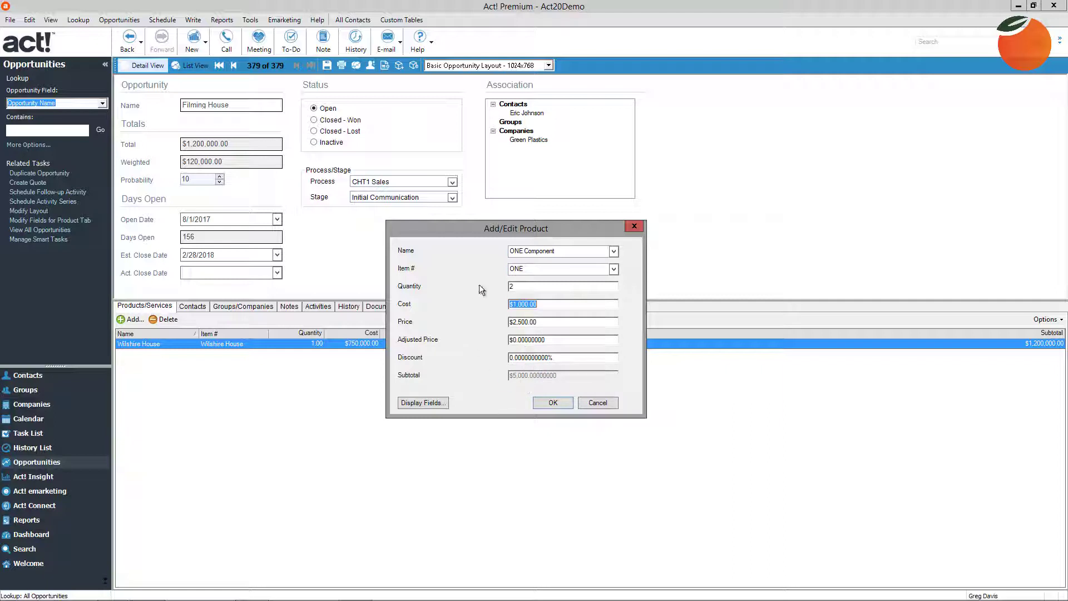
click(553, 403)
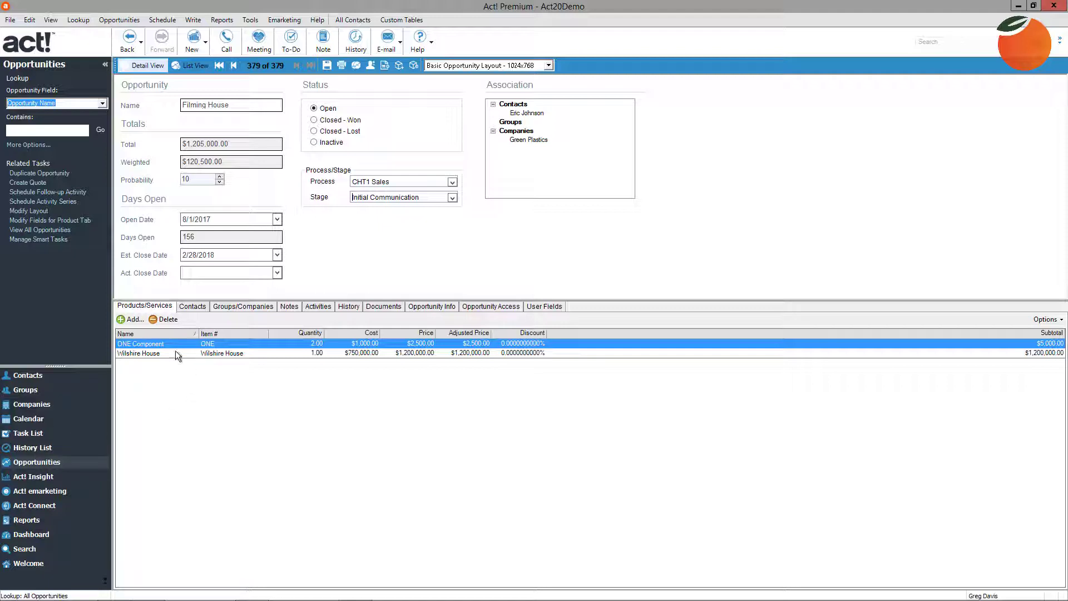
- Open the Green Plastics contact record from the Filming House opportunity's Contacts list
click(192, 307)
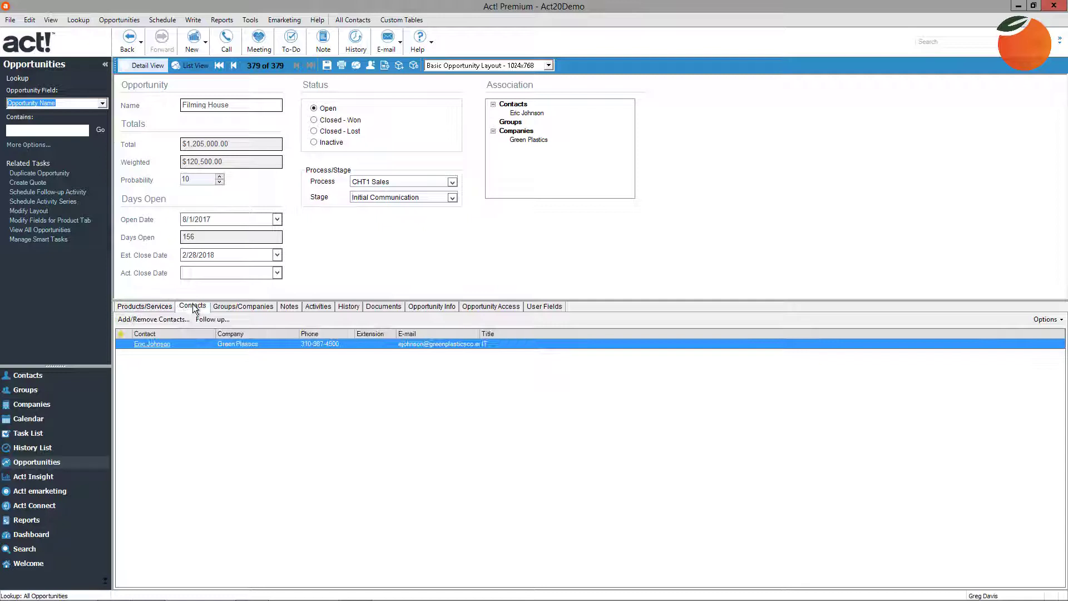
click(151, 345)
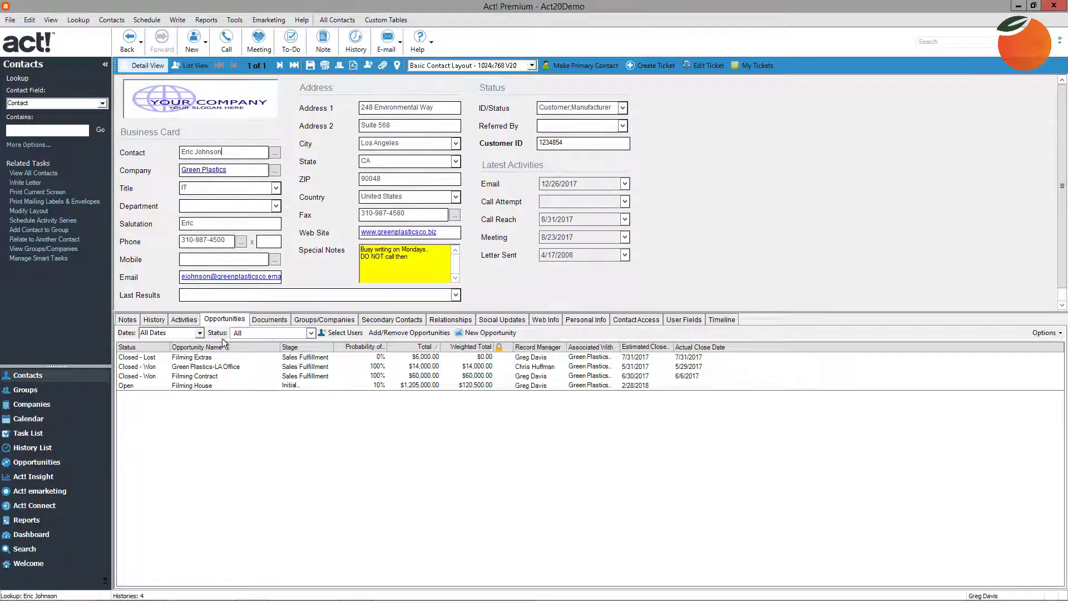
- Review attachments keystroke_orange380.bmp, Filming Contract.pptx and Extras hired for the film.txt, then show Contact Access
click(259, 321)
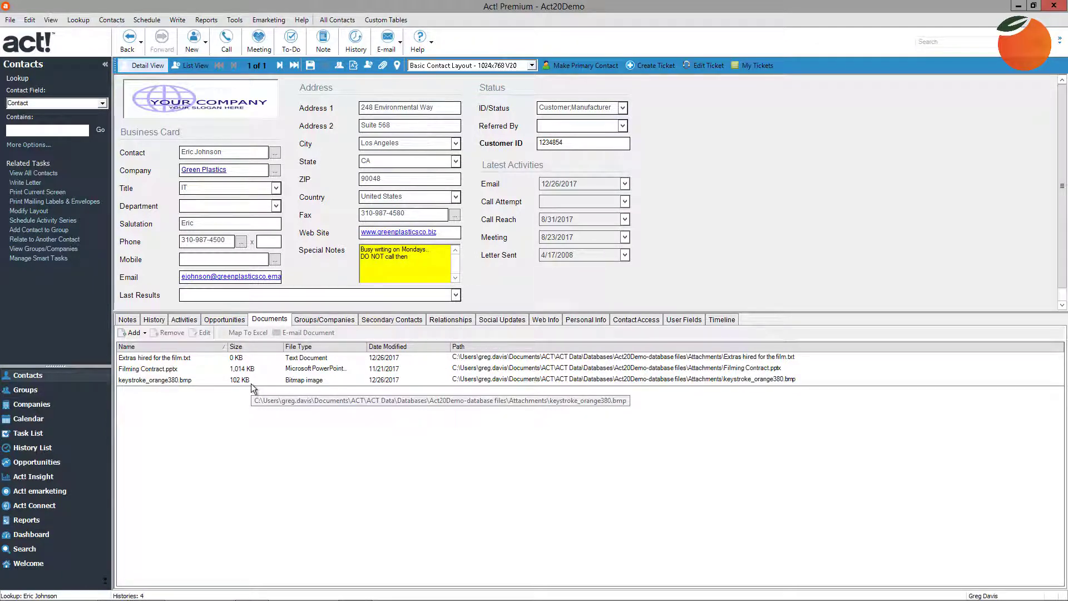
click(151, 384)
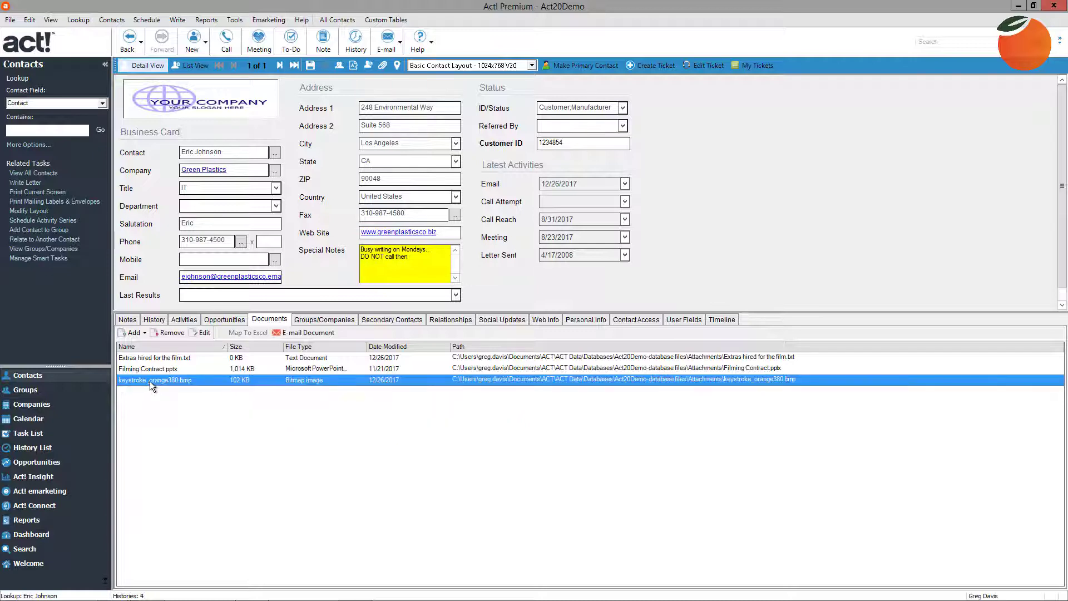
click(155, 369)
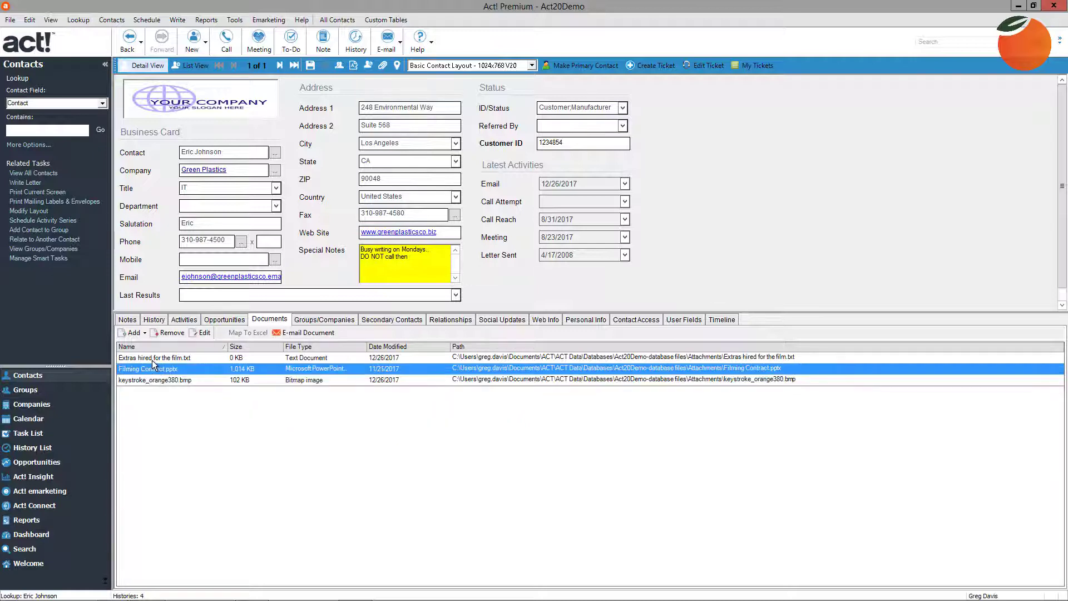
click(150, 359)
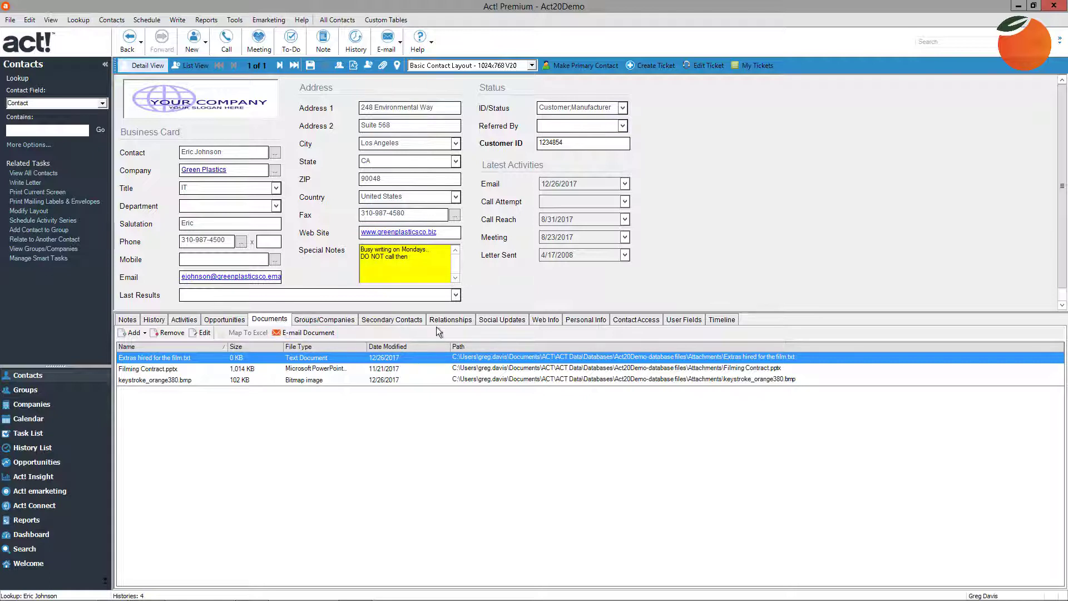
click(627, 321)
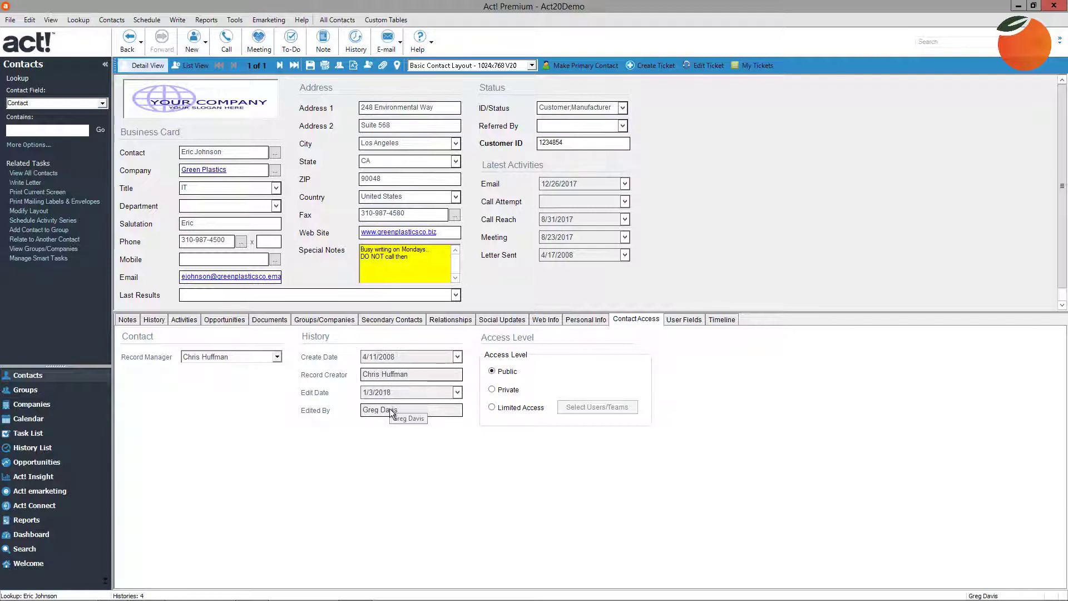
- Check the record manager choices, then make the contact Private and accept the warning
click(277, 359)
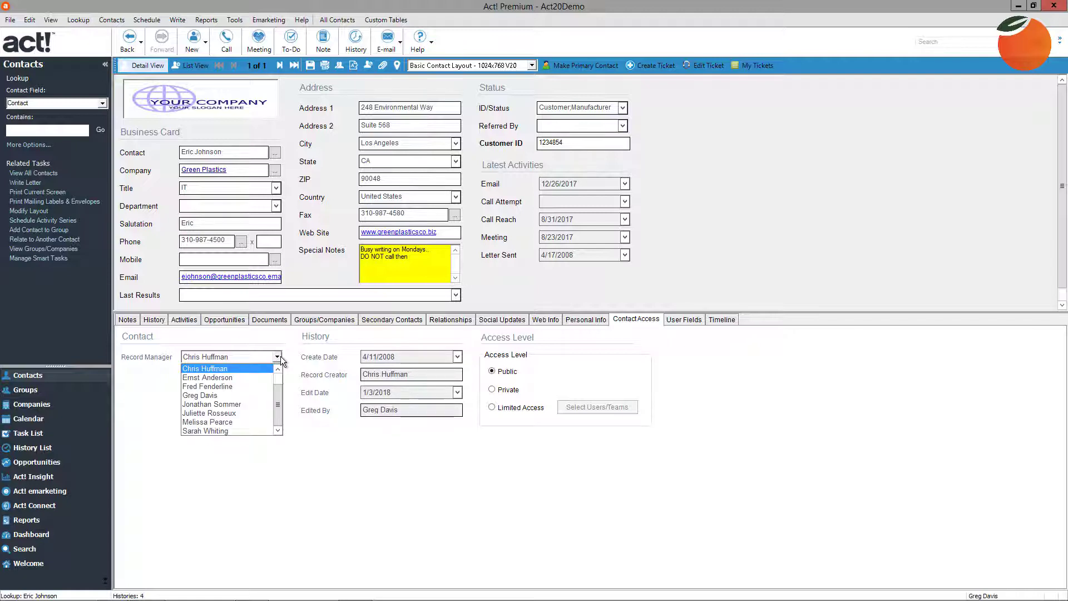
click(192, 358)
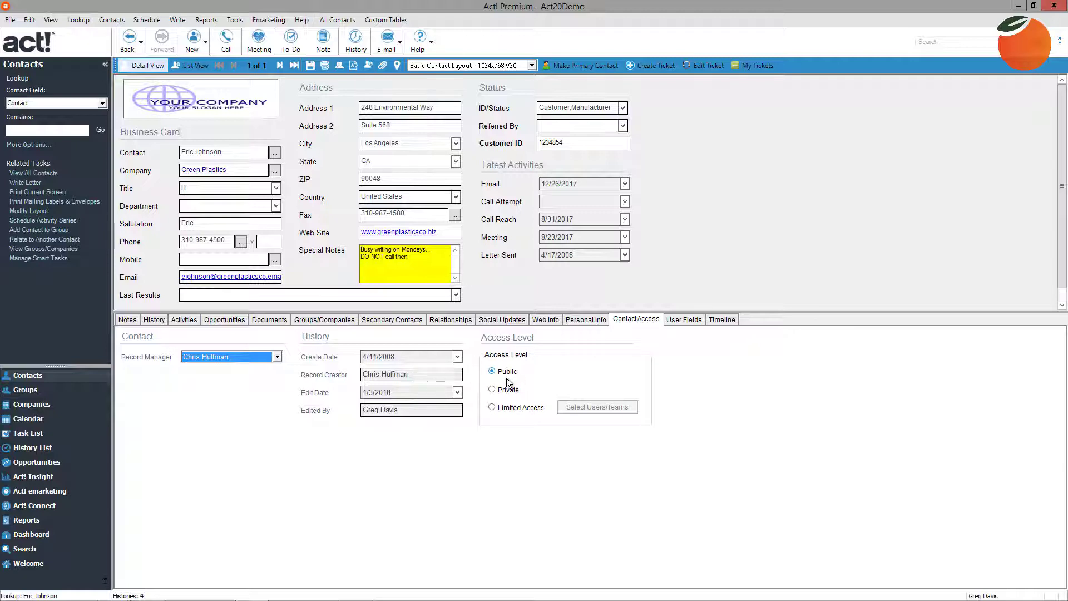
click(276, 357)
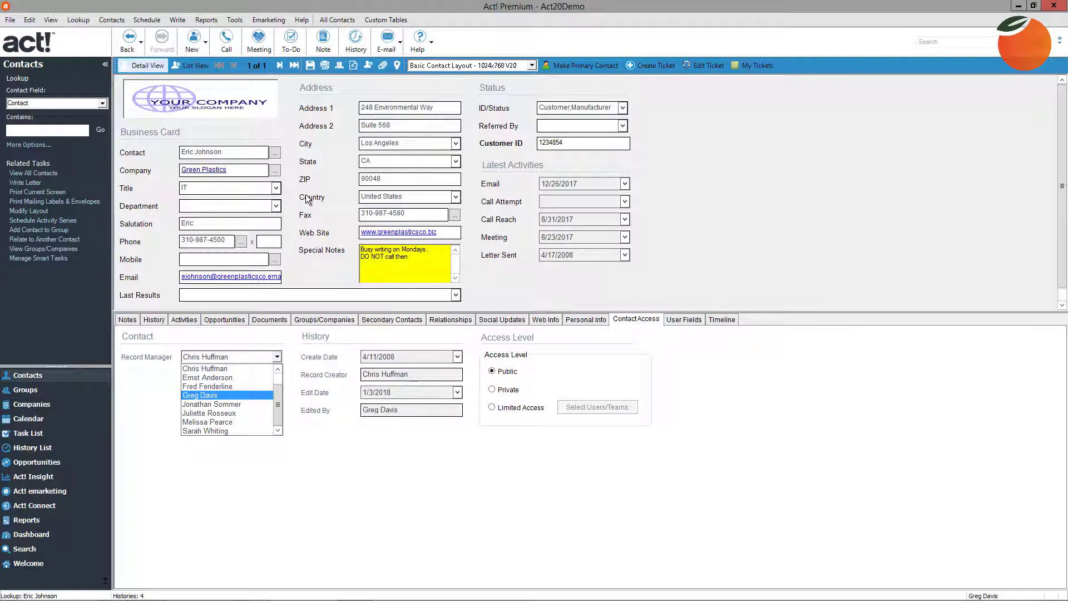
click(495, 392)
click(493, 391)
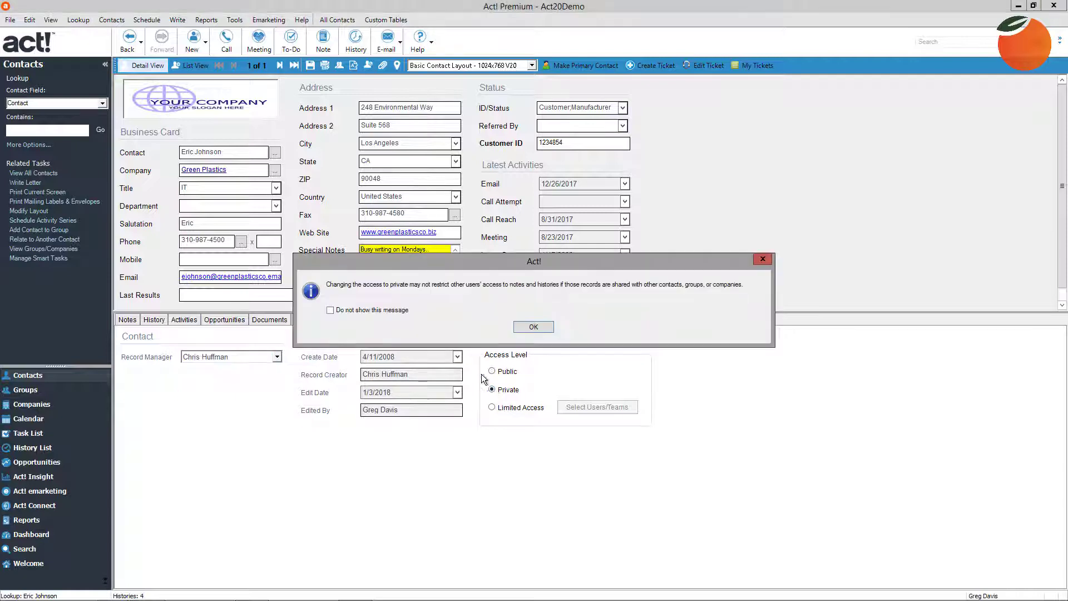
key(Return)
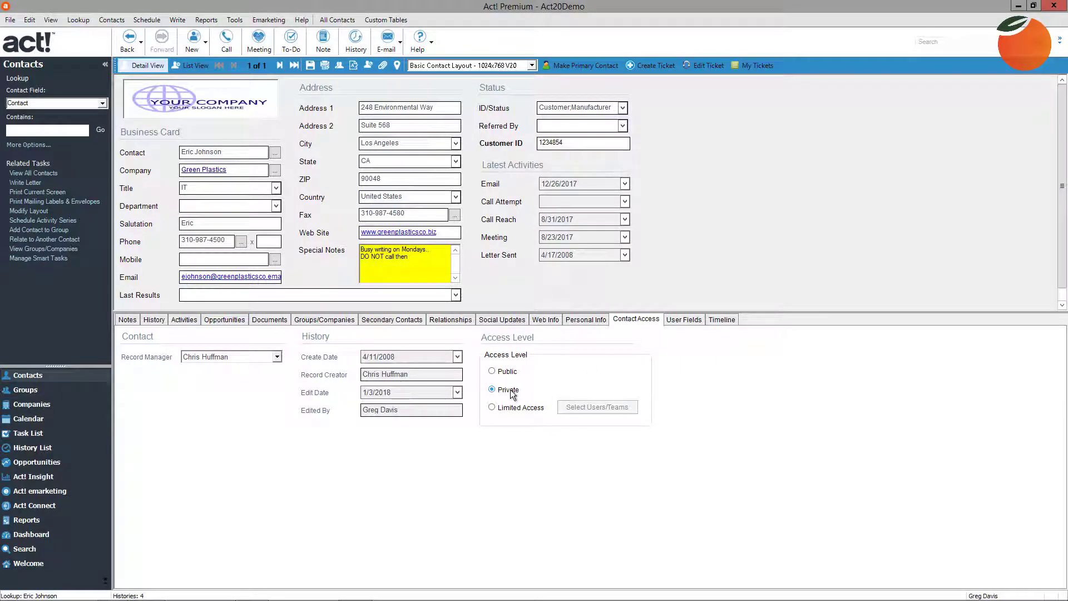
- Switch the contact to Limited Access, granting selected users and the Managers team
click(492, 408)
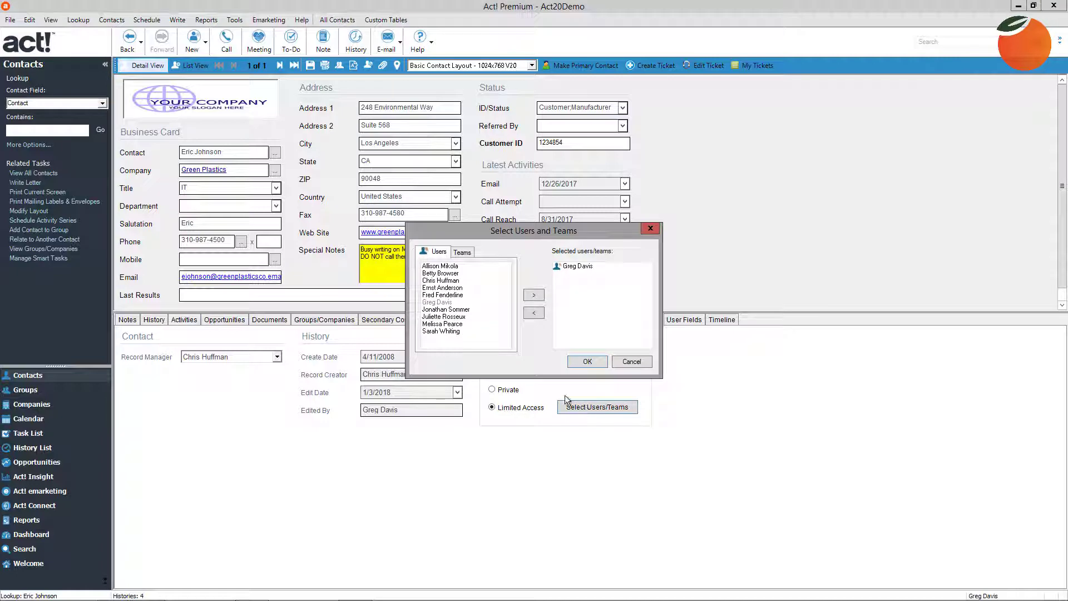
double_click(450, 280)
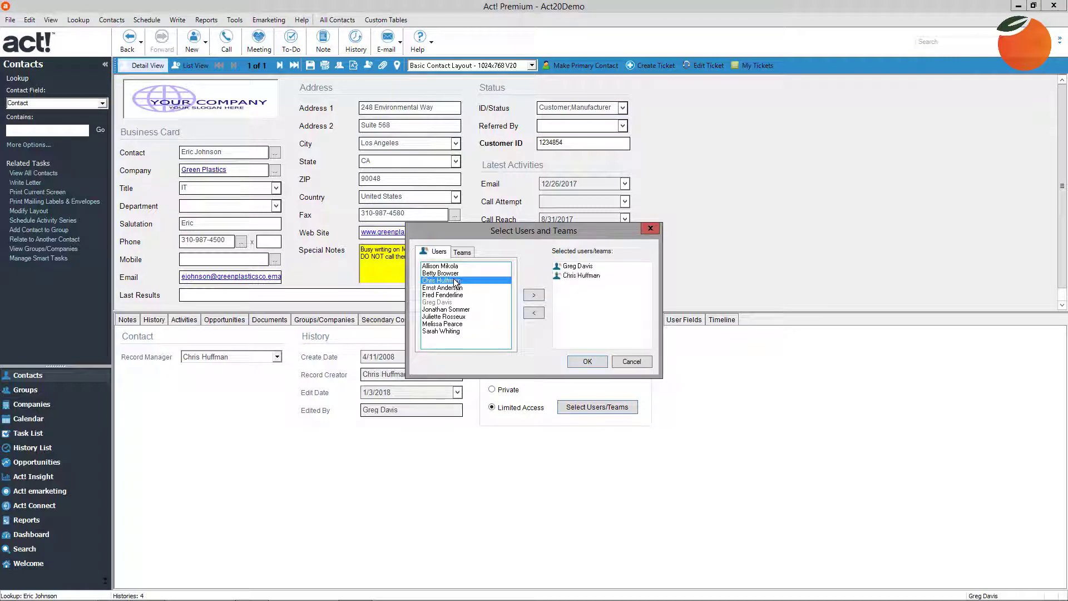
click(461, 254)
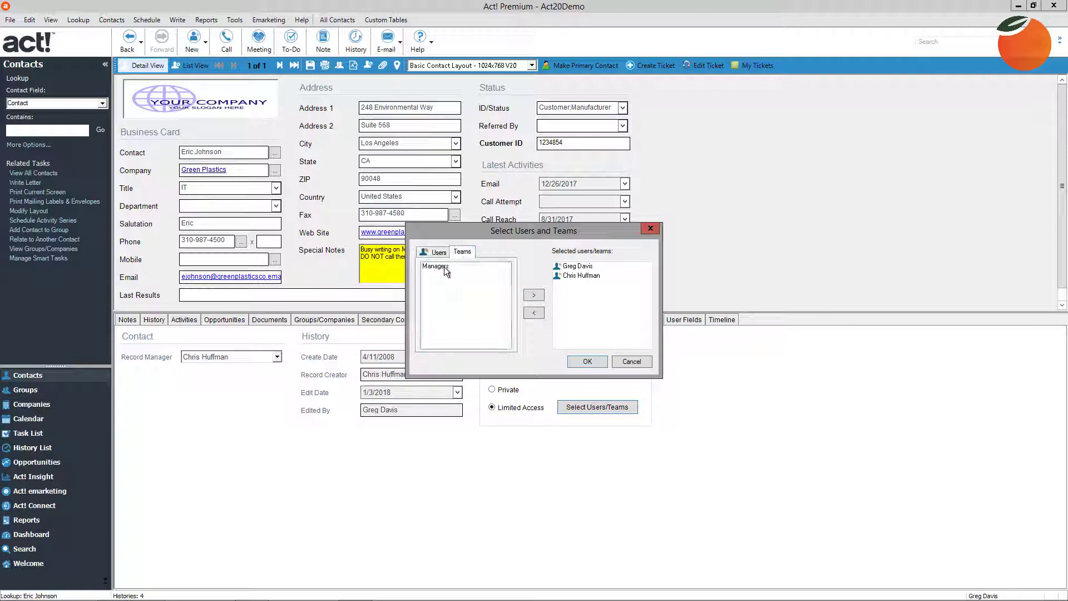
double_click(443, 266)
click(440, 251)
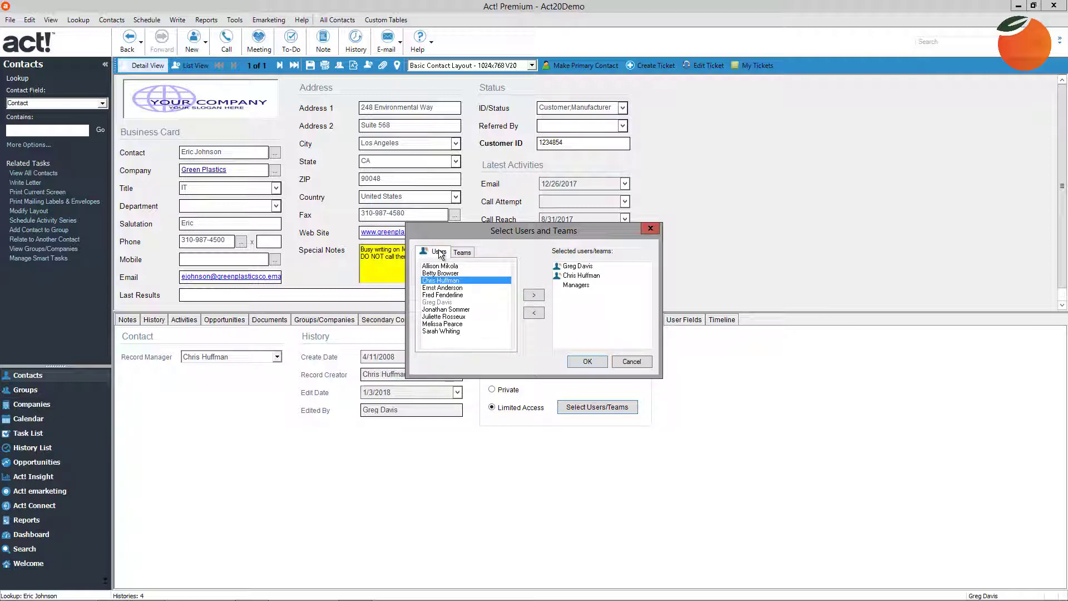
click(589, 270)
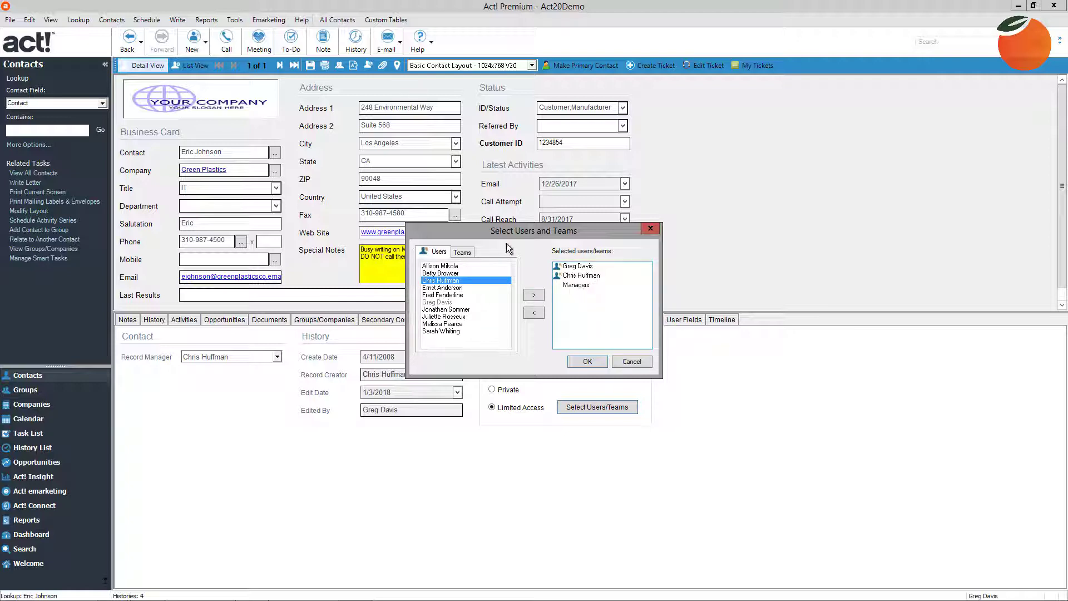
click(440, 251)
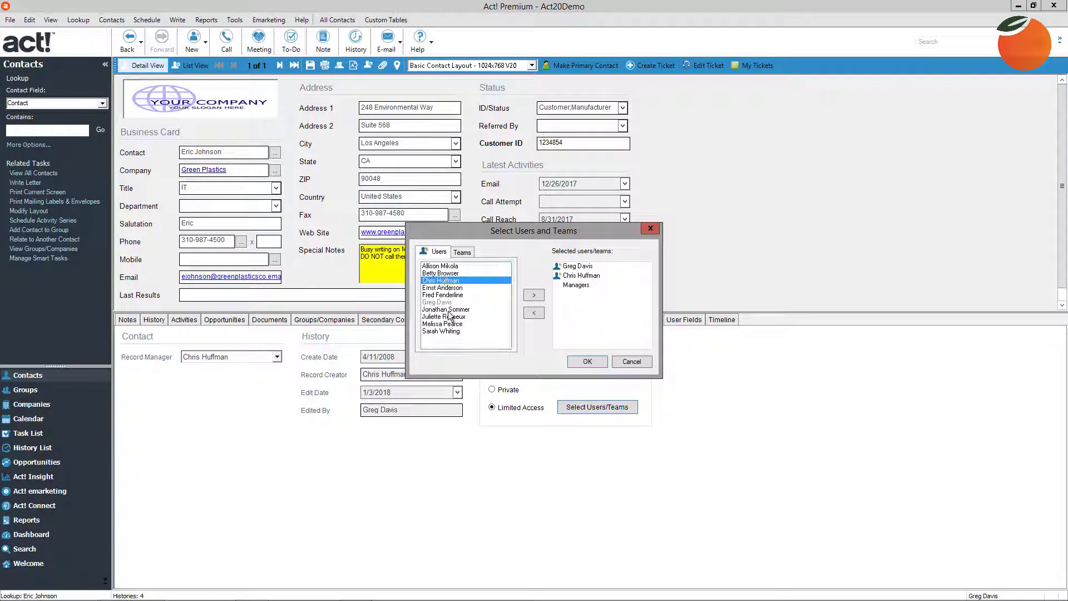
click(442, 273)
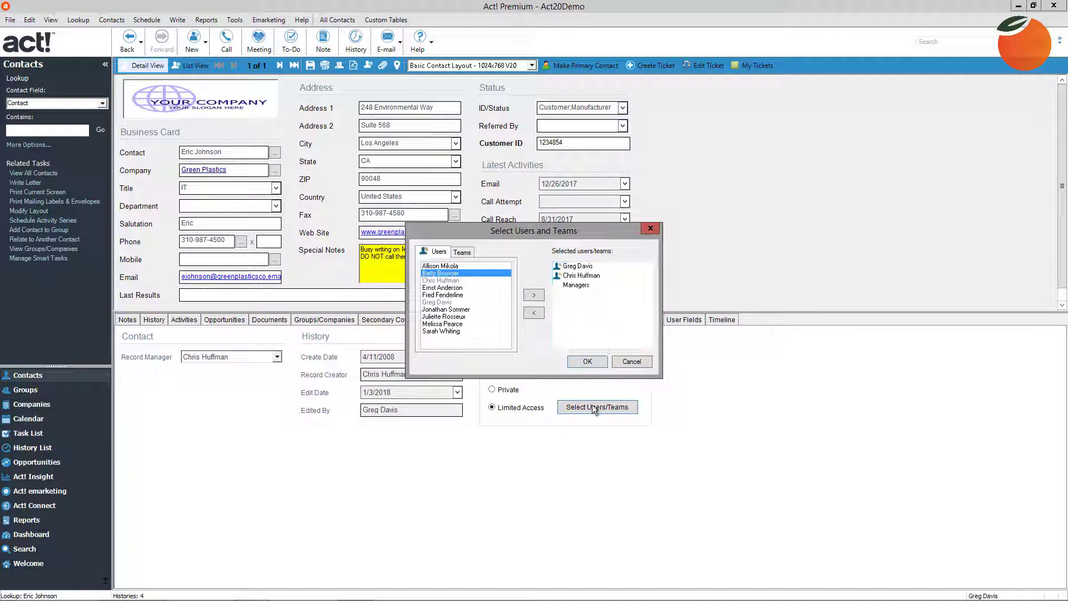
click(620, 362)
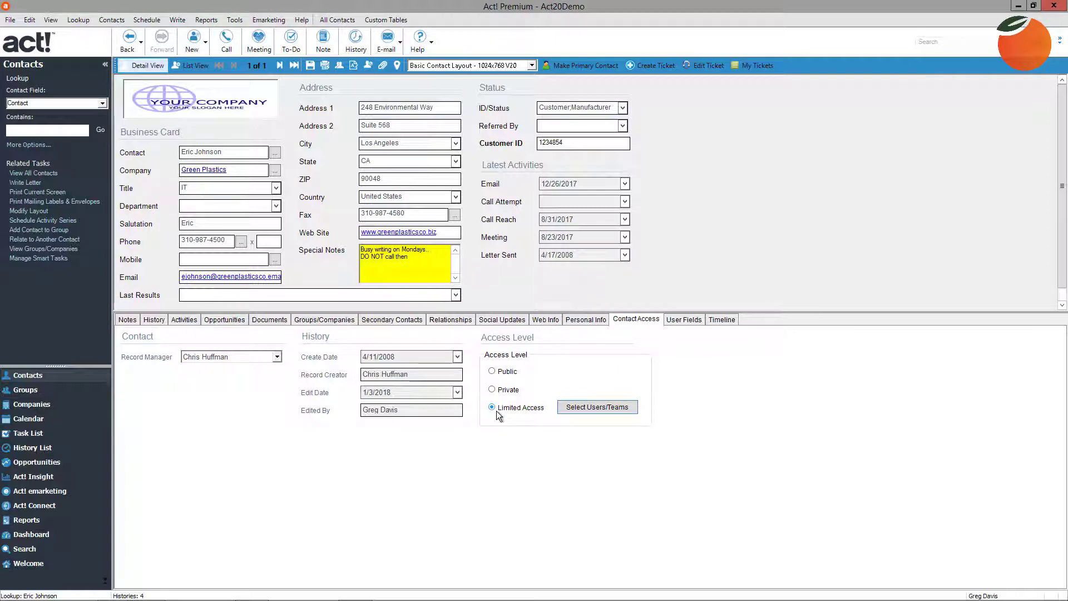
- Set the contact's access back to Public, glancing at Personal Info before returning to Contact Access
click(499, 371)
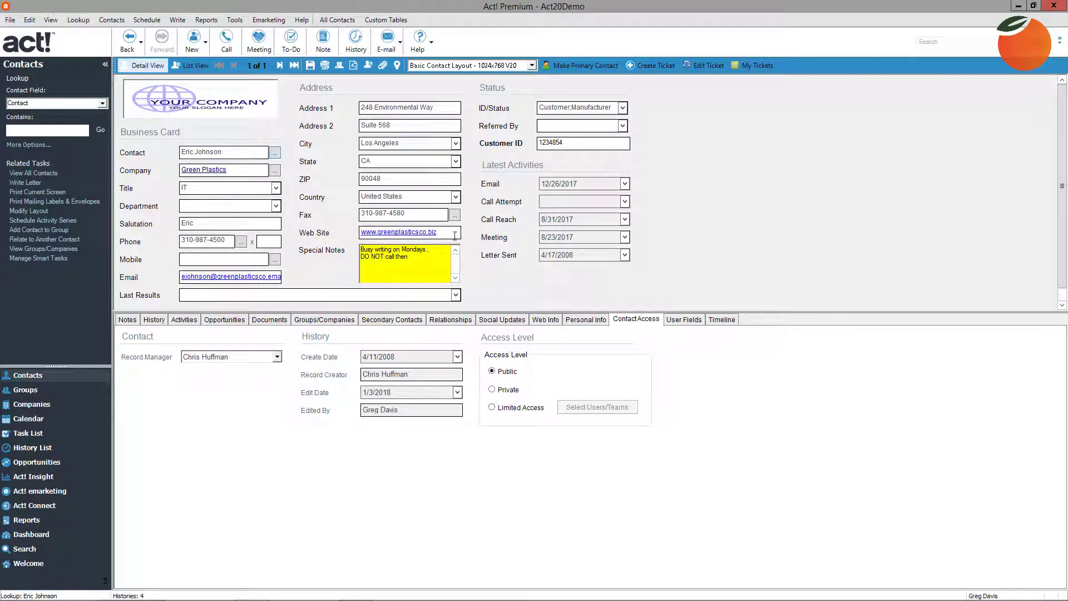
click(588, 318)
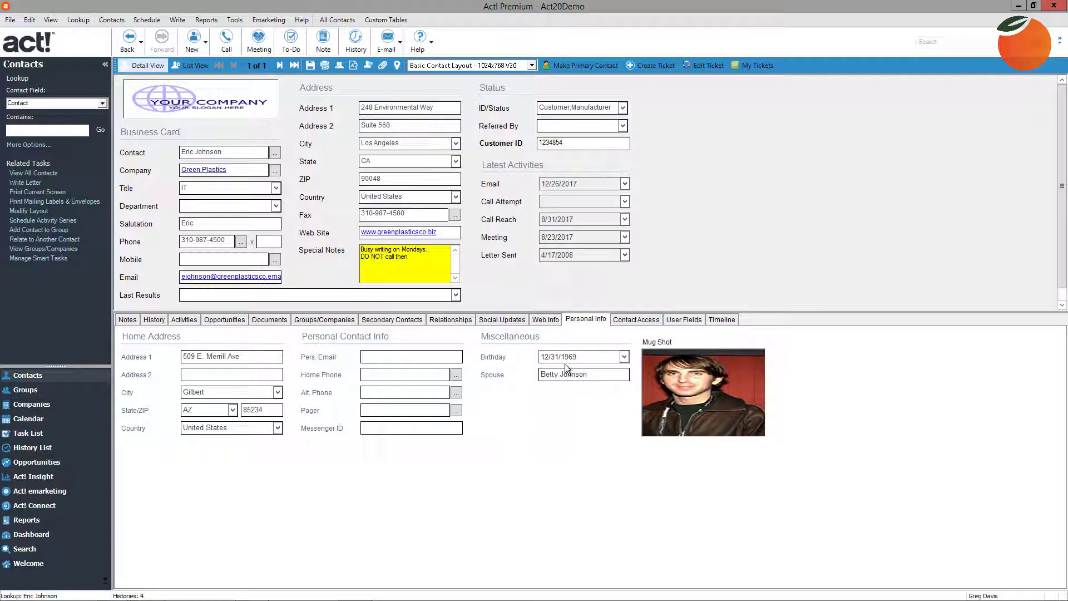
click(622, 321)
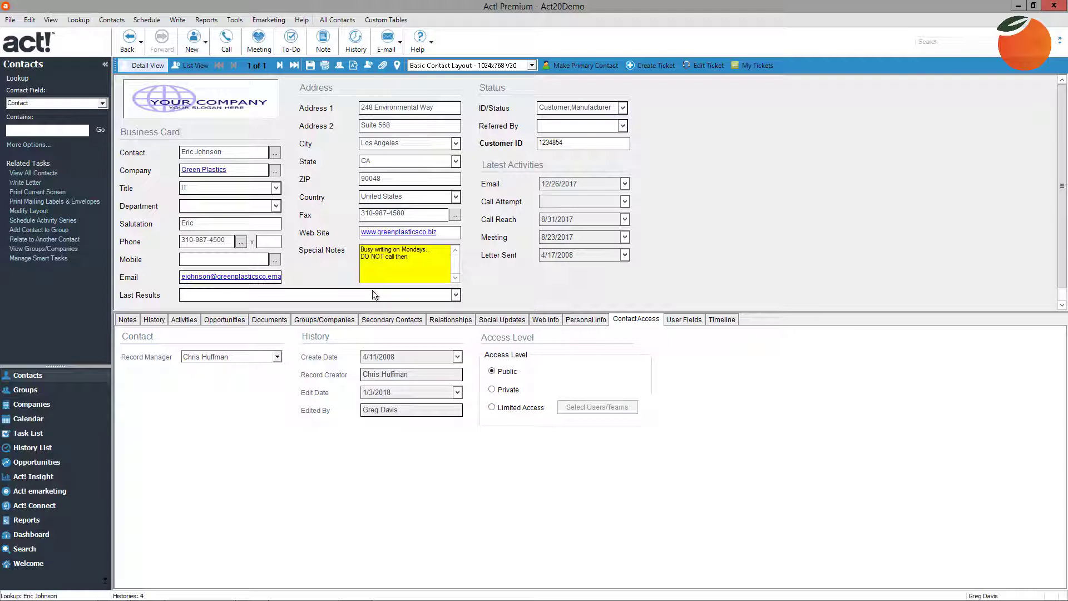
- Browse Documents and Groups/Companies views, then select Help Desk Support under Secondary Contacts
click(266, 322)
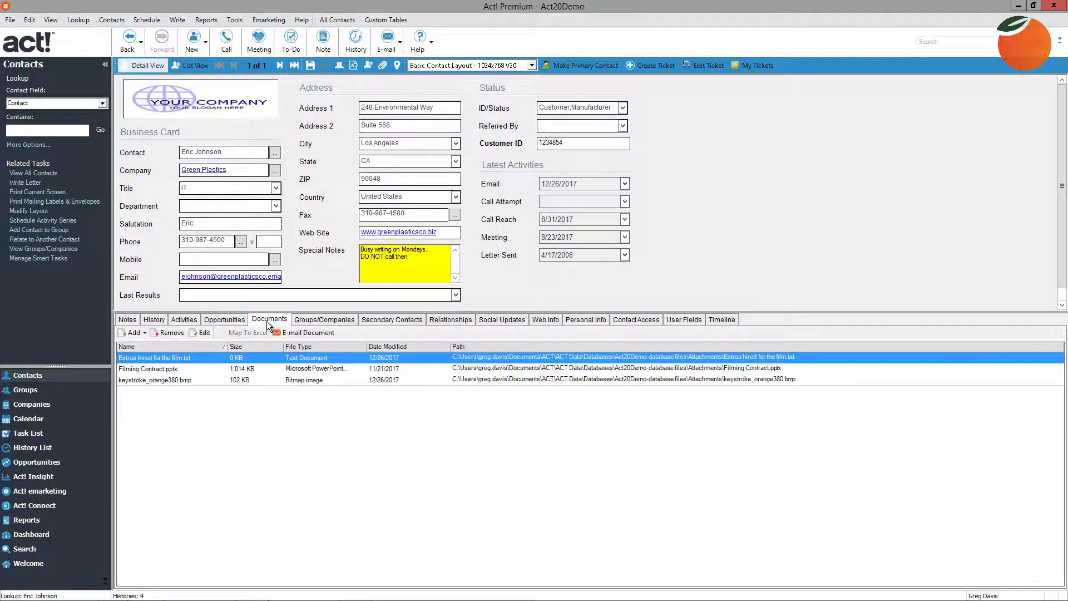
click(317, 319)
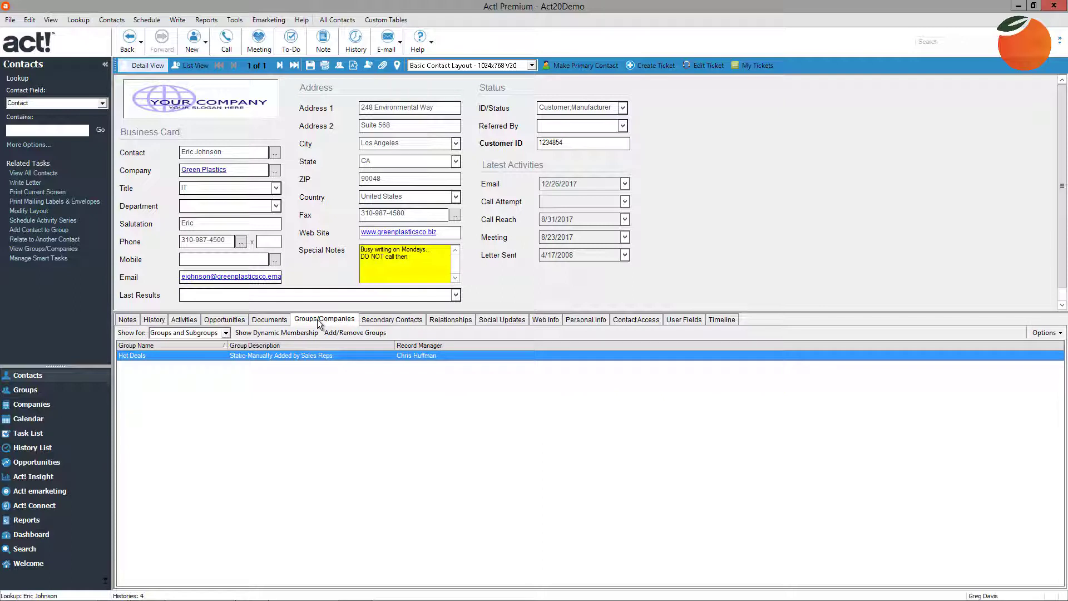
click(226, 335)
click(205, 352)
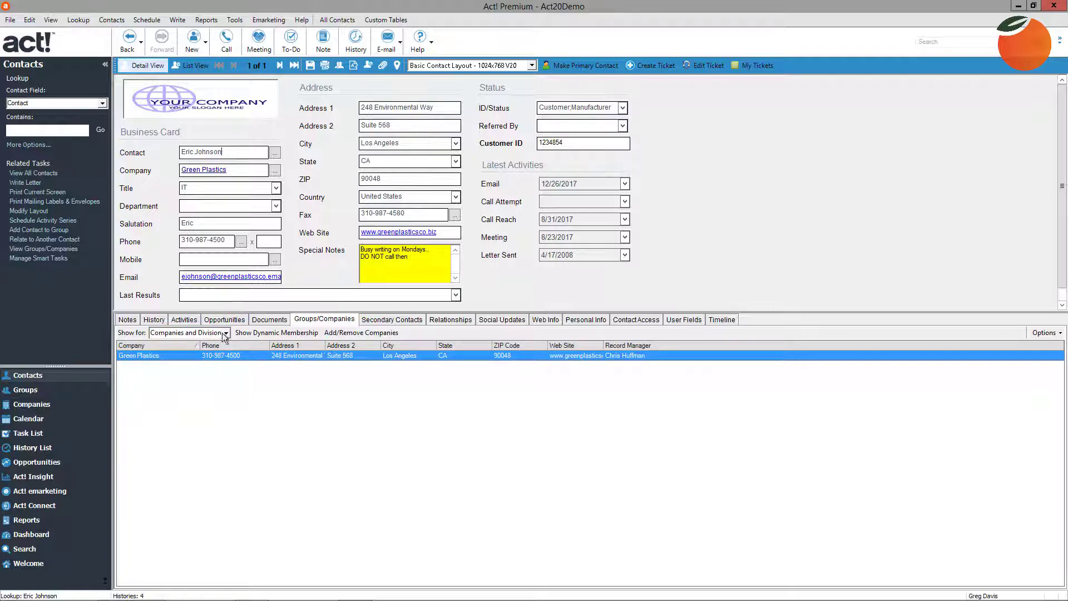
click(226, 333)
click(205, 353)
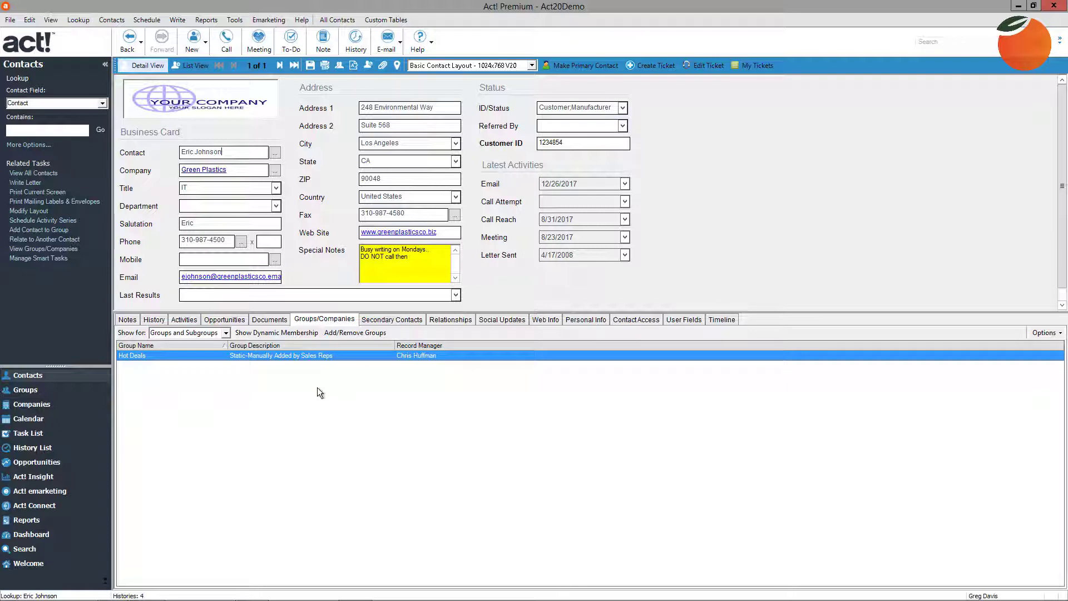
click(393, 318)
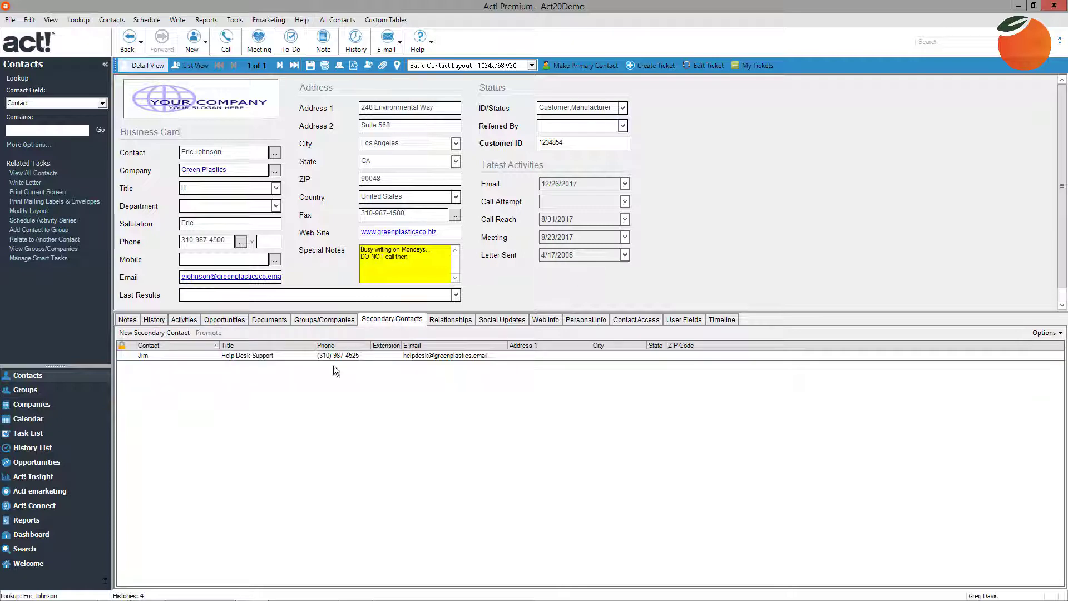
click(238, 357)
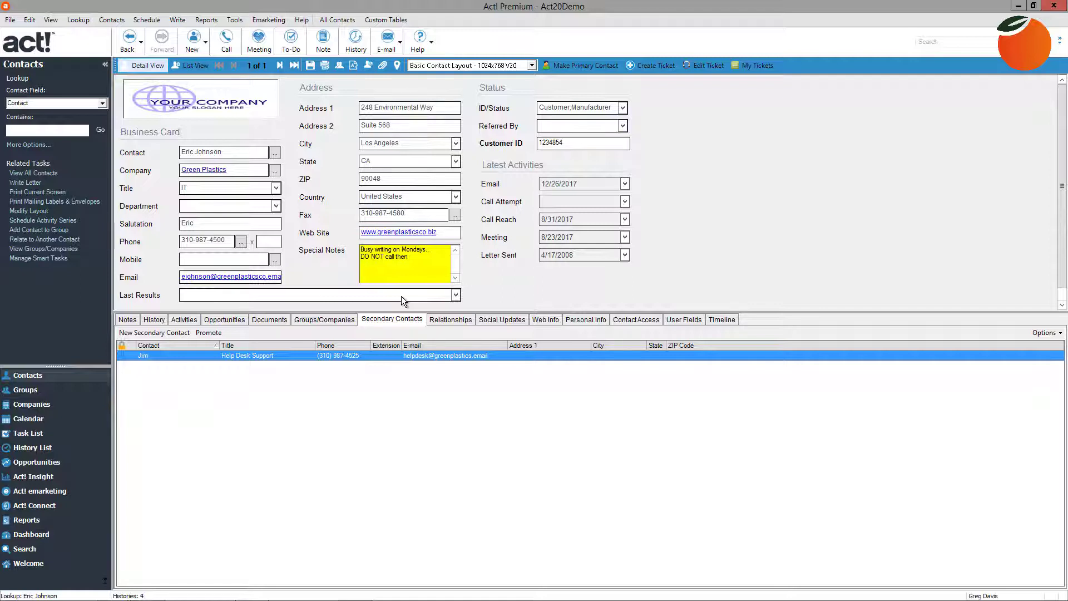
- Add a relationship to the Williams Consulting contact via Relate Contact and Select Contacts
click(450, 321)
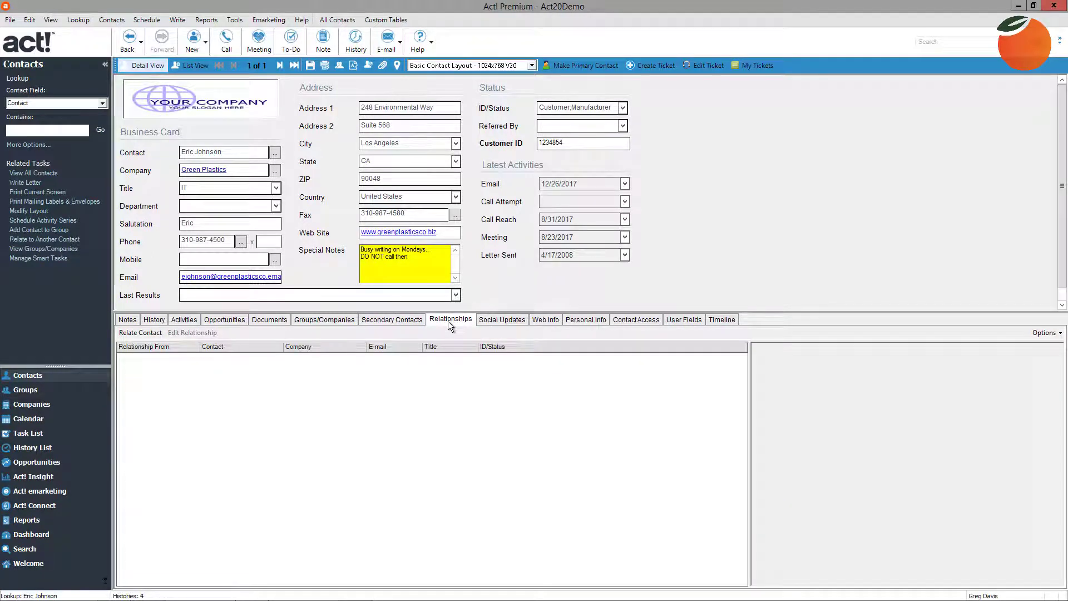
click(154, 333)
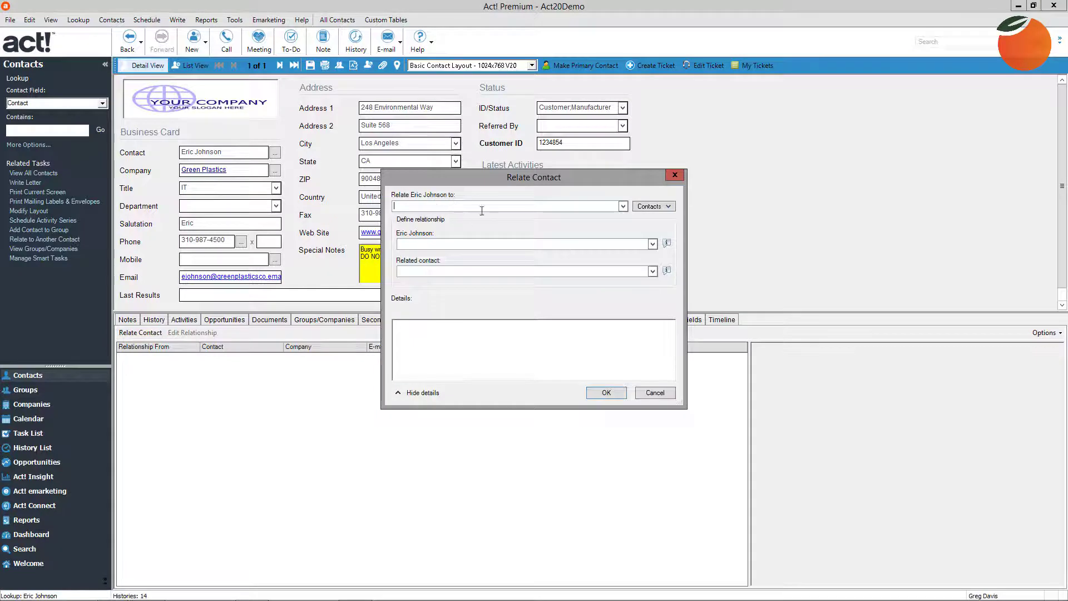
click(667, 207)
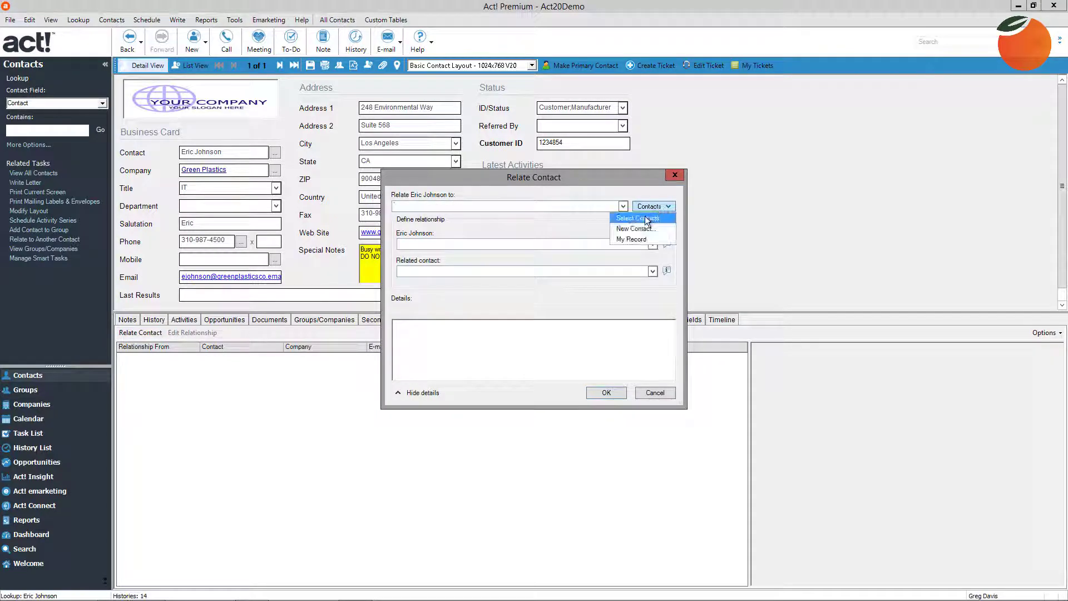
click(645, 218)
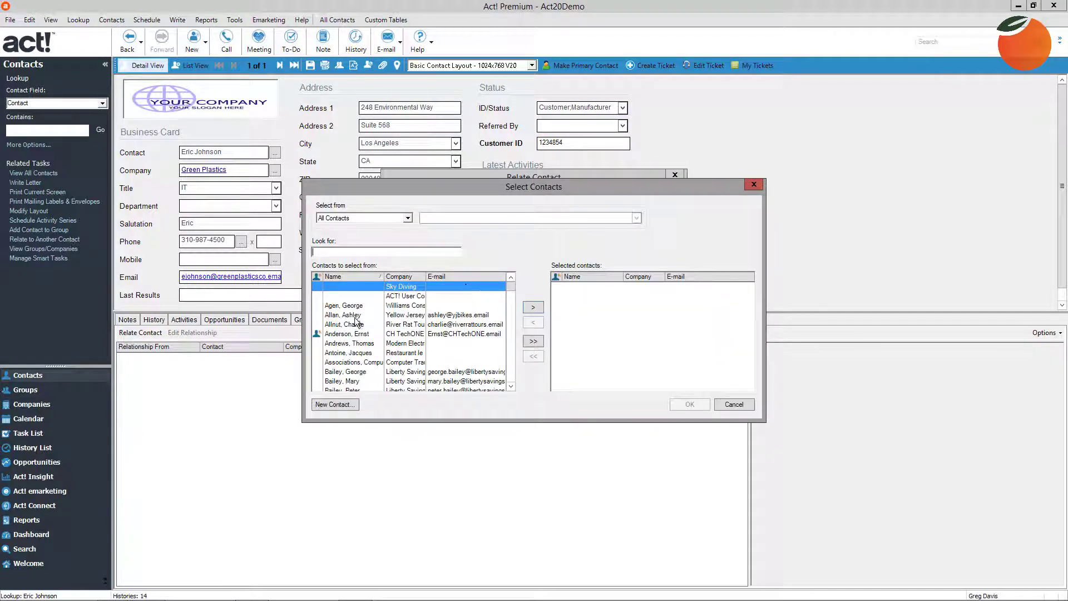
click(346, 307)
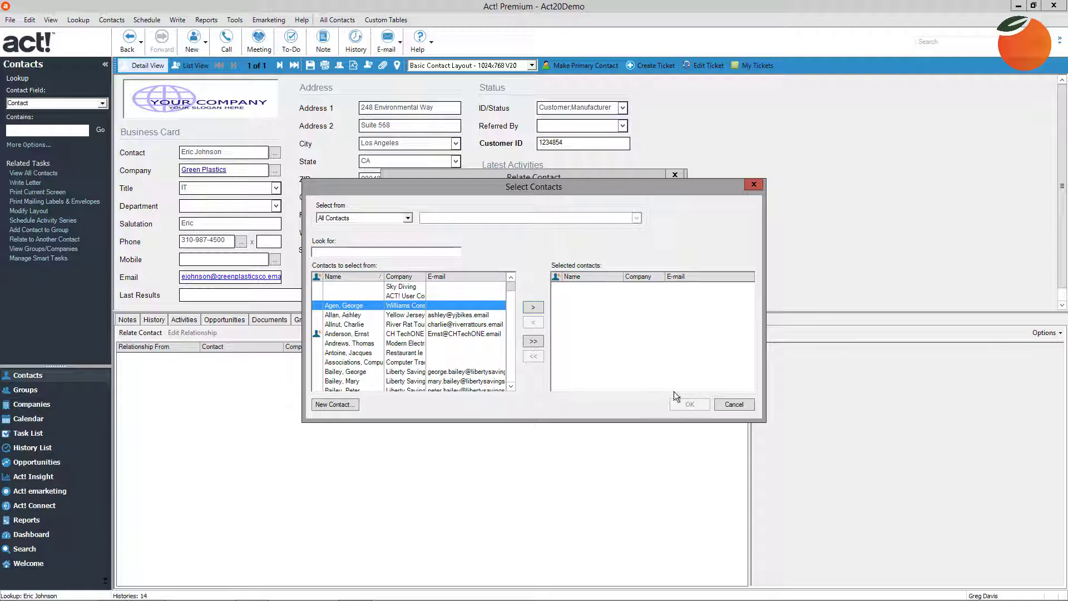
click(529, 307)
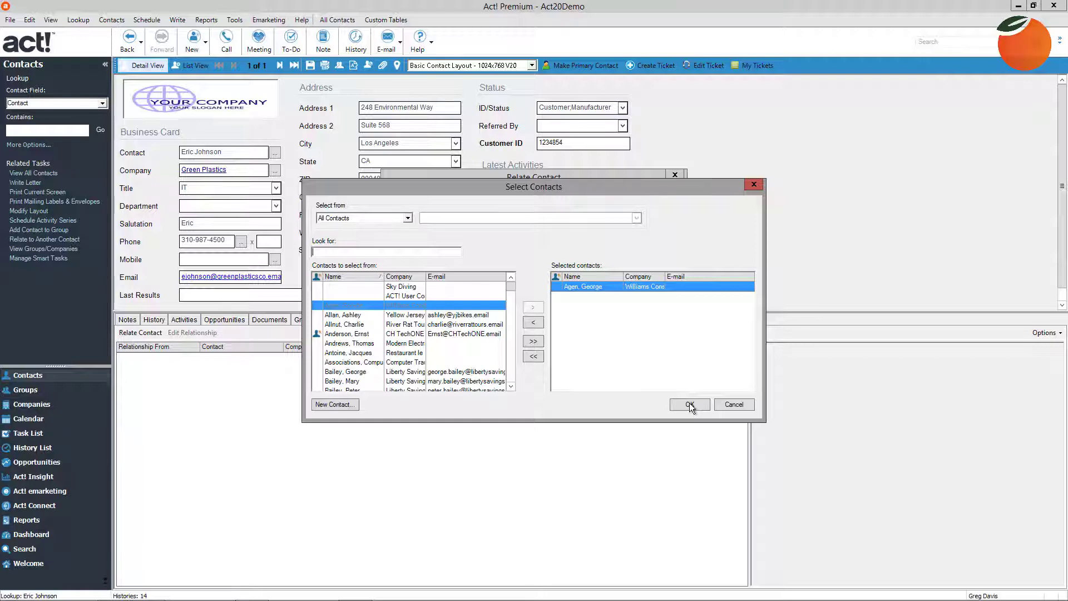
click(690, 403)
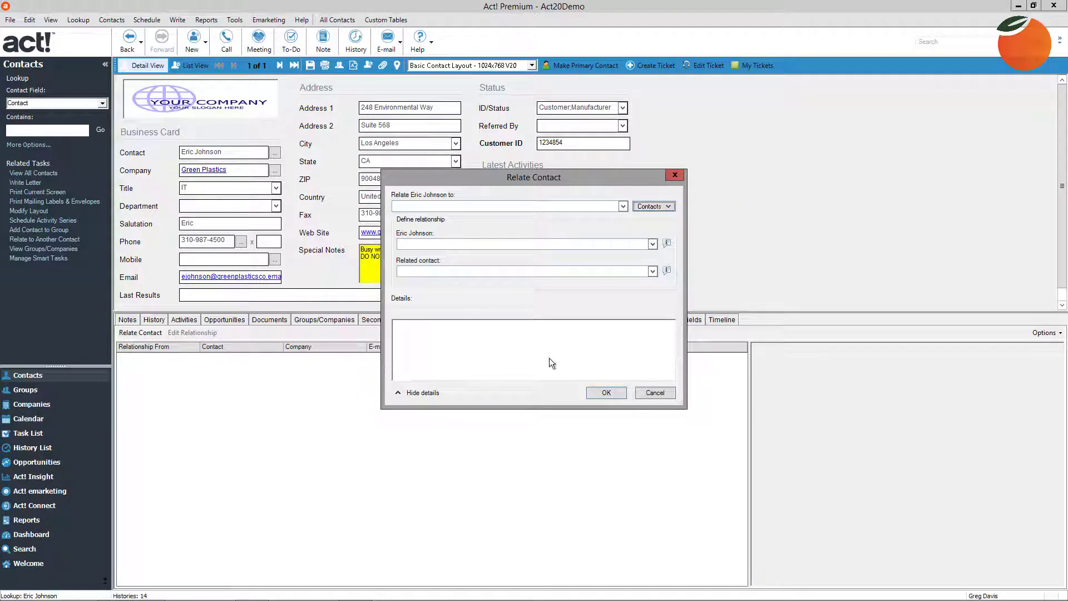
click(605, 393)
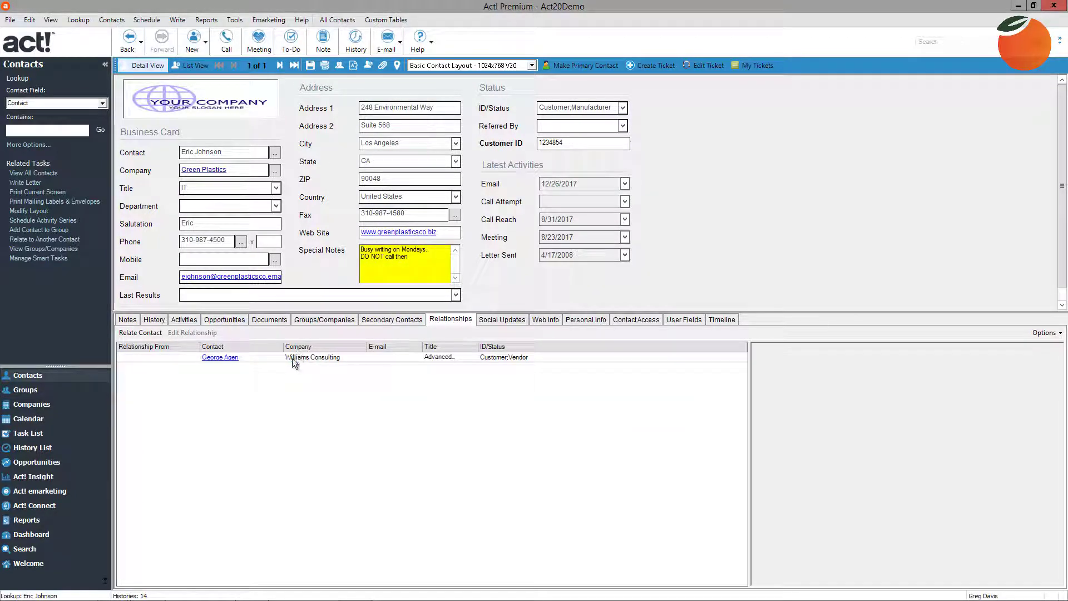
click(290, 358)
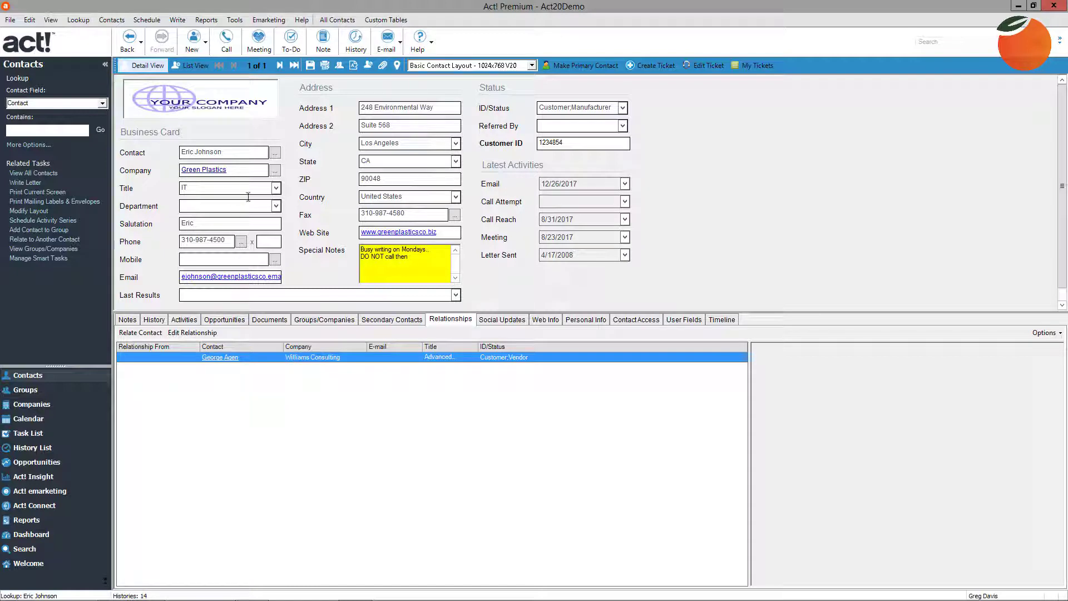
click(229, 153)
click(221, 359)
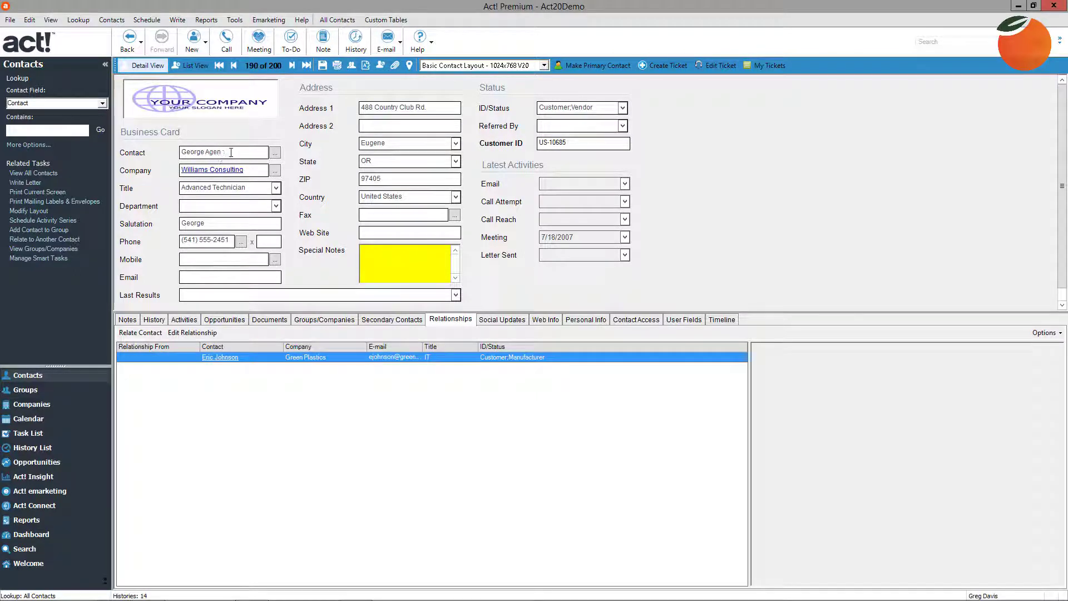
drag(222, 152, 140, 152)
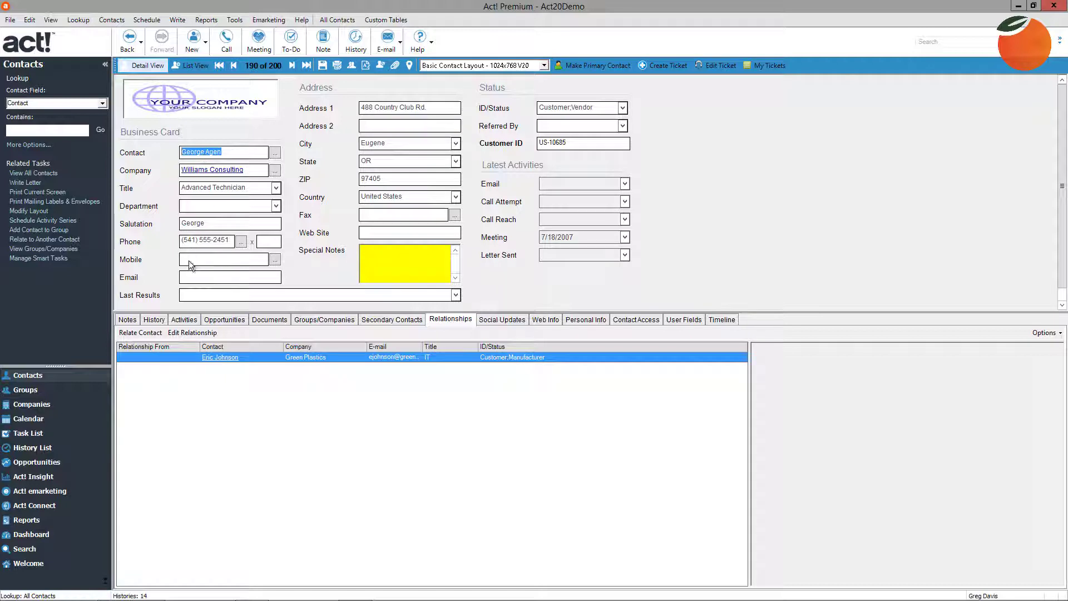
click(262, 321)
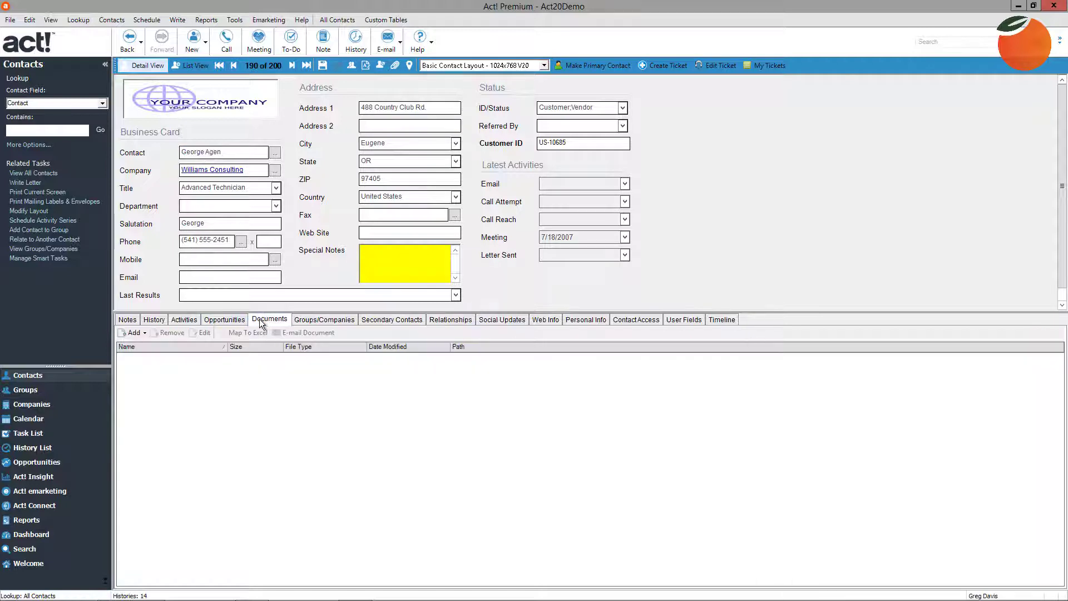
click(151, 320)
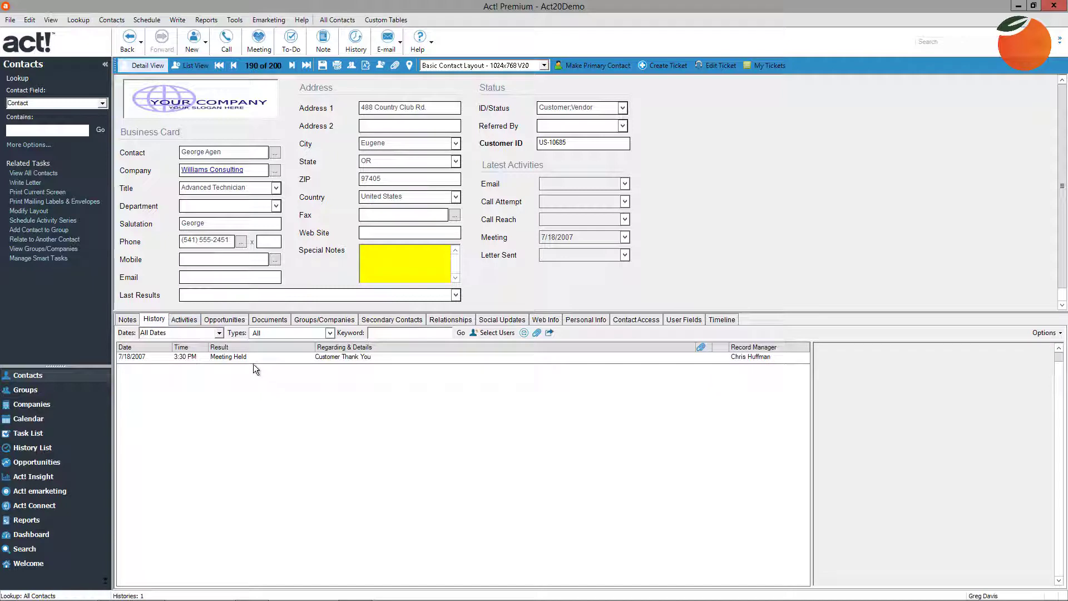
click(451, 320)
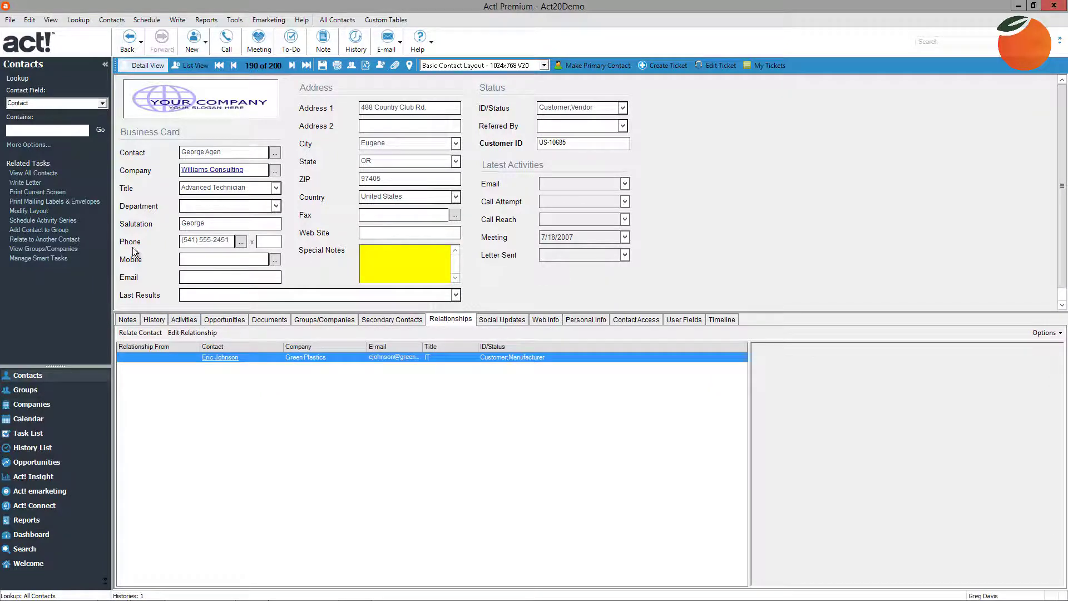
click(218, 357)
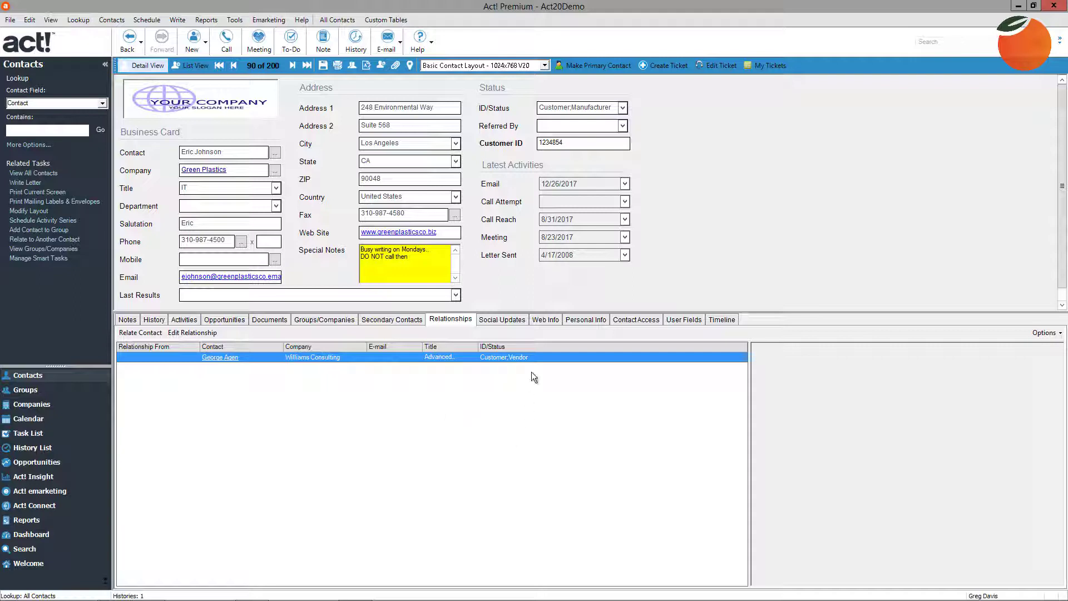
- Open the Web Info links and look up the contact on Facebook
click(504, 320)
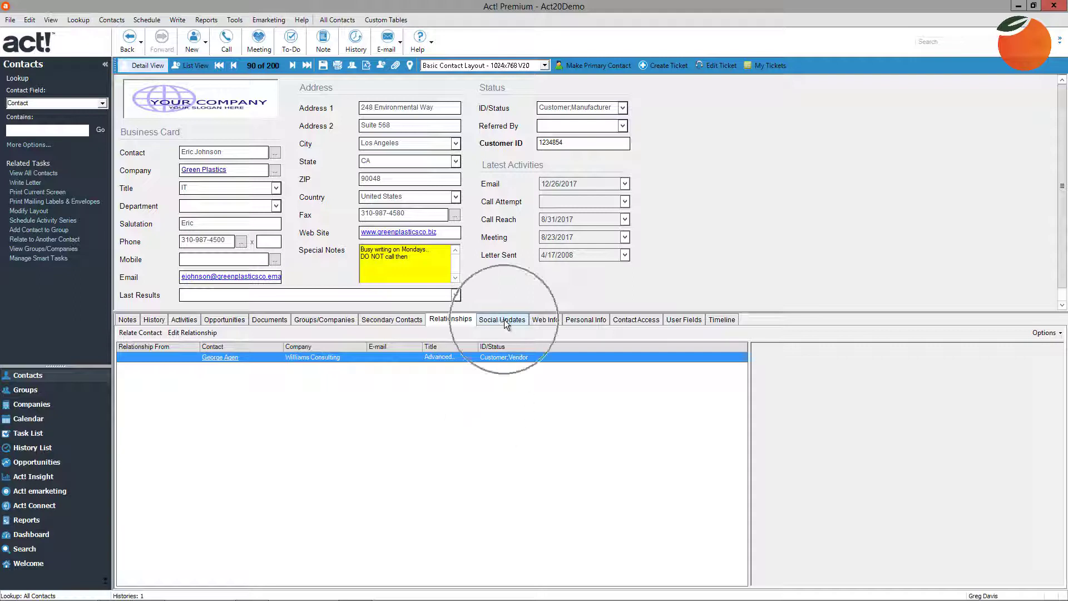
click(545, 319)
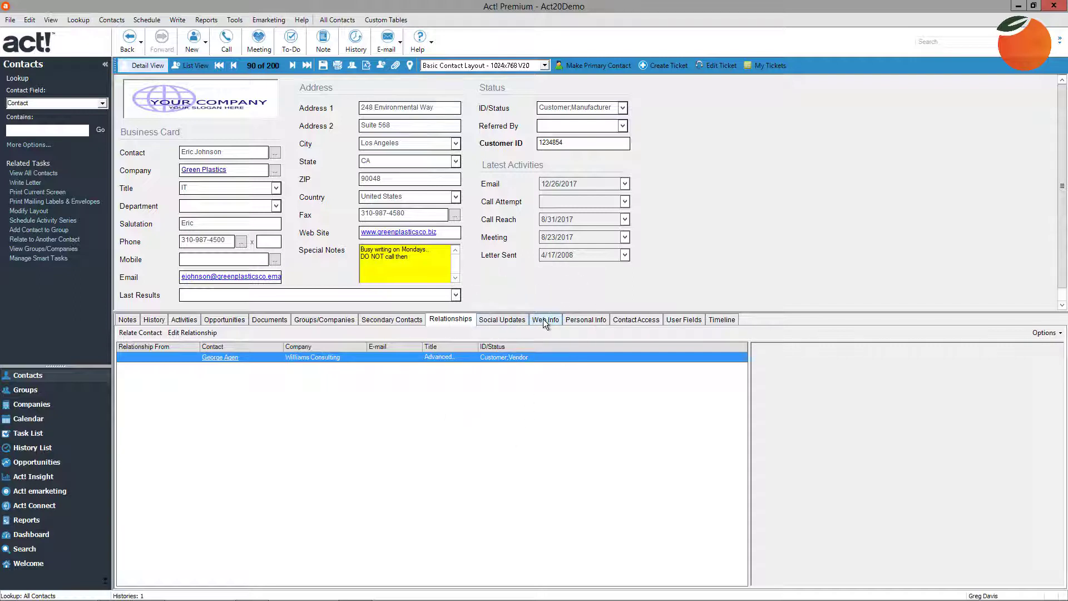
click(543, 322)
click(520, 321)
click(545, 322)
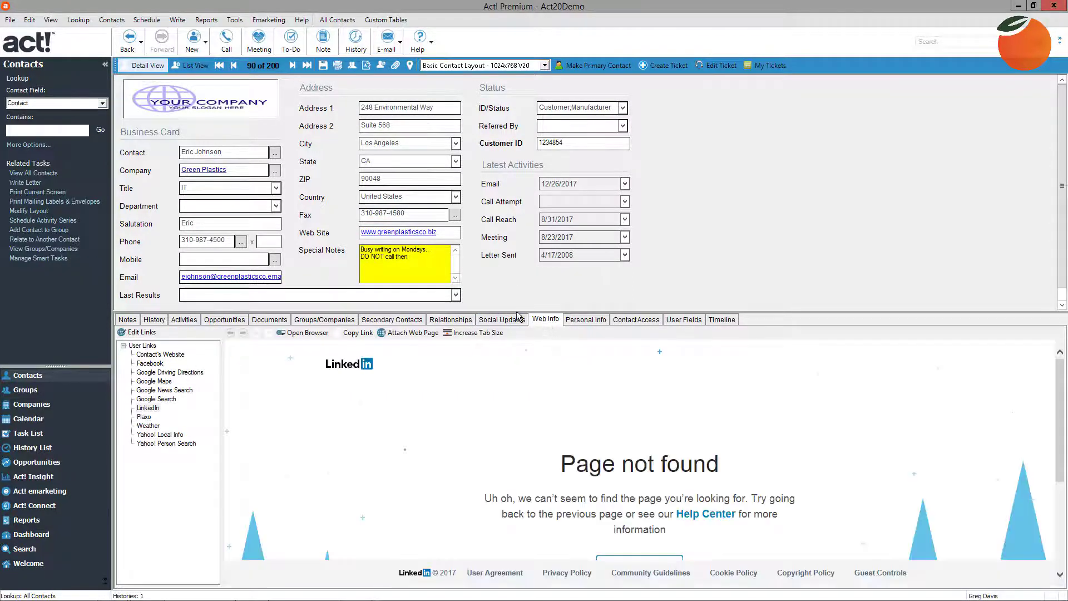
click(148, 364)
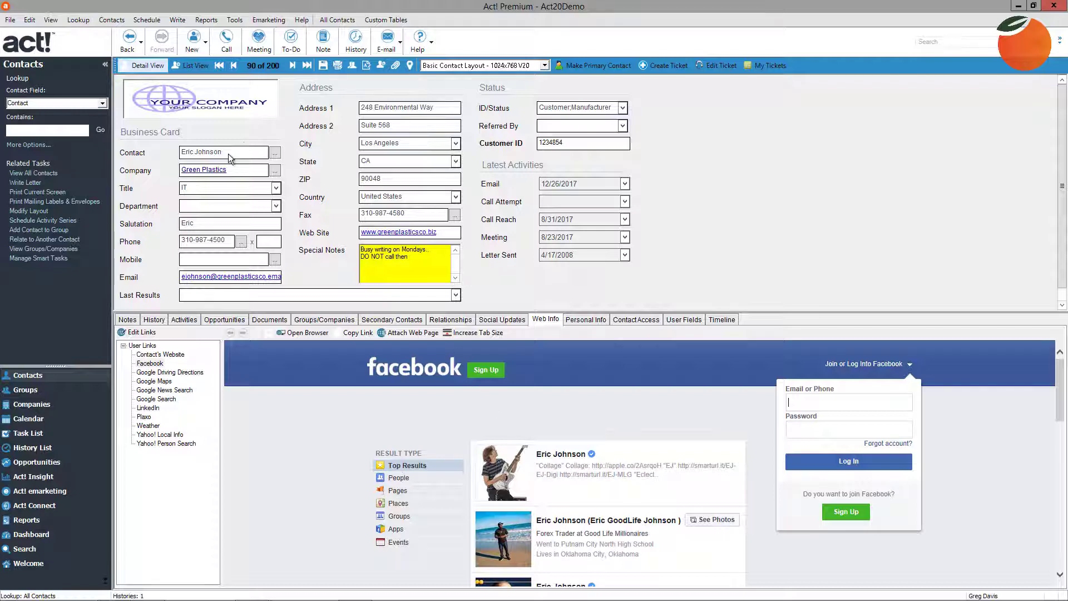
drag(228, 153, 158, 138)
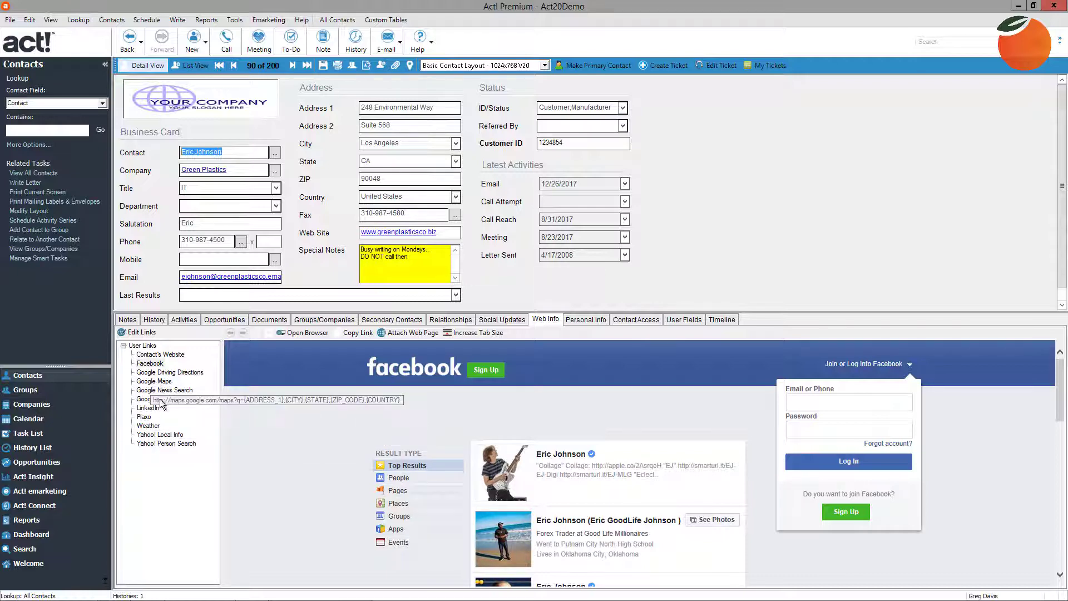
- Show the contact's local weather, Google Maps location, and Google driving directions
click(154, 426)
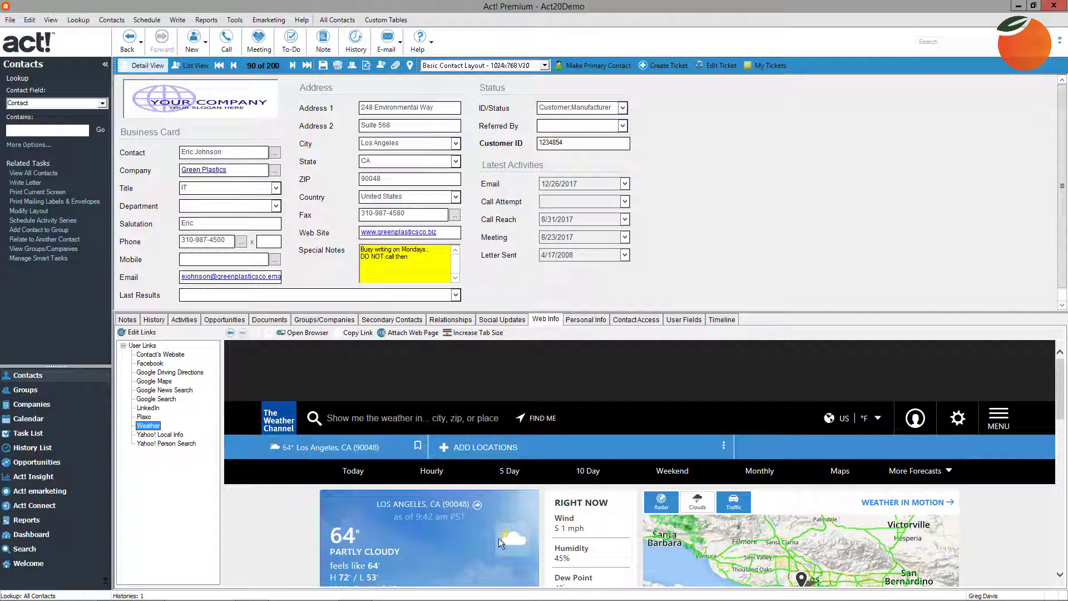
click(161, 382)
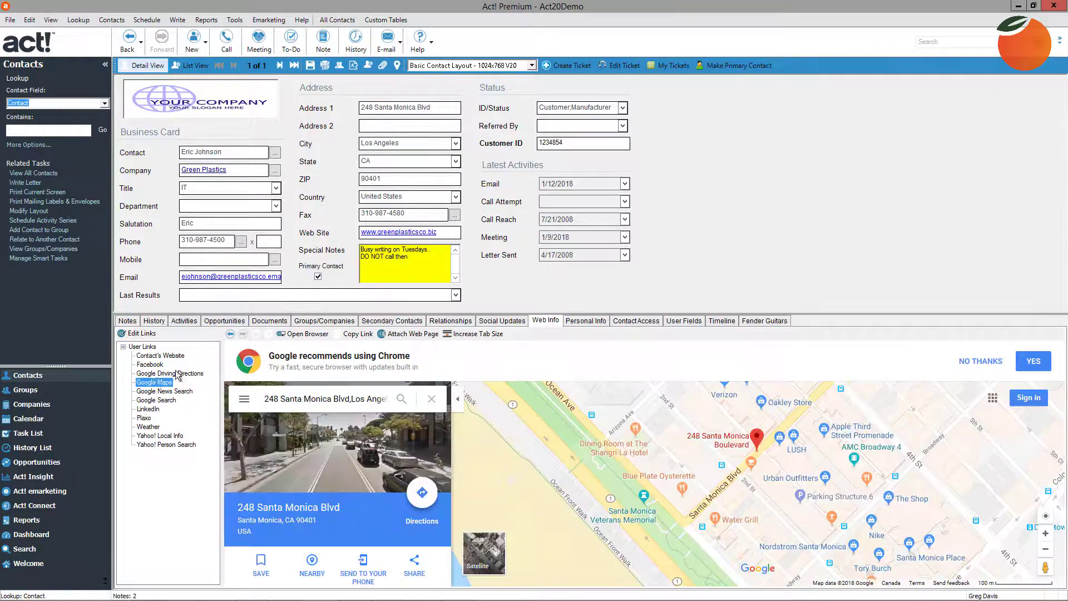
click(168, 374)
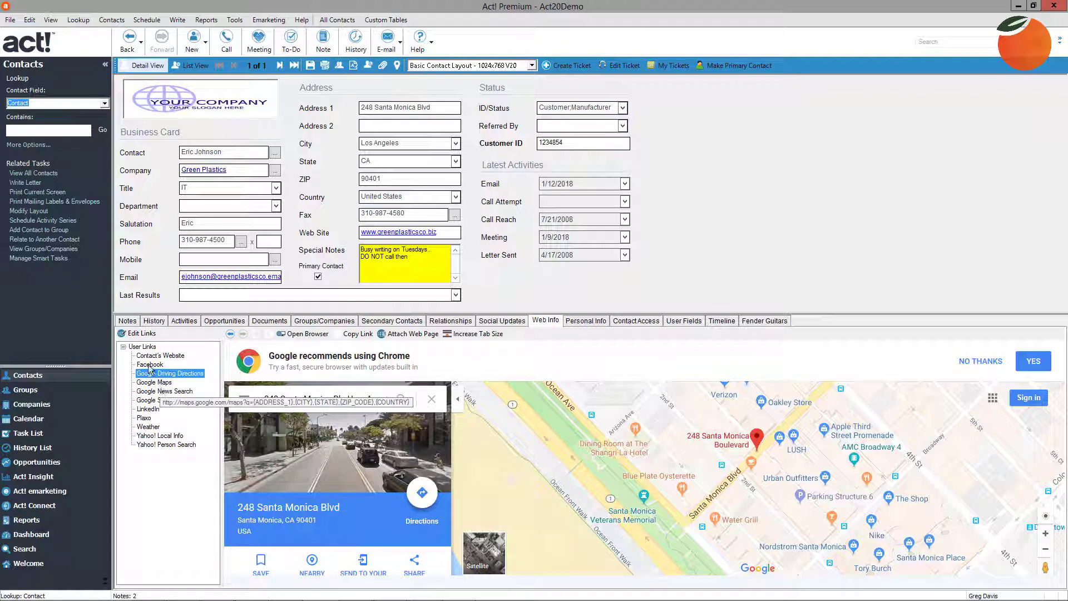
click(150, 375)
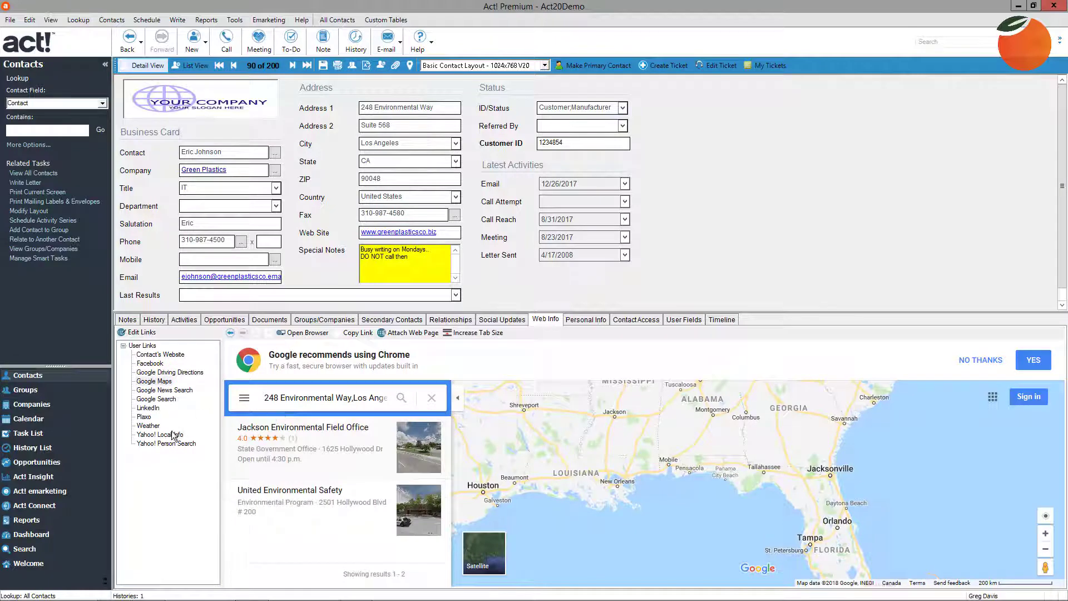
- Inspect the Facebook and Google Maps link addresses, cancel the editor, and load Facebook results
click(140, 333)
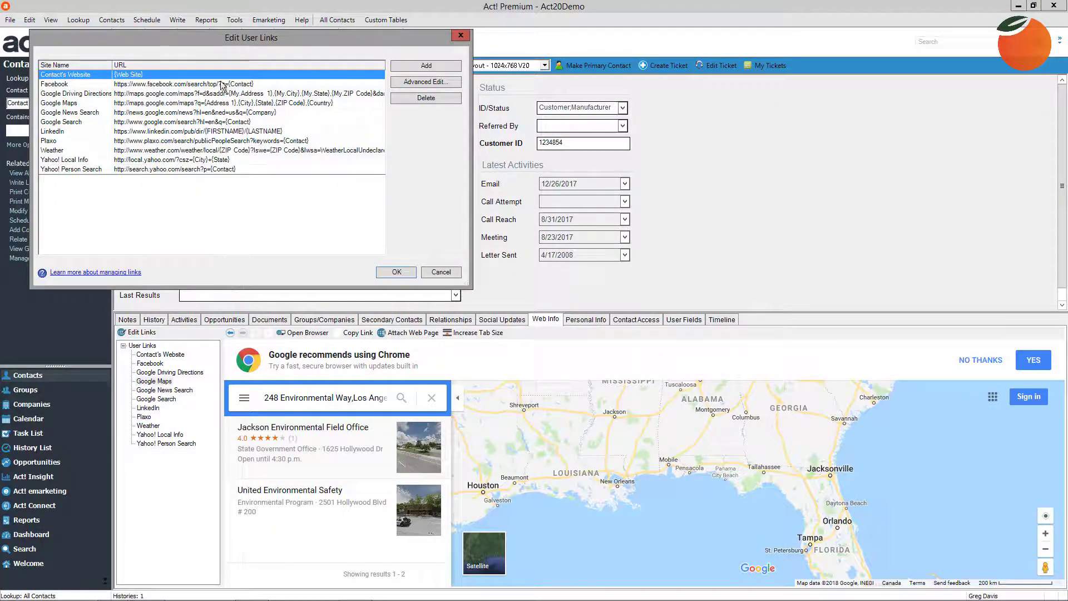
drag(228, 44, 602, 242)
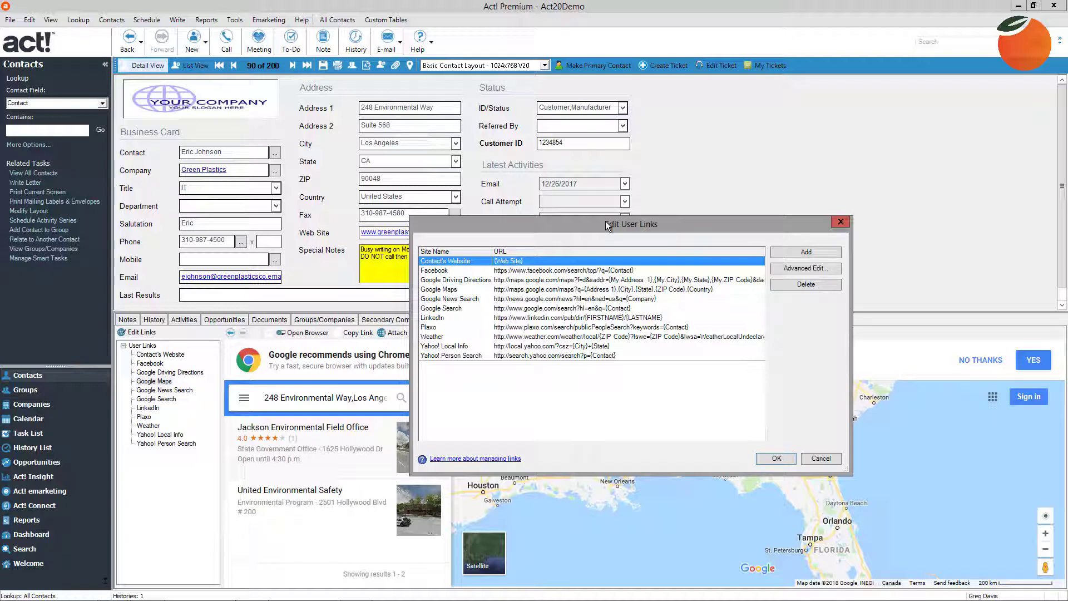
click(518, 273)
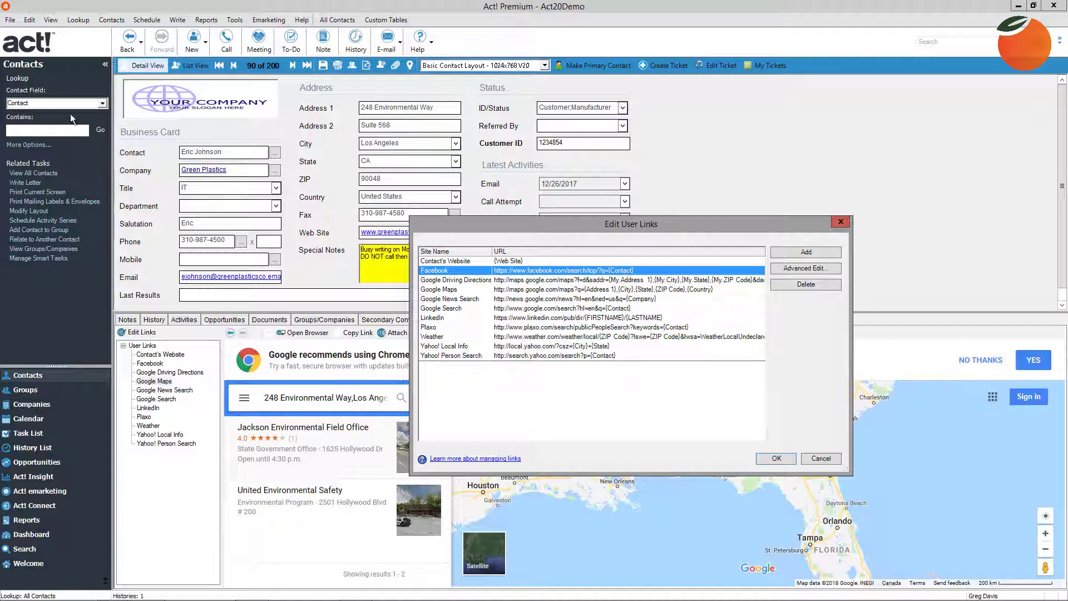
click(521, 291)
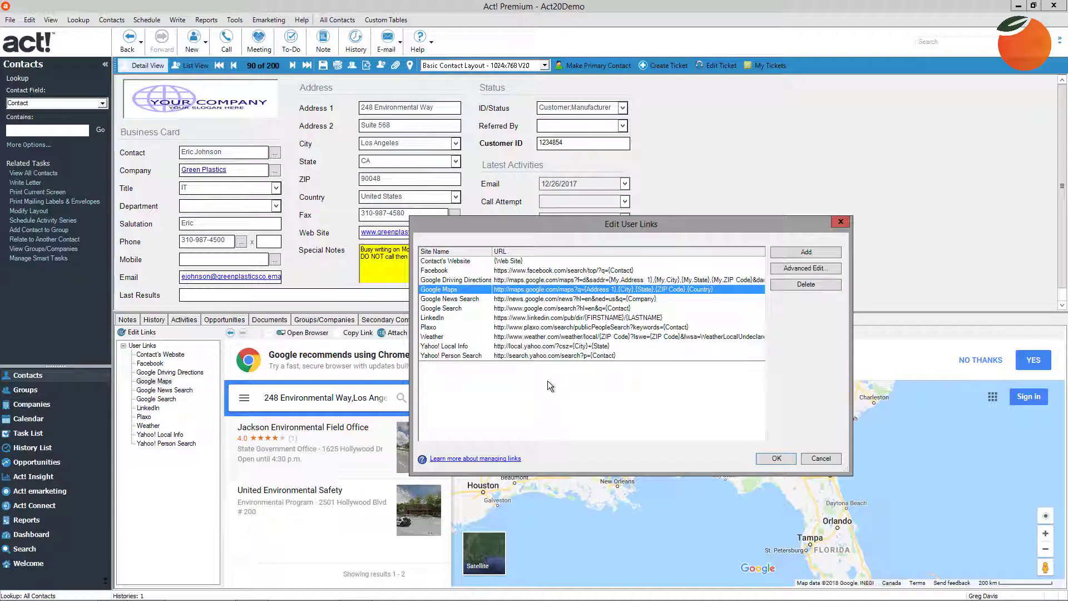
click(822, 458)
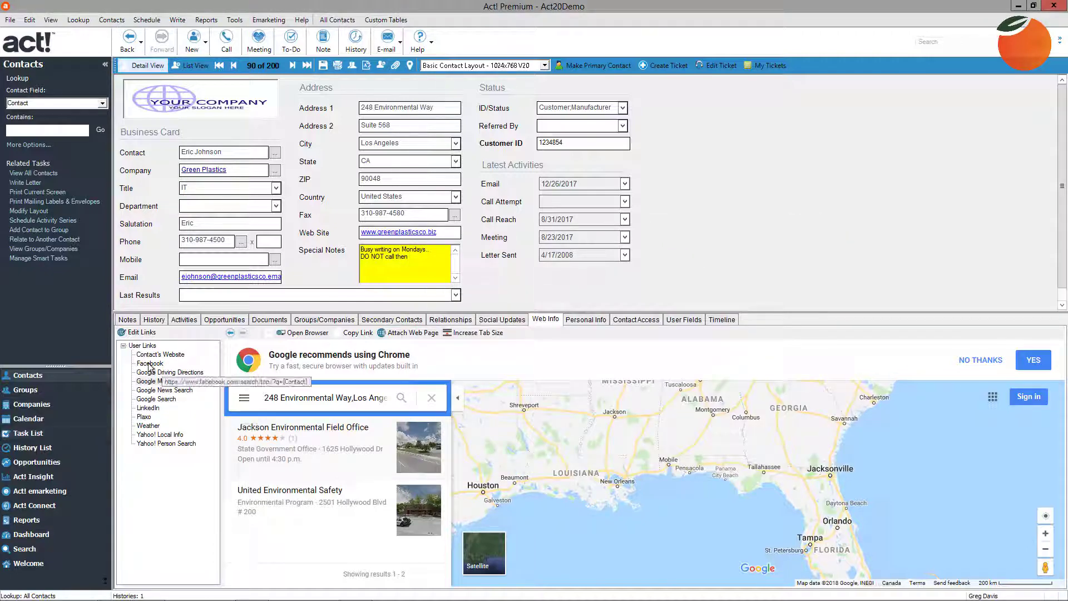
drag(150, 364, 286, 235)
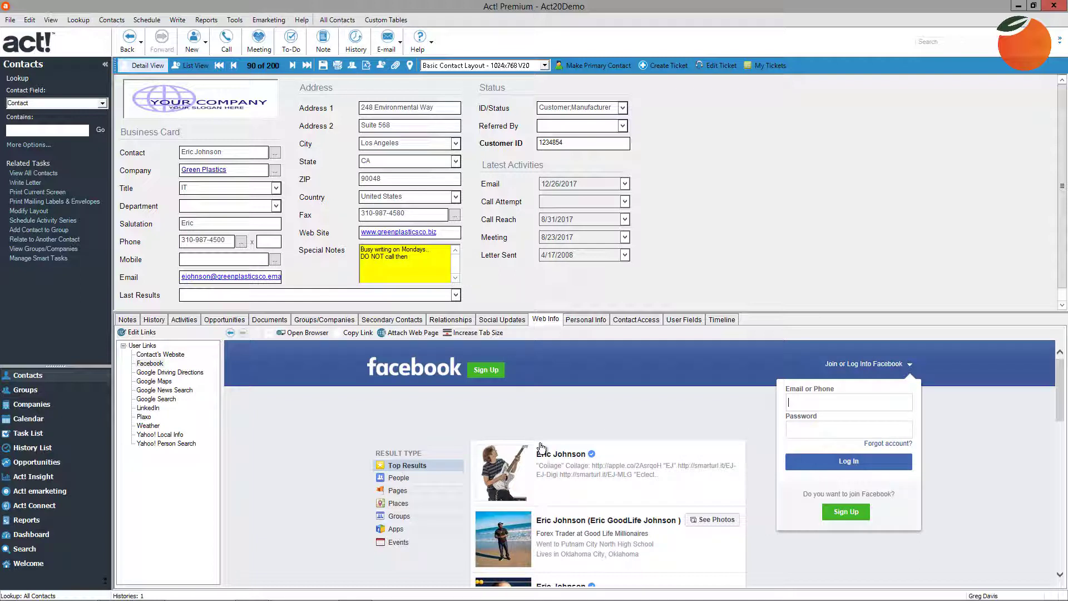
- Open the contact's Facebook page from Social Updates, then show Personal Info with home address and photo
click(501, 322)
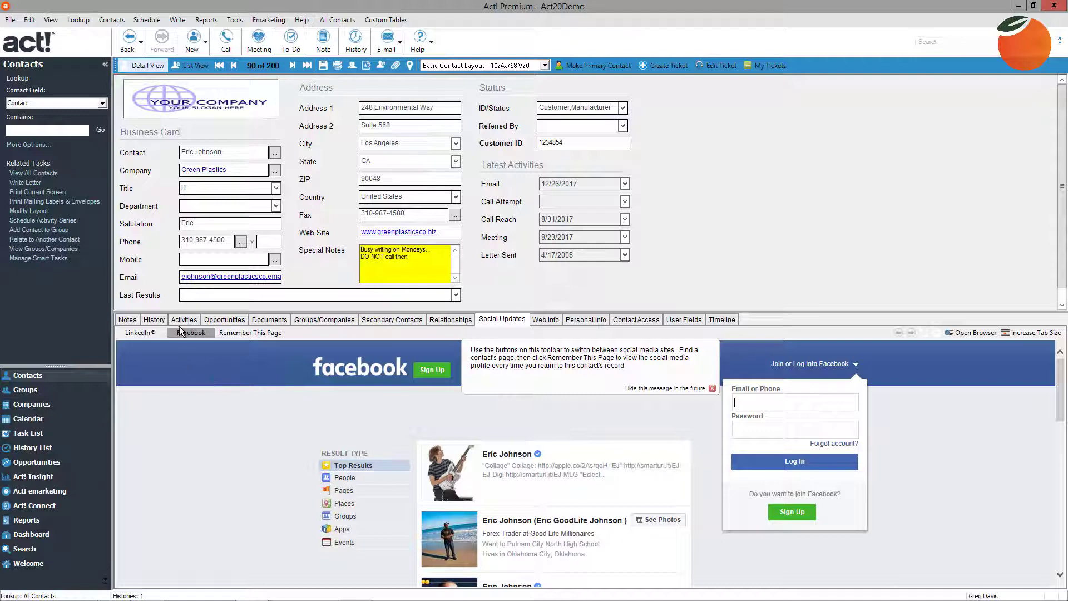
click(495, 455)
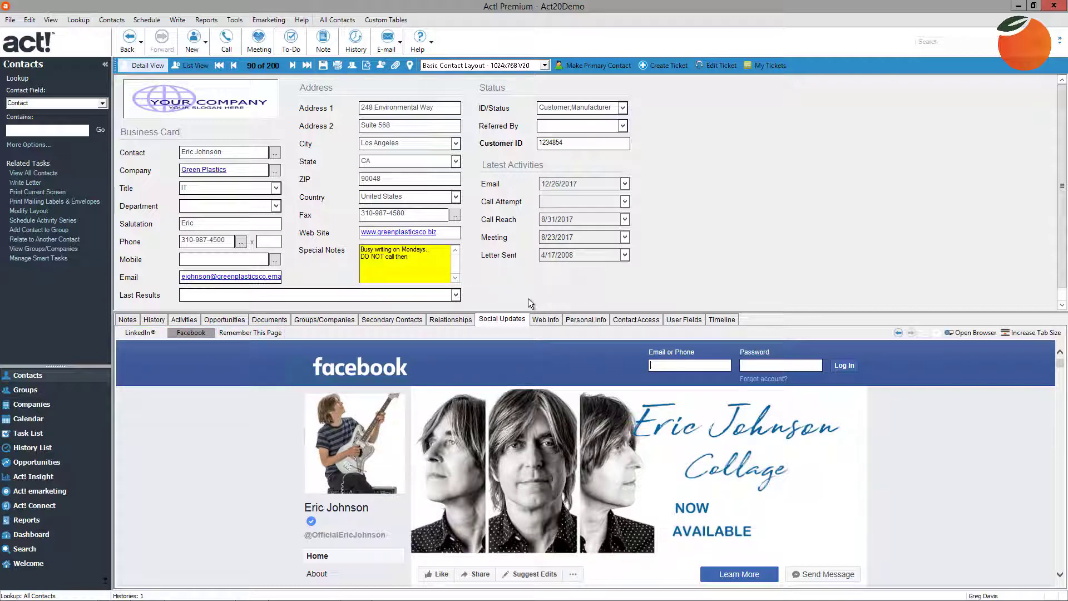
click(578, 320)
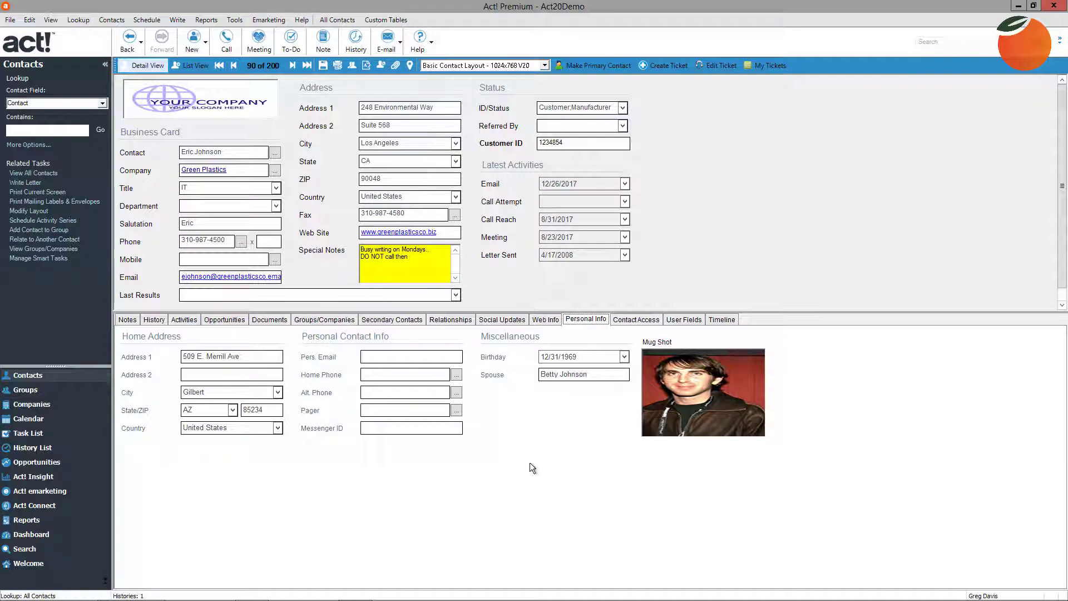
- Review the contact's access settings and the empty User 1–3 custom fields
click(636, 320)
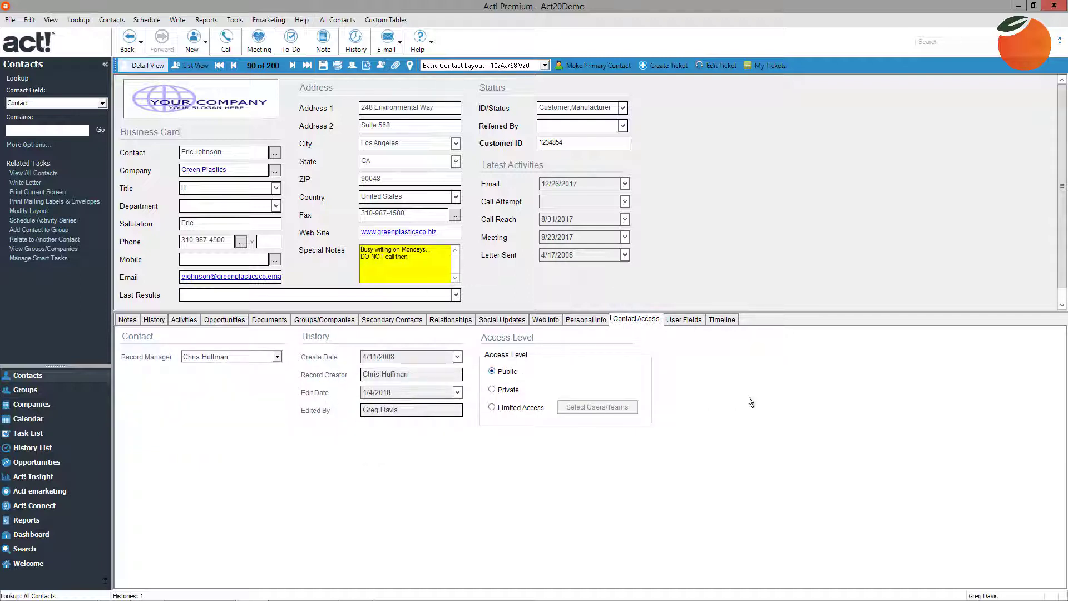
click(683, 320)
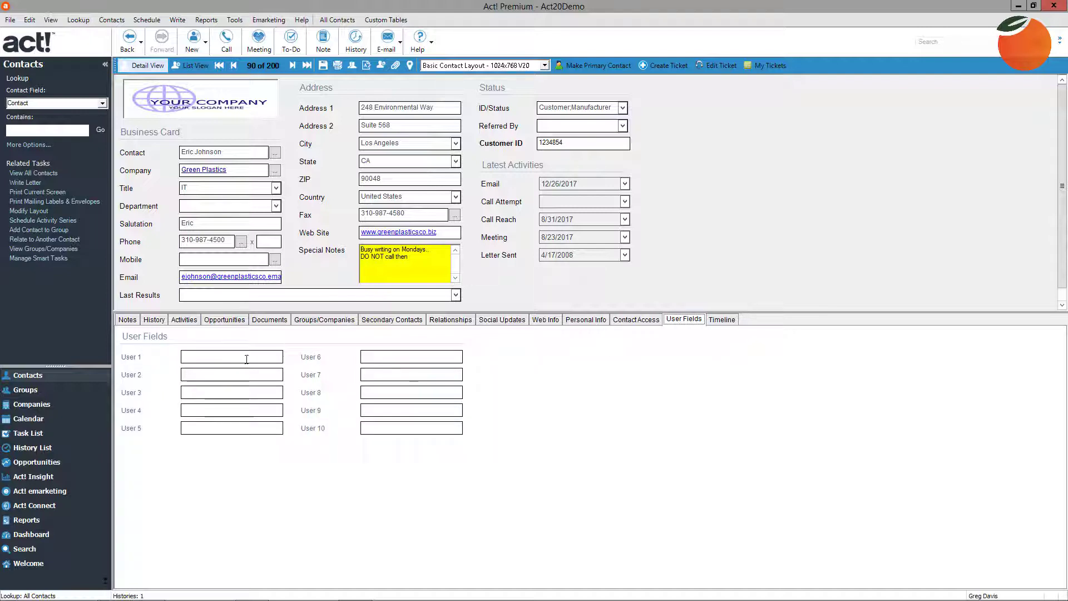
click(197, 356)
click(216, 371)
click(199, 389)
- Look through History, Activities and Opportunities, ending on the contact's activity Timeline
click(718, 321)
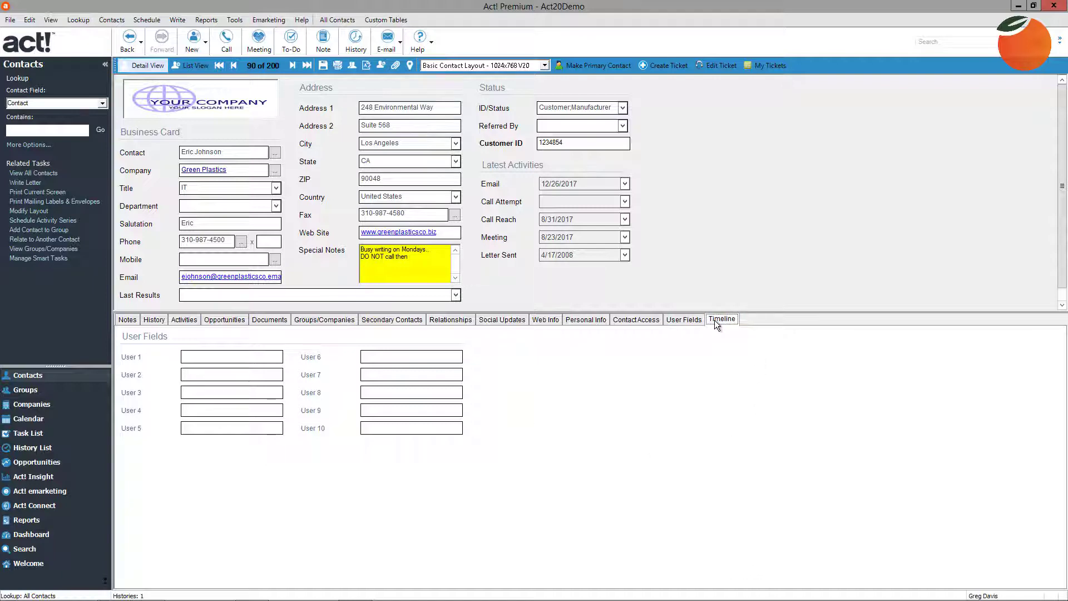
click(722, 318)
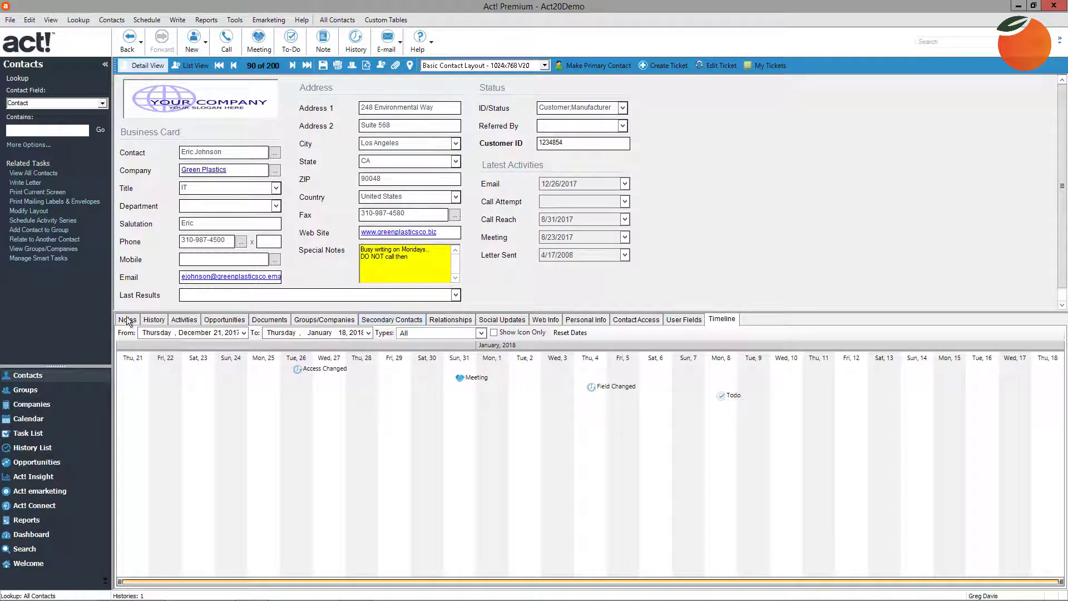
click(154, 321)
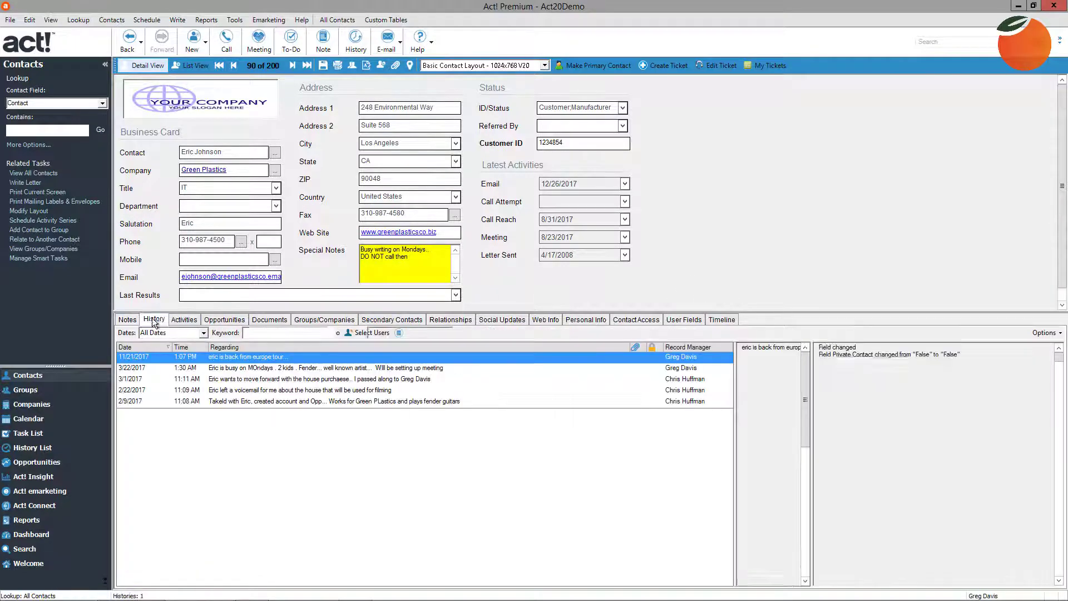
click(186, 320)
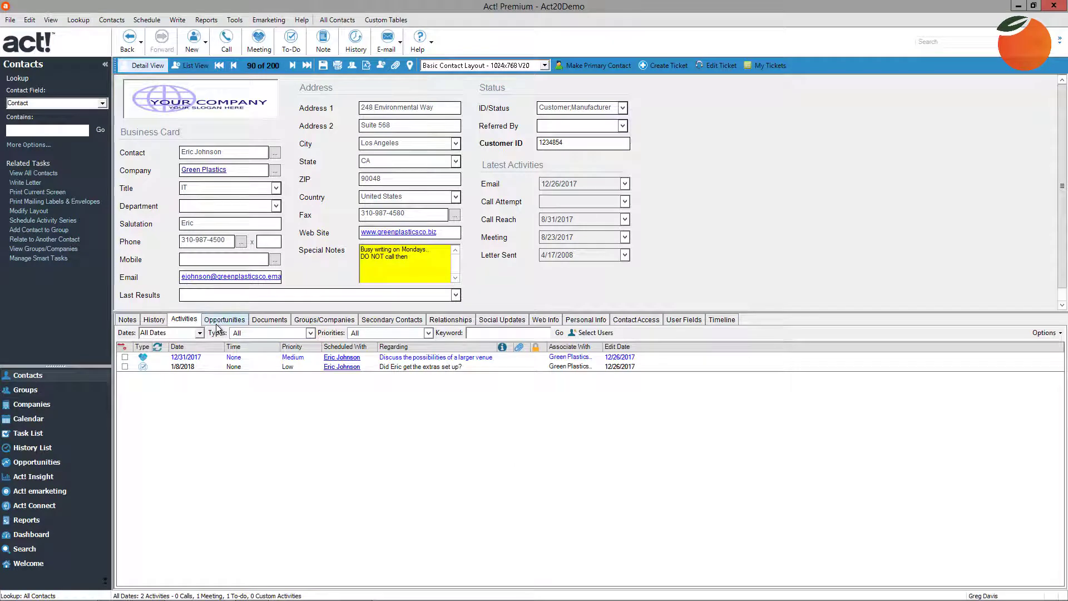
click(218, 322)
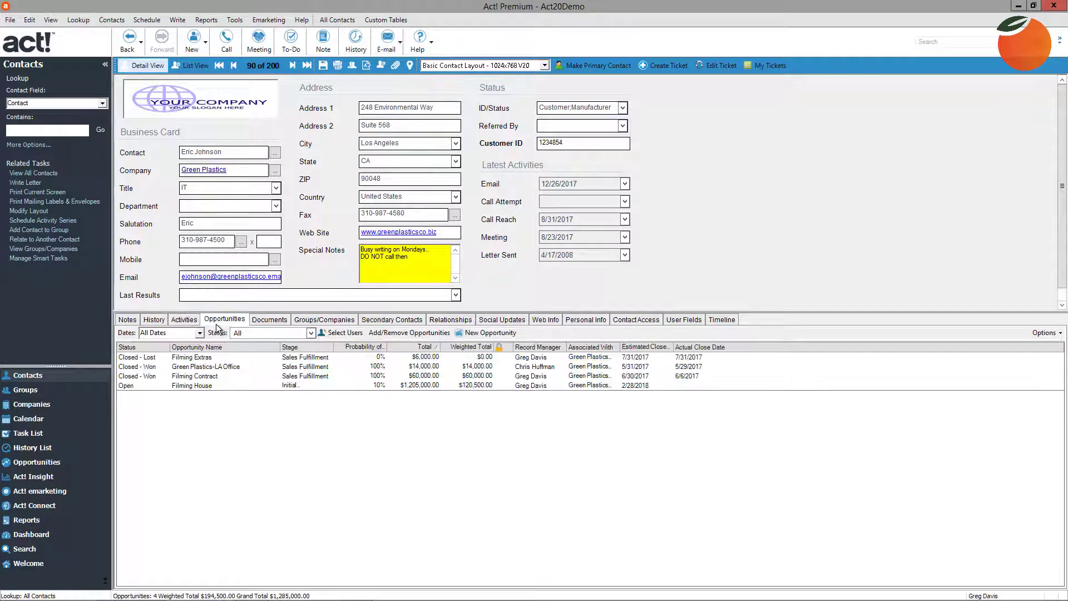
click(726, 320)
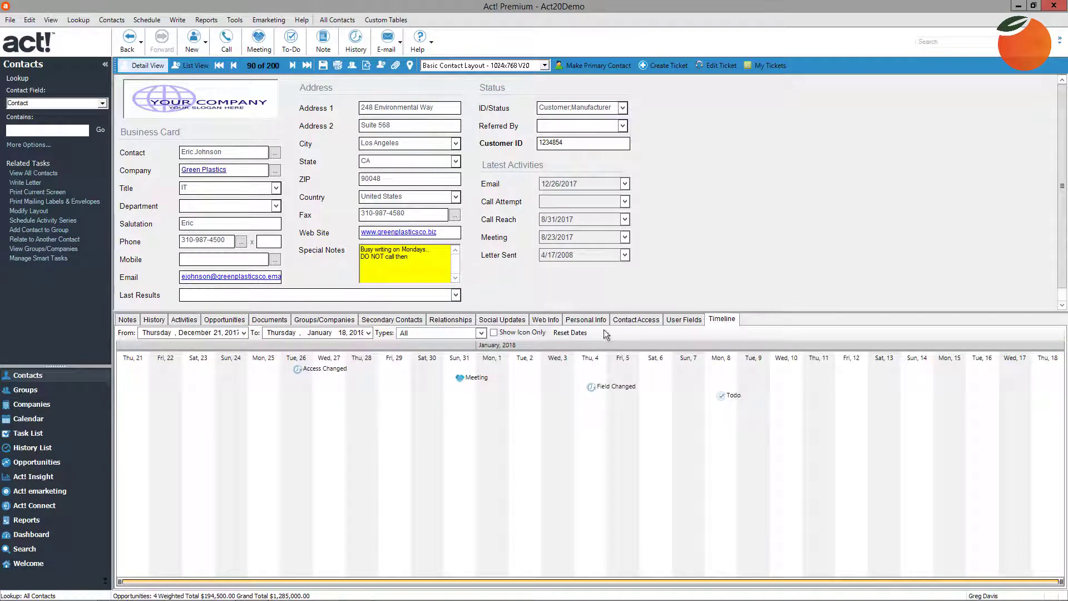
click(243, 333)
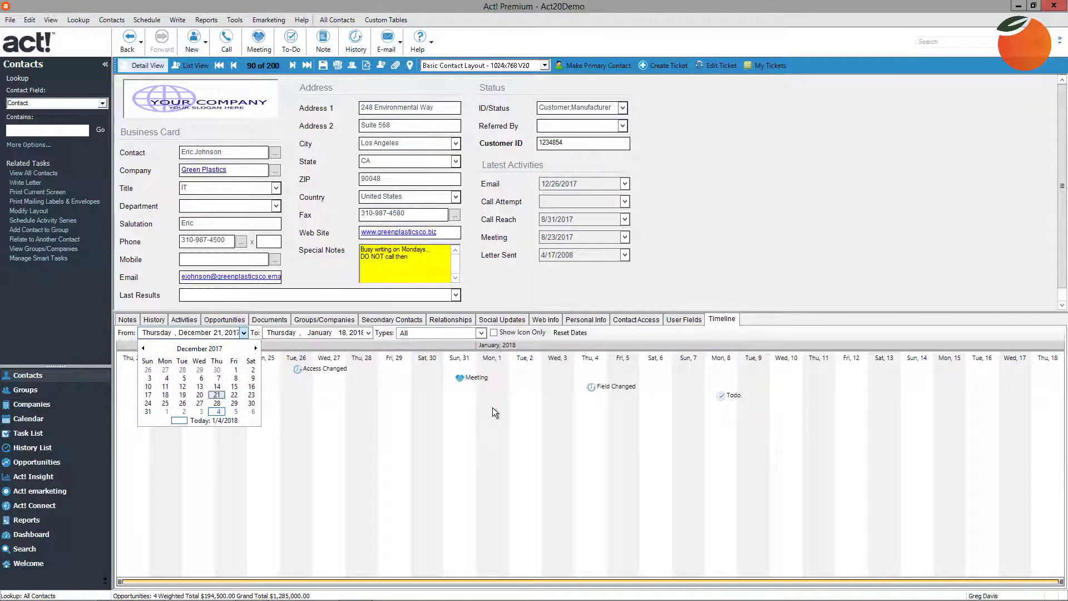
click(491, 422)
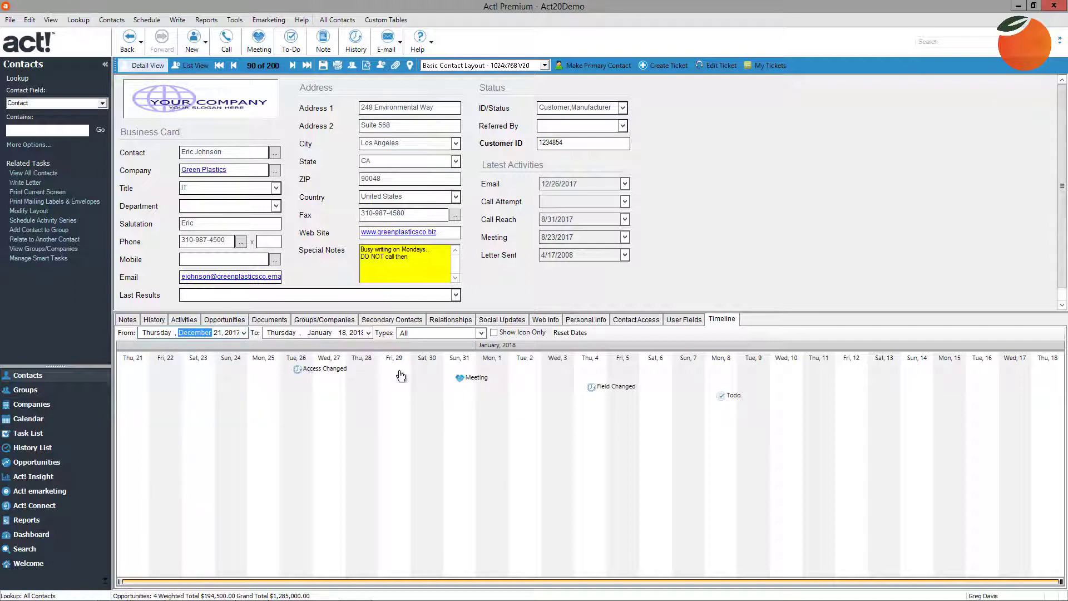
mouse_move(470, 383)
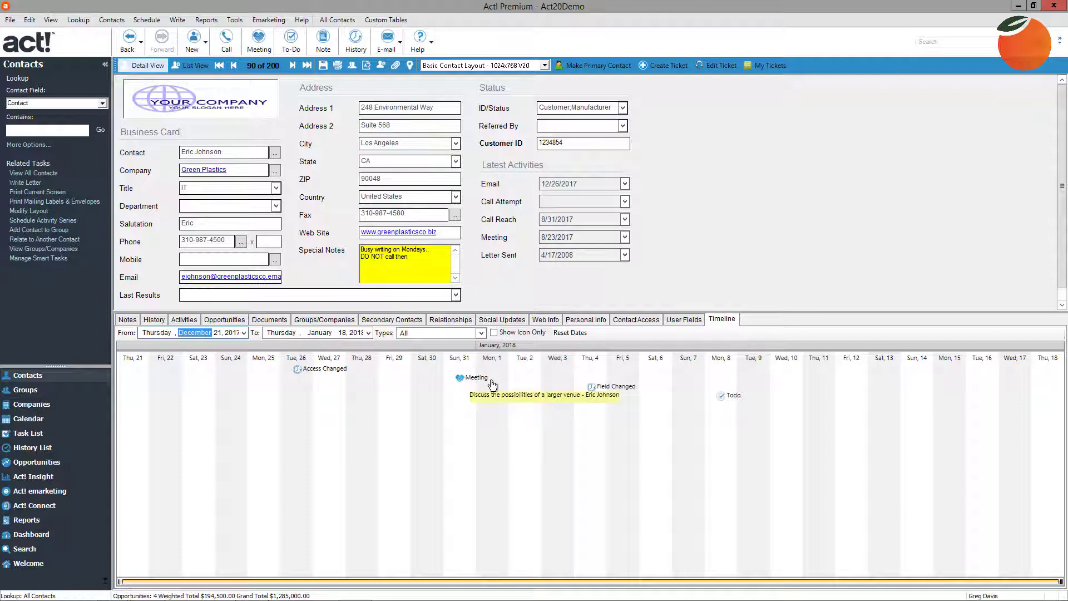
mouse_move(616, 391)
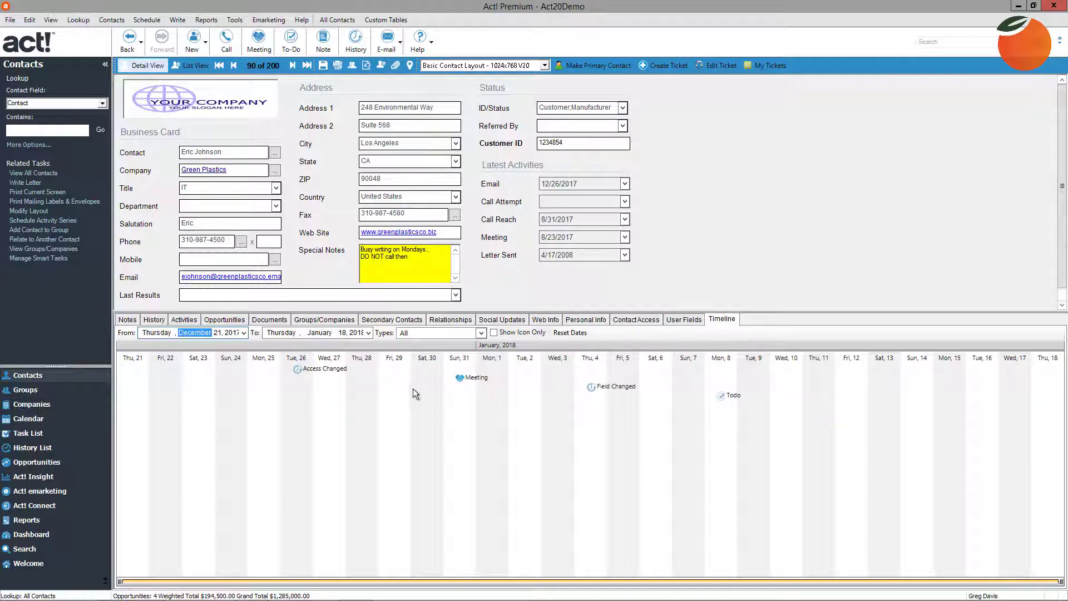
double_click(477, 380)
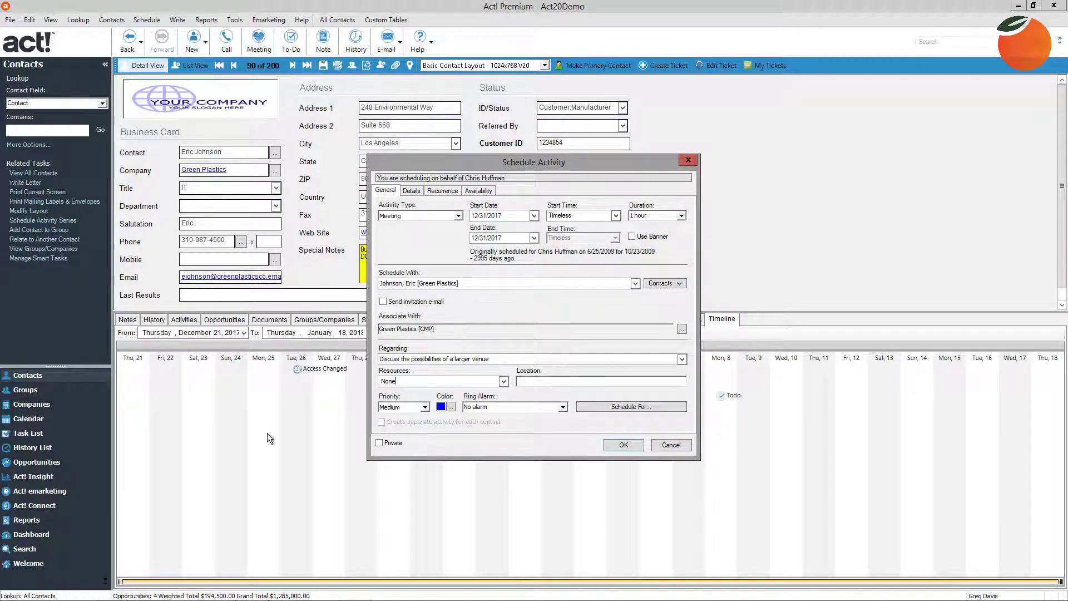
click(670, 445)
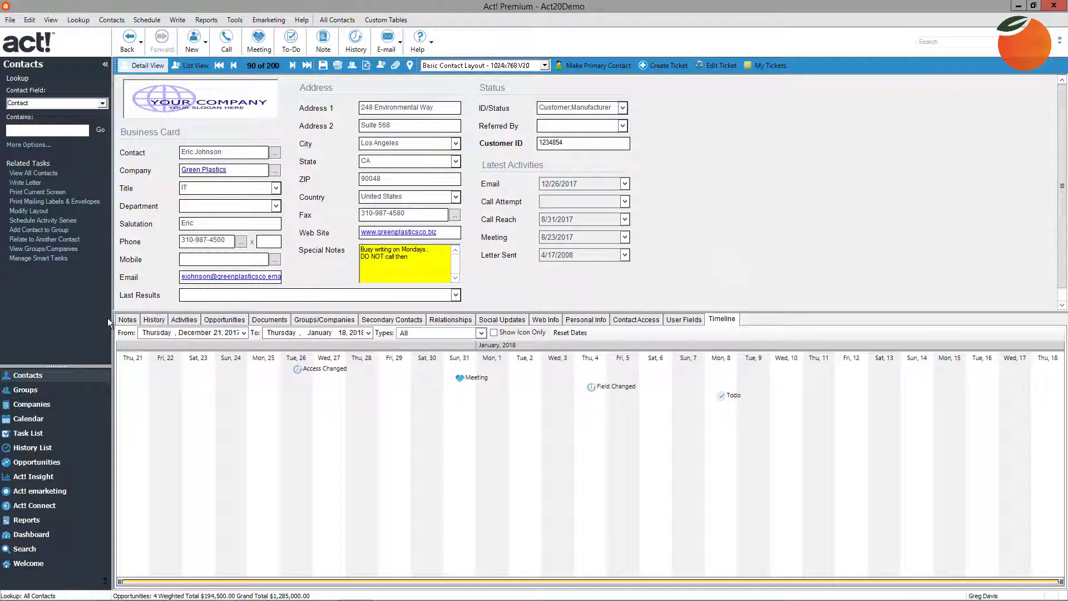
- Check the Green Plastics contact's activities and three documents, then return to its five notes
click(128, 319)
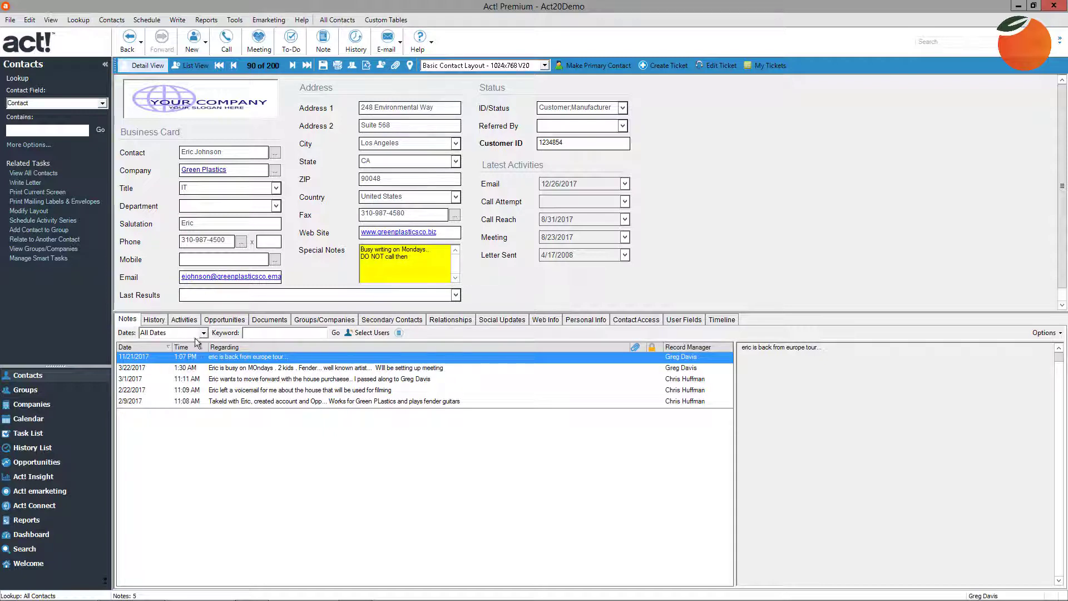
click(182, 322)
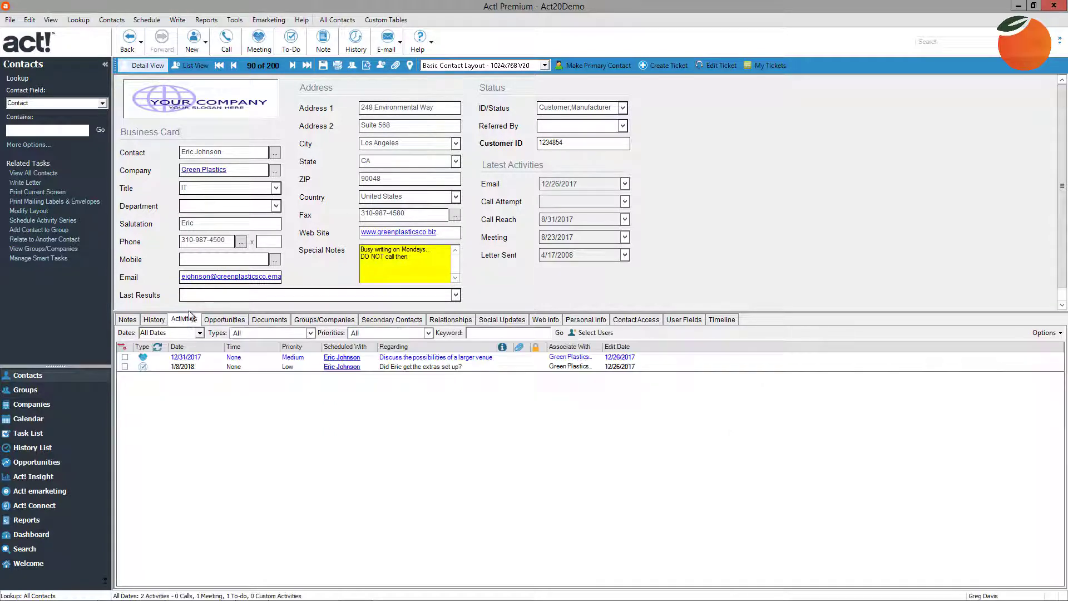
click(270, 317)
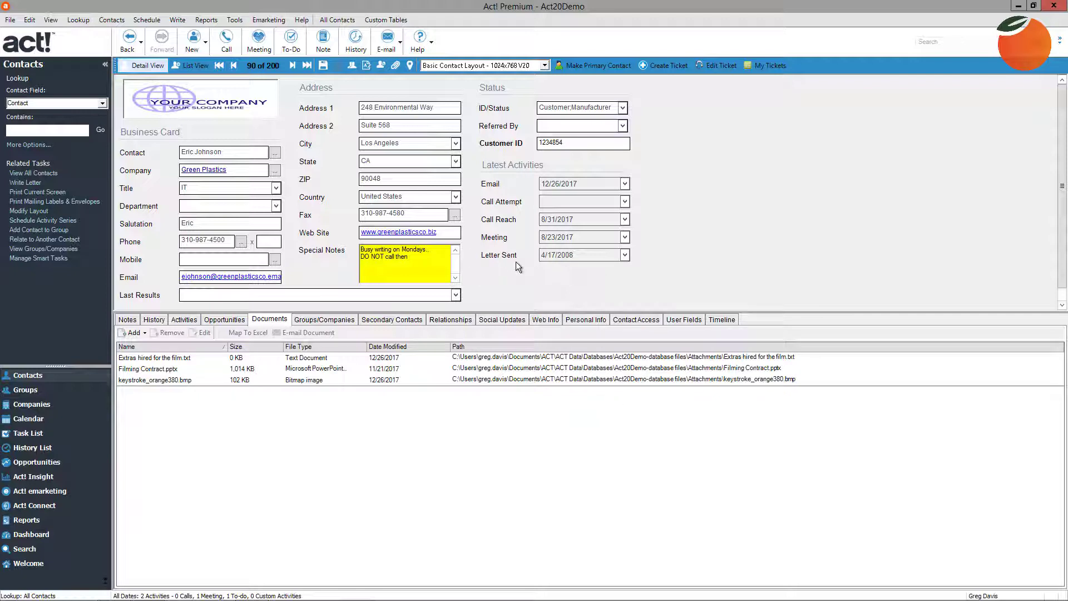
click(126, 320)
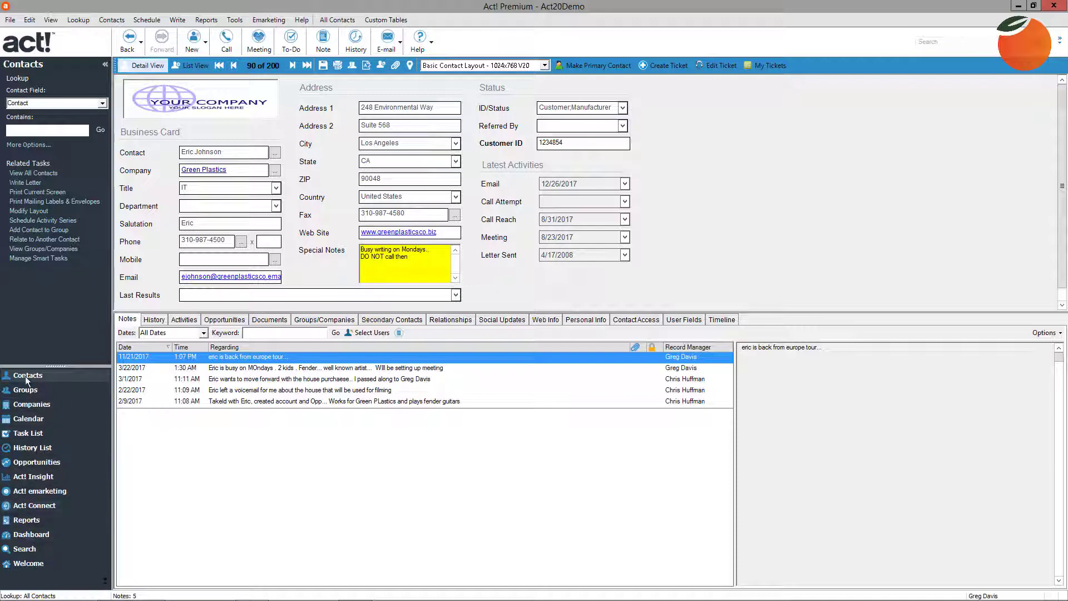
- Go to the Welcome page with its three getting-started steps
click(36, 564)
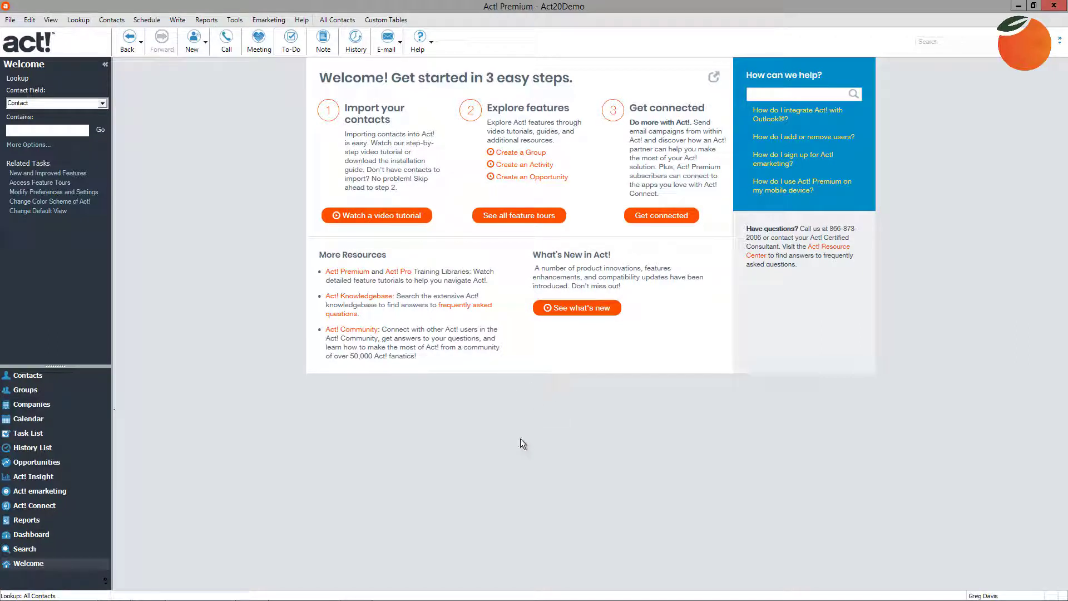
- Open the Customers group in Groups view and show its ID/Status contains Customer membership criterion
click(29, 389)
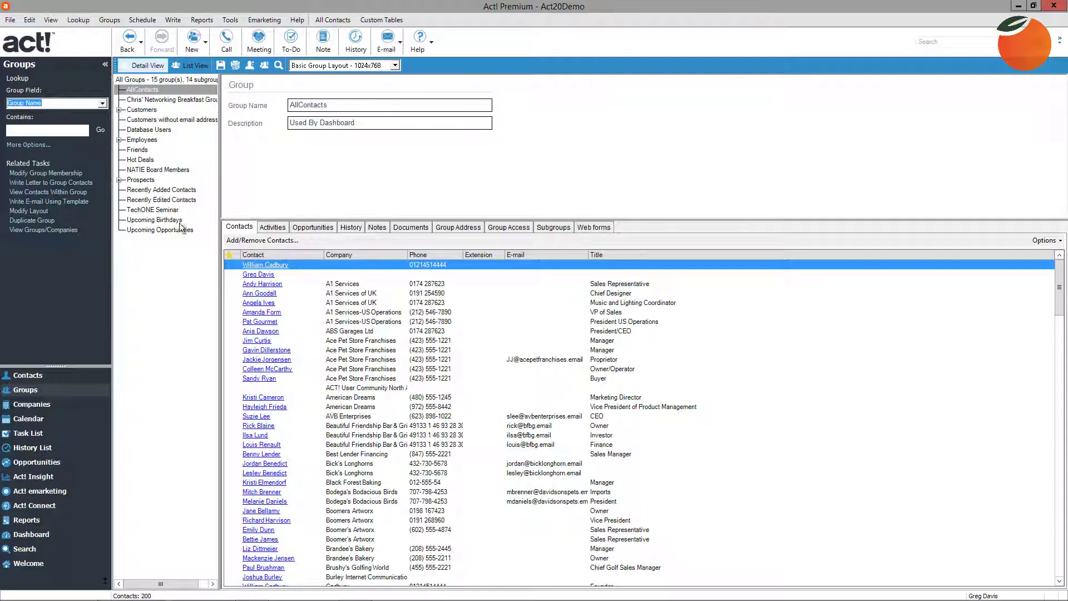
double_click(142, 109)
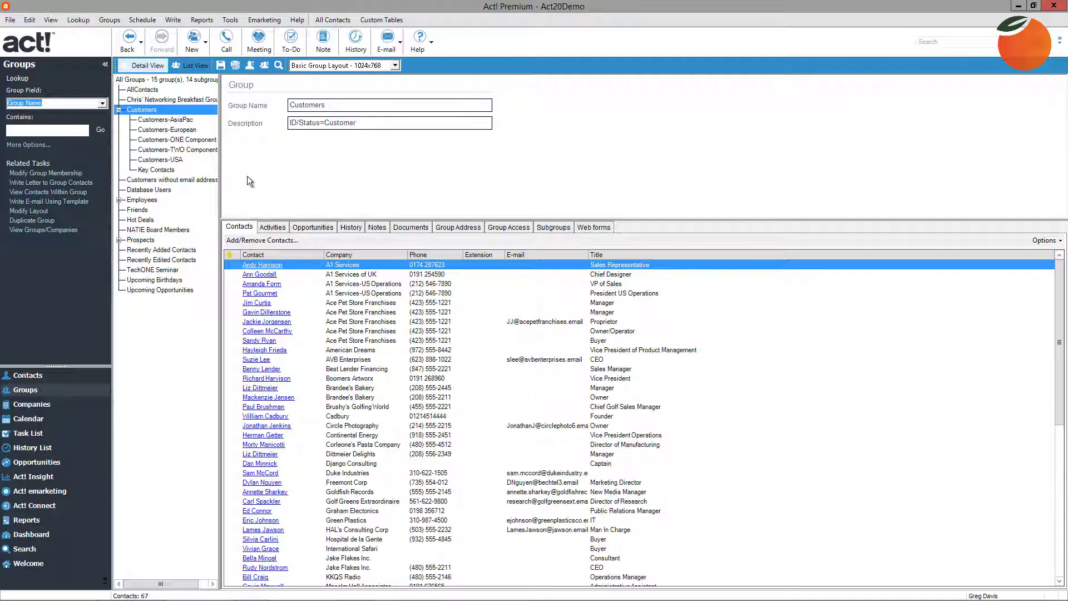
click(264, 241)
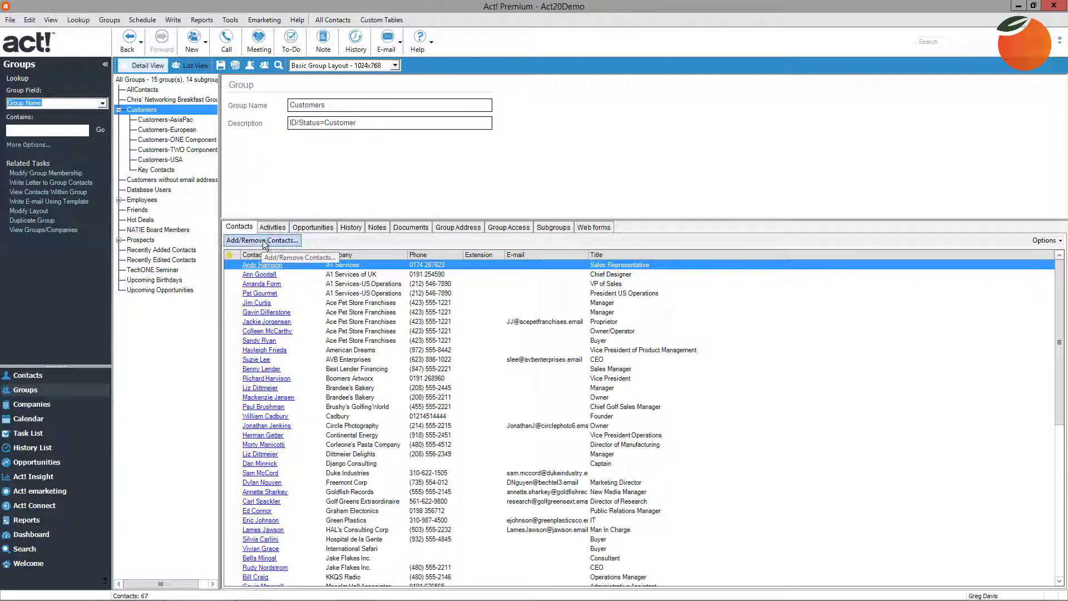
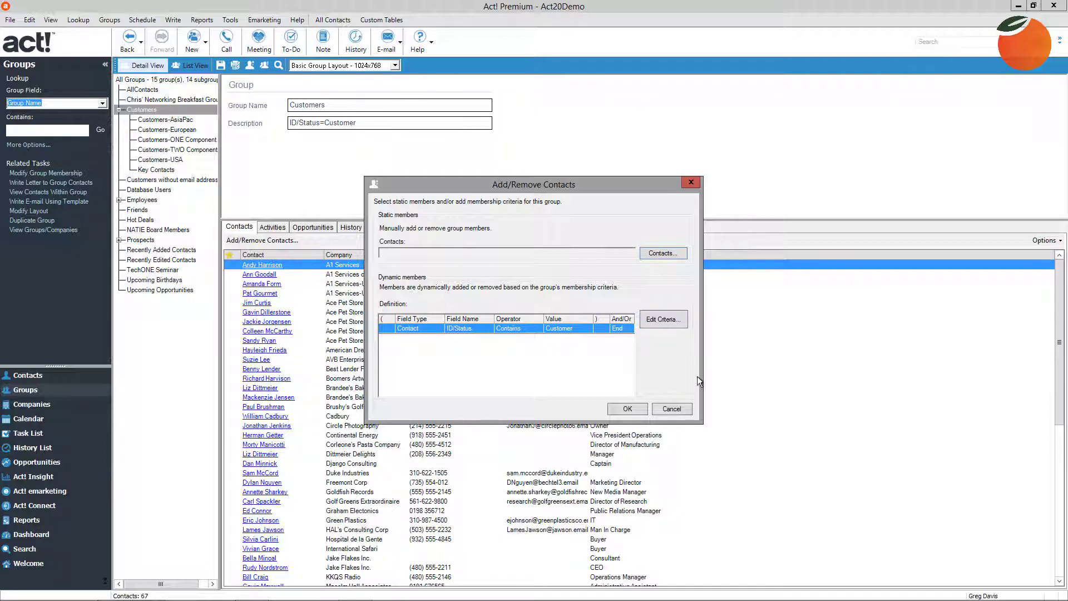
- Cancel the Customers membership criteria and open the first customer contact's record
click(671, 410)
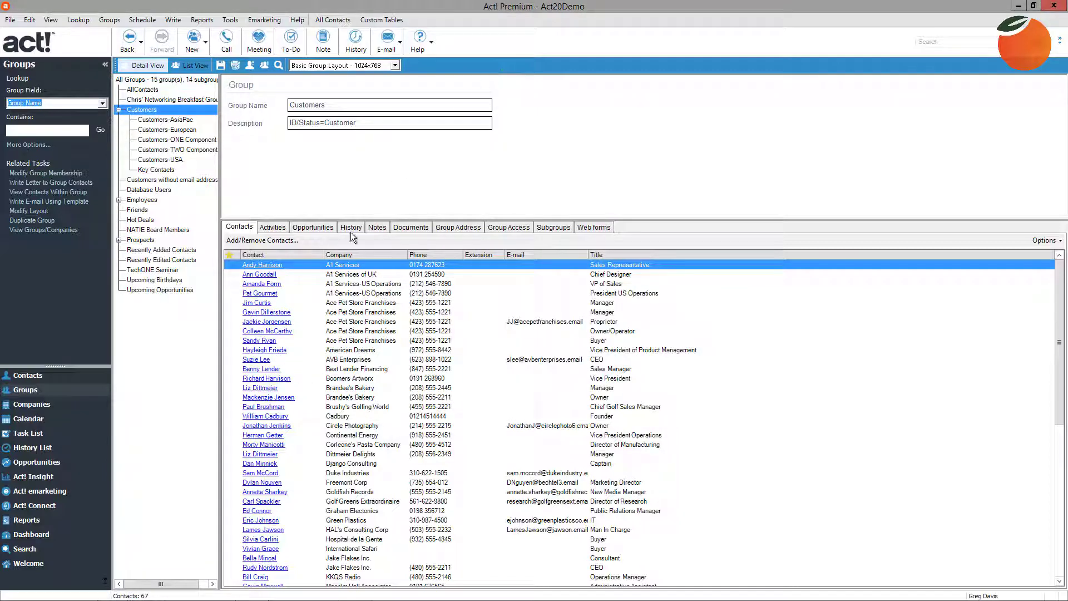
click(264, 267)
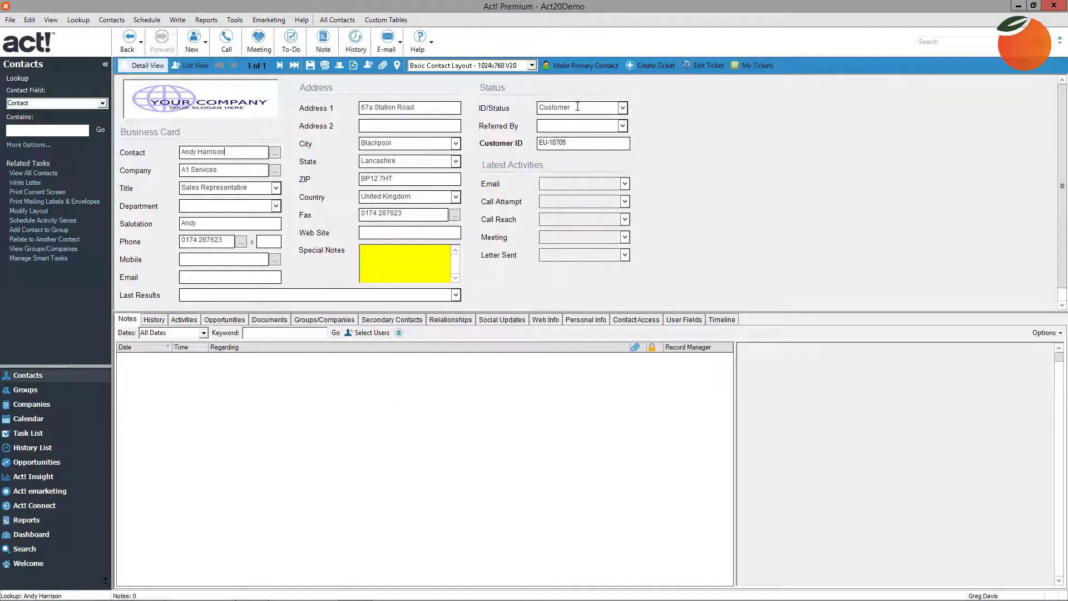
- Delete the contact's Customer ID/Status, check the Customers group, then go back to the record
click(578, 106)
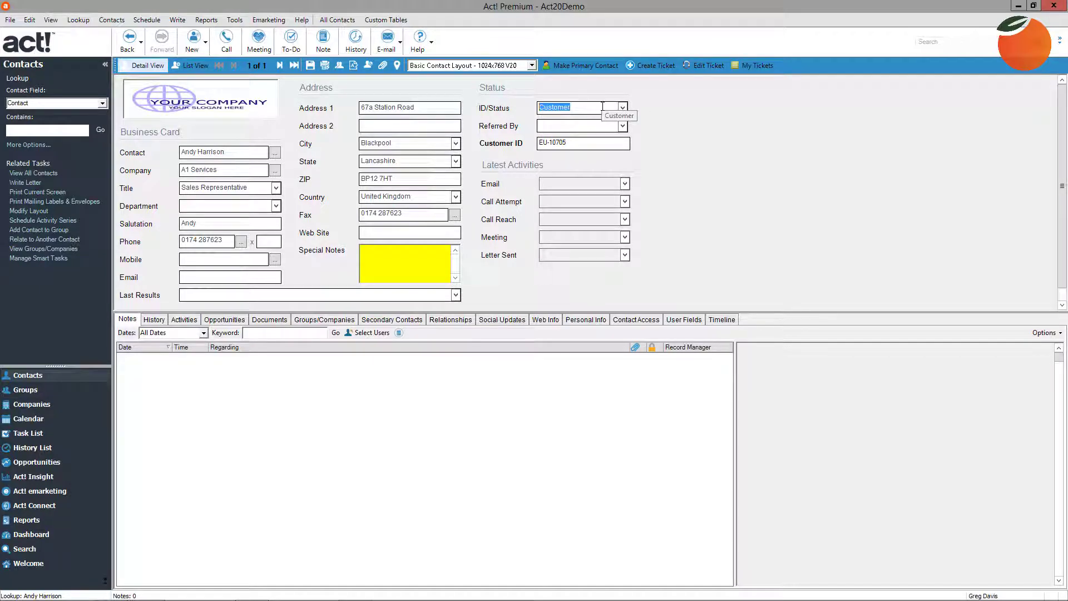
key(BackSpace)
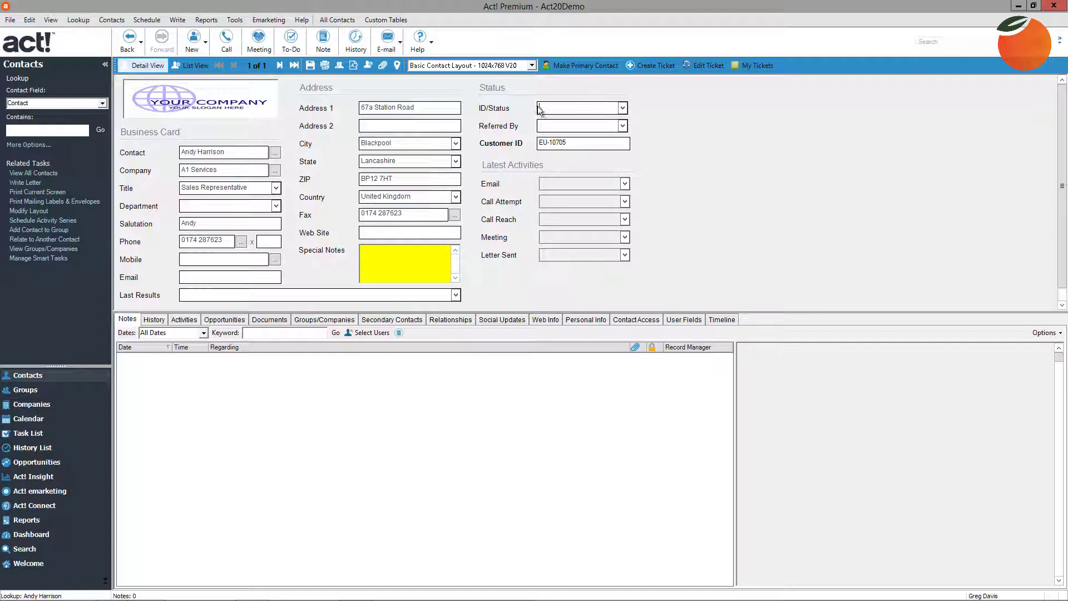
click(26, 391)
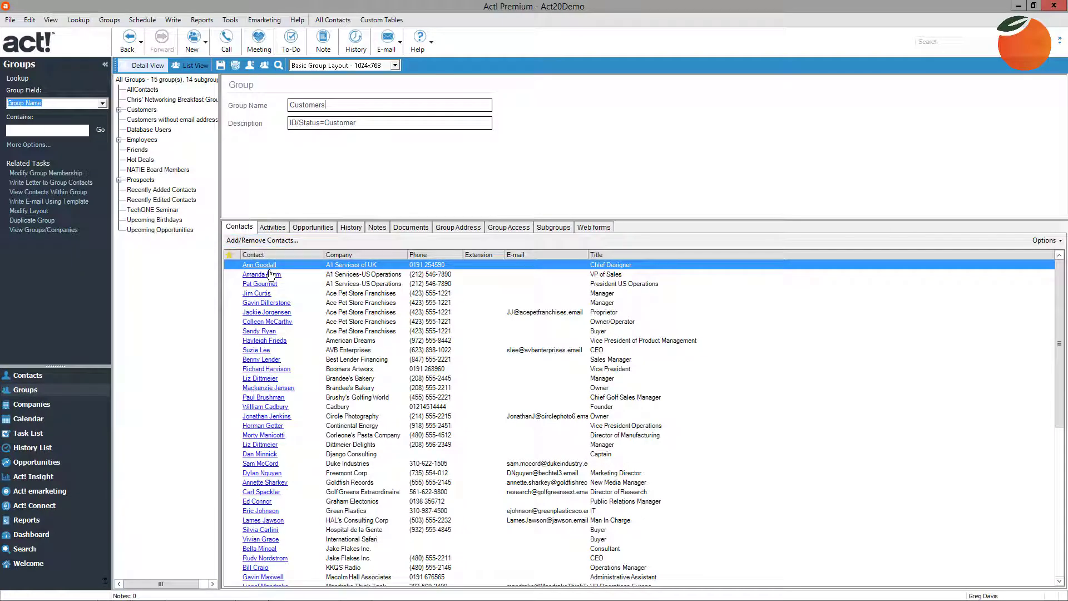
click(25, 377)
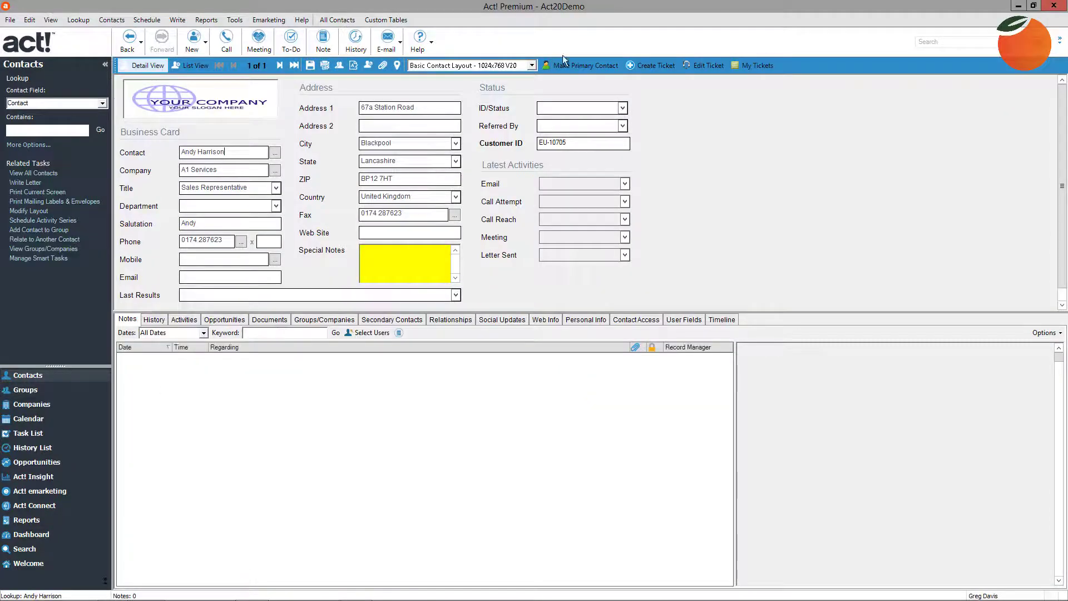
- Set the contact's ID/Status to Contractor;Customer and see them back in the Customers group
click(622, 107)
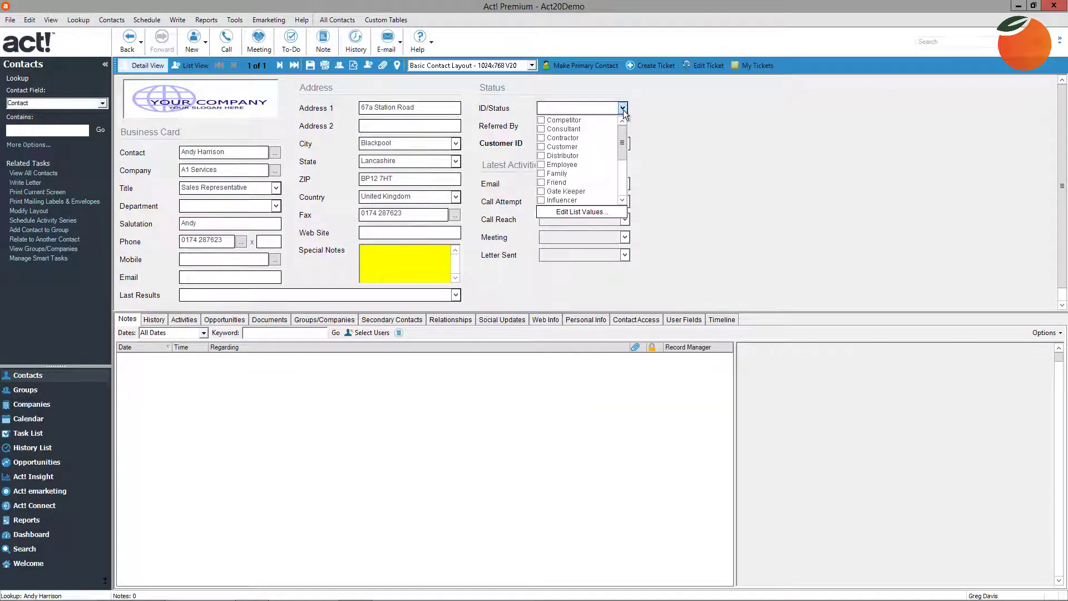
click(542, 147)
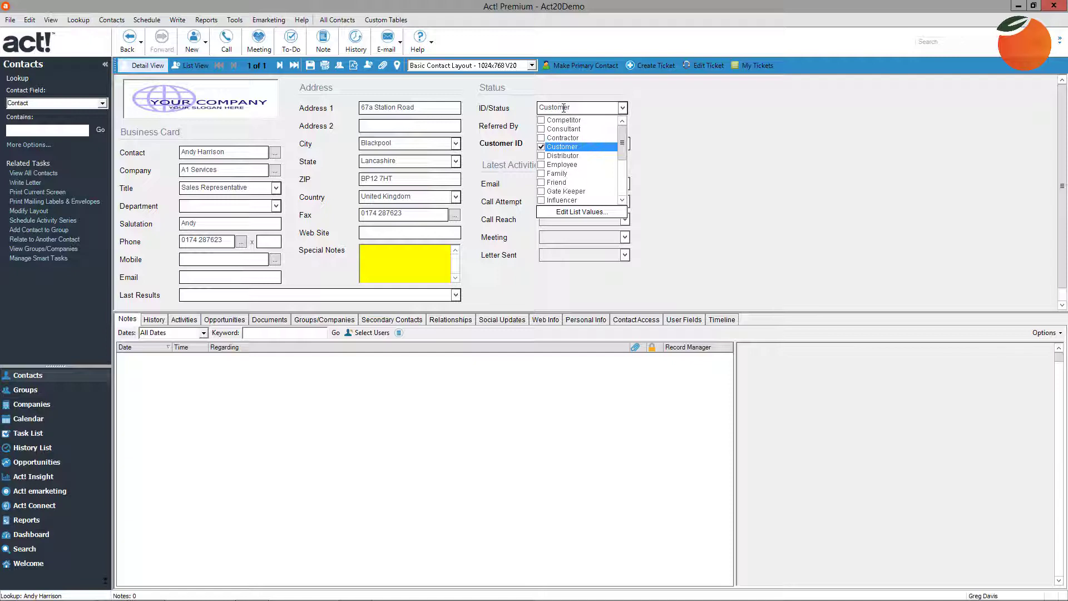
click(541, 138)
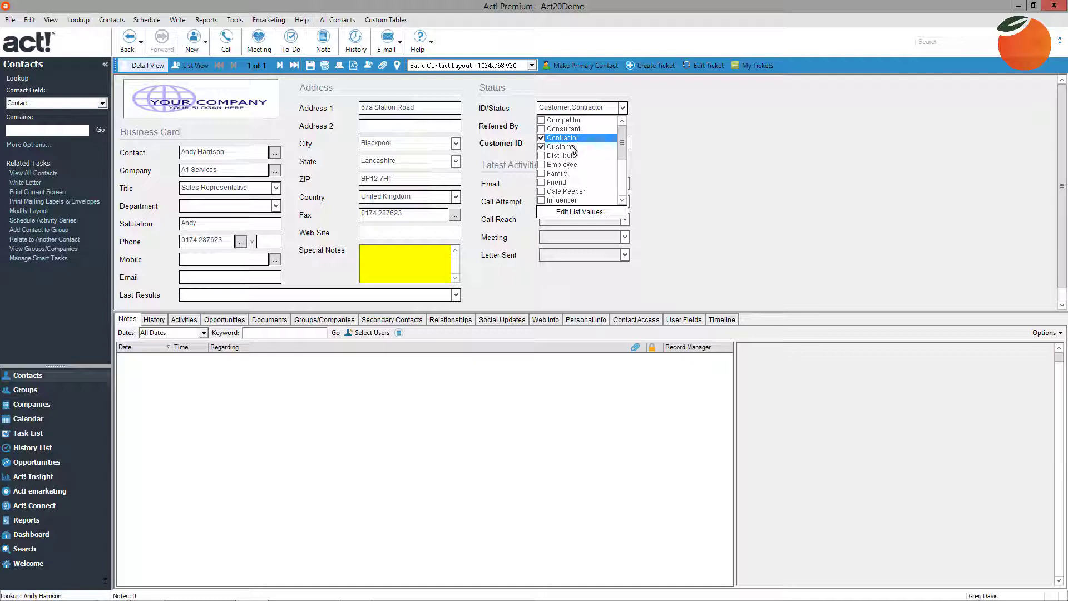
click(493, 111)
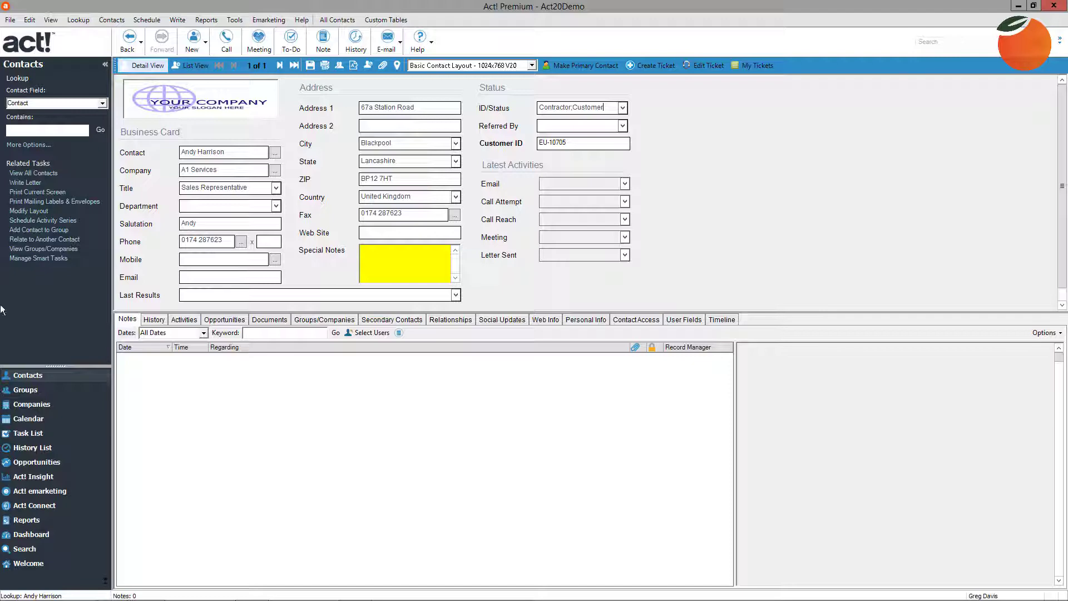
click(23, 390)
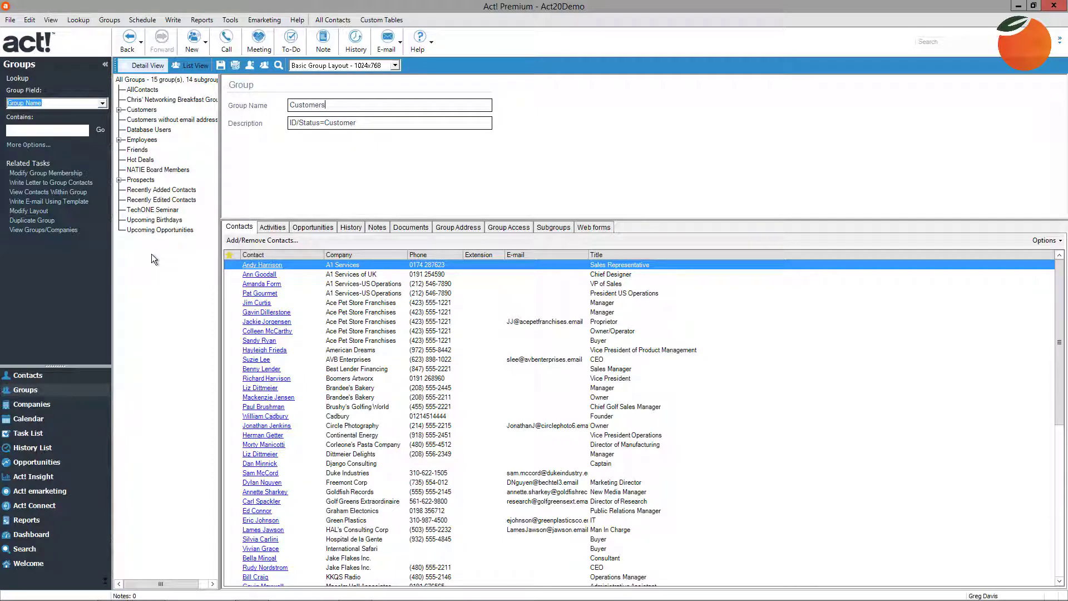
click(267, 242)
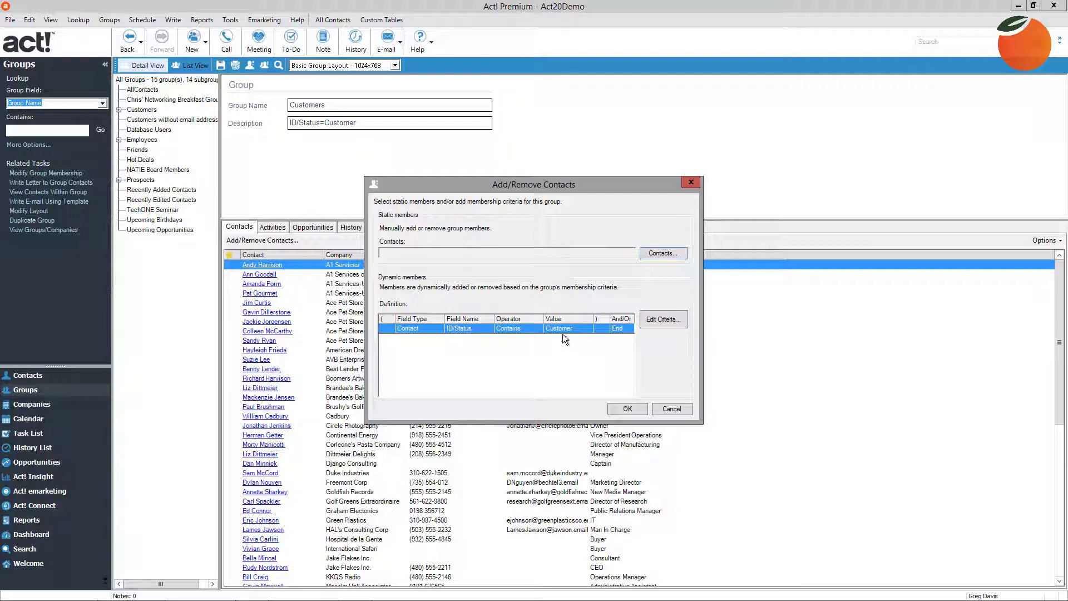
click(672, 409)
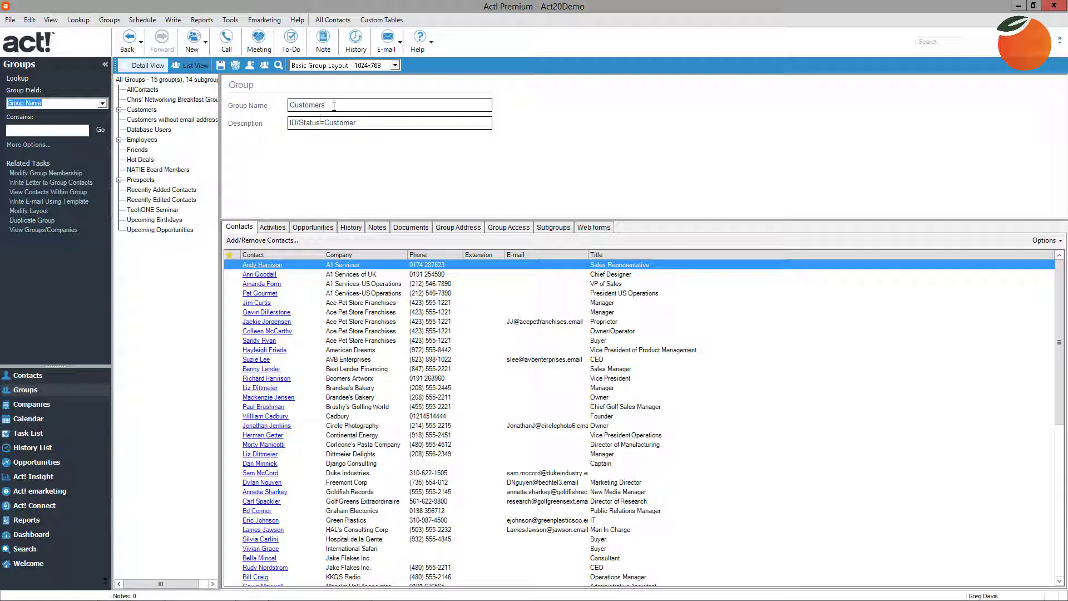
click(305, 104)
drag(359, 124, 266, 125)
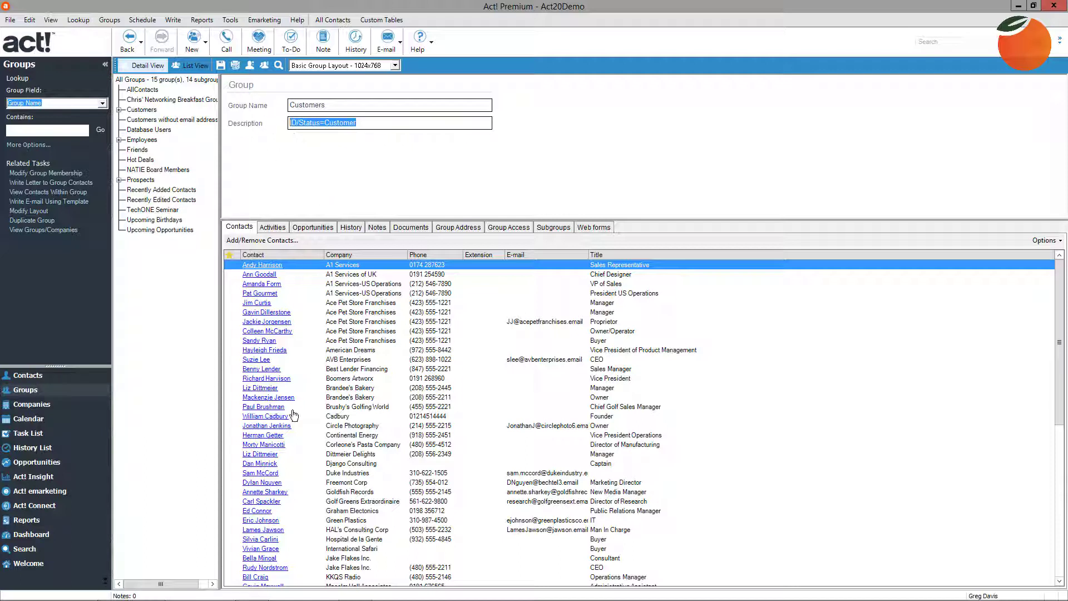
- Open the Ace Pet Store Franchises company record and read its 4/11/2005 note
click(38, 406)
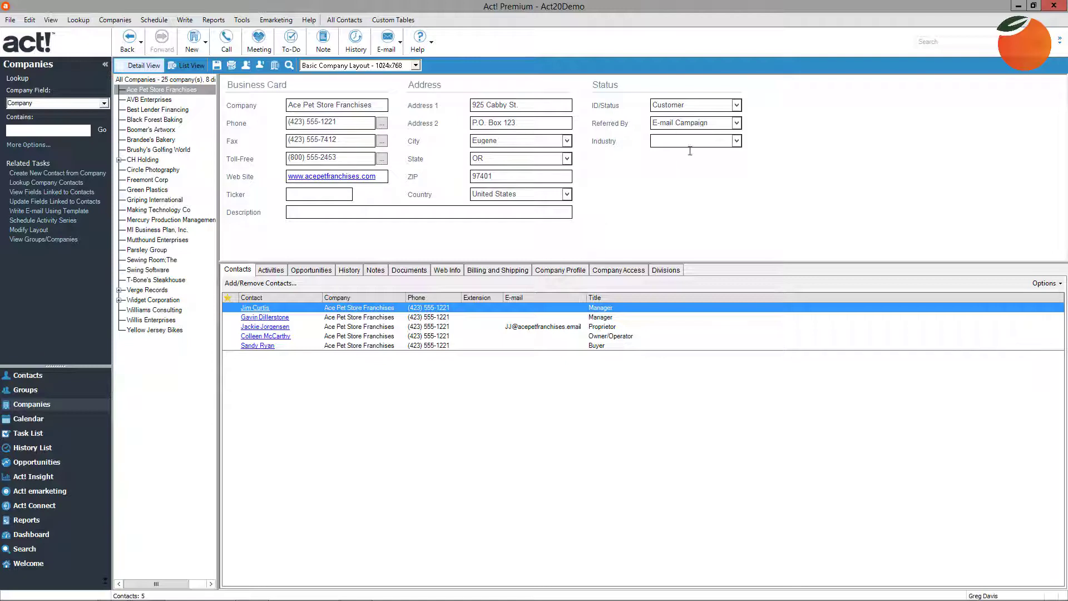
click(657, 107)
click(370, 276)
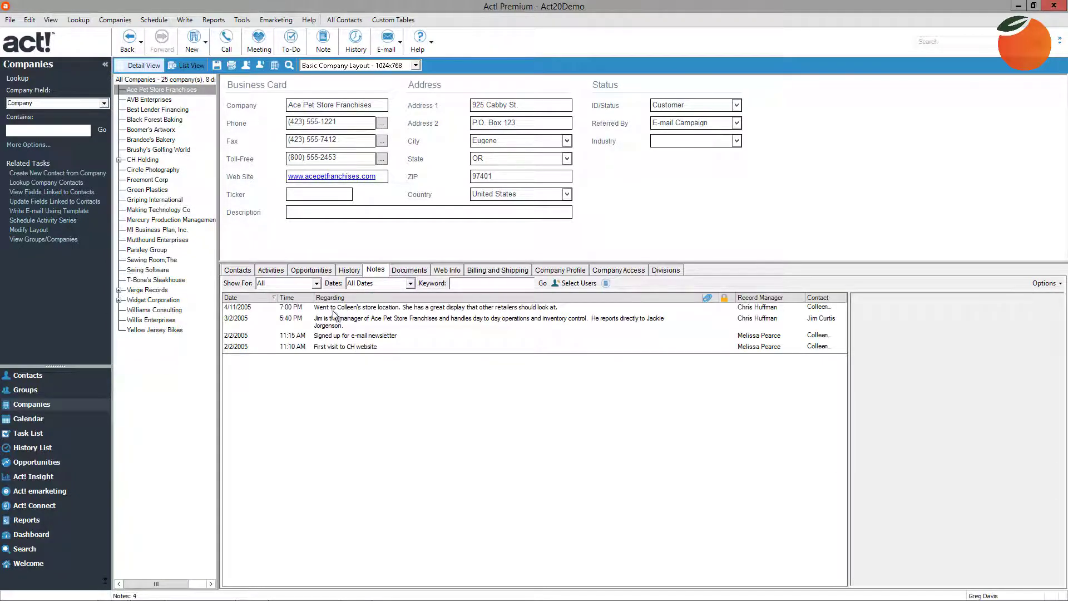
click(333, 309)
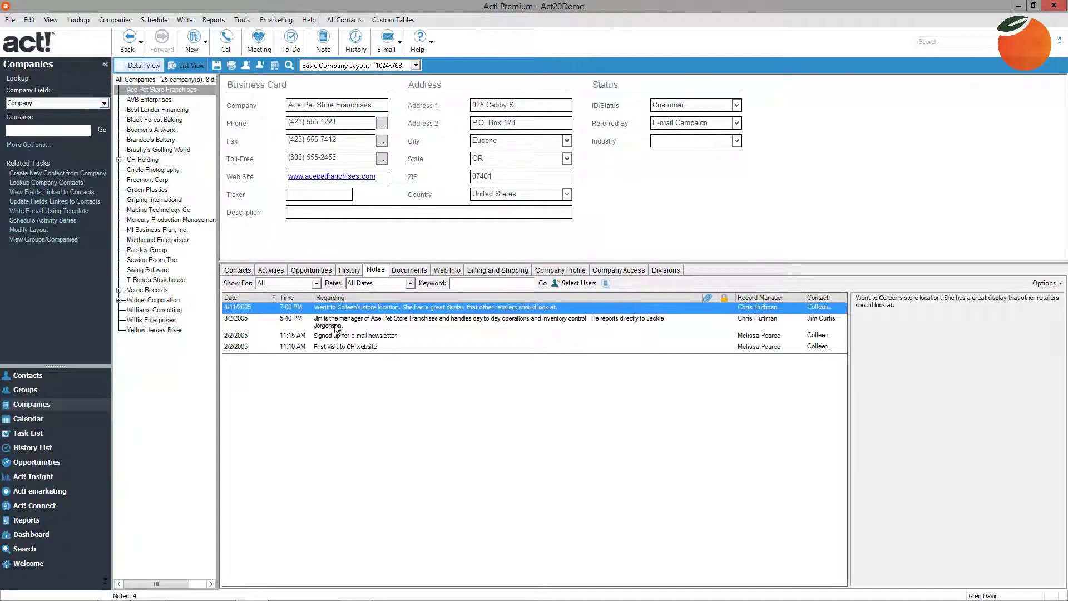
- Browse the company's contacts and opportunities, then open the January 2018 monthly calendar
click(247, 271)
click(310, 269)
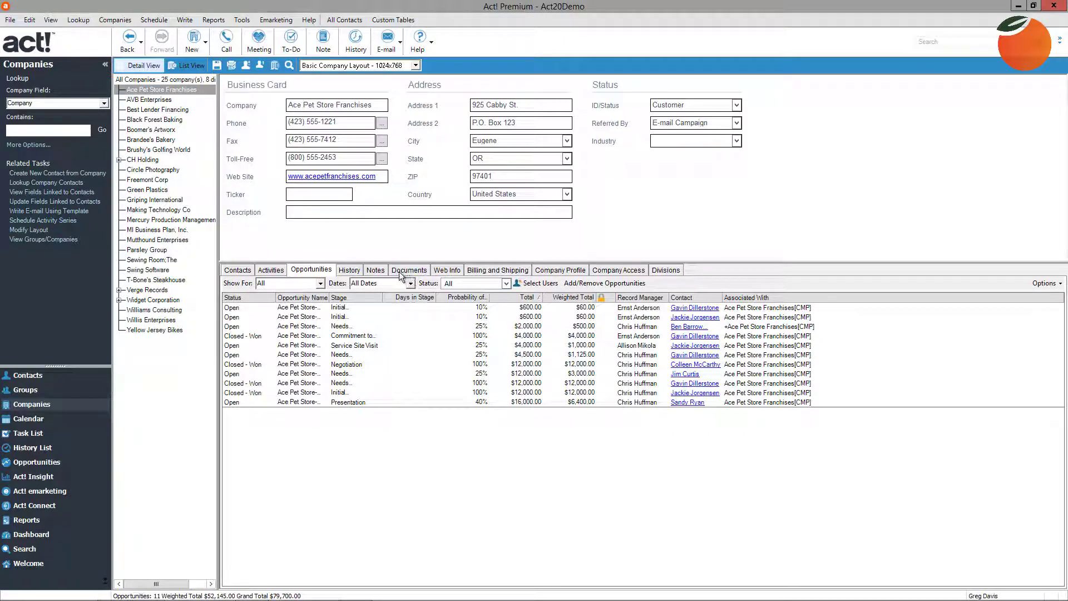
click(235, 271)
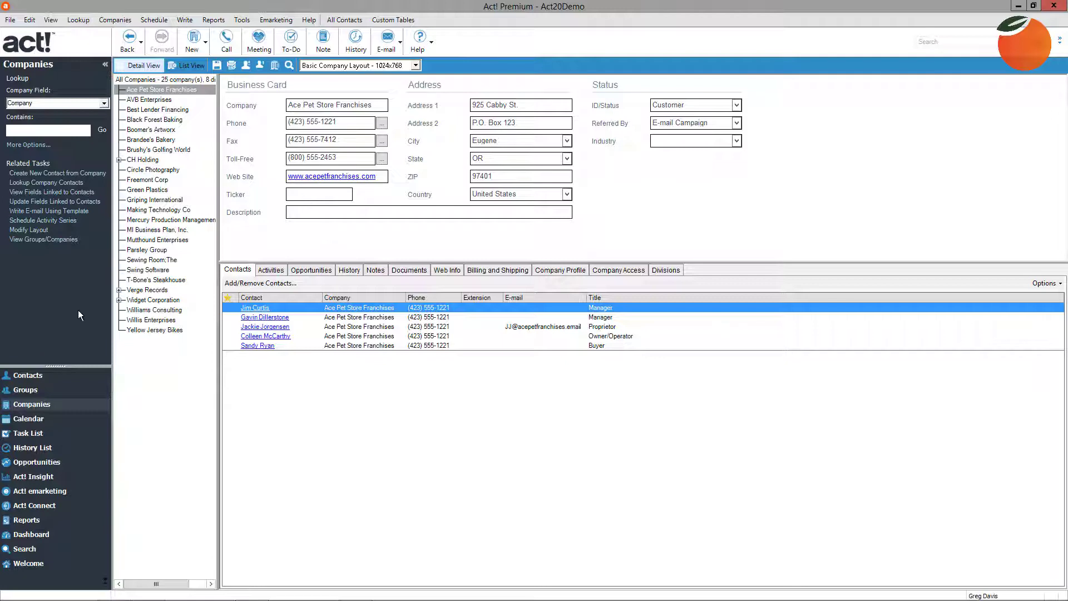
click(29, 420)
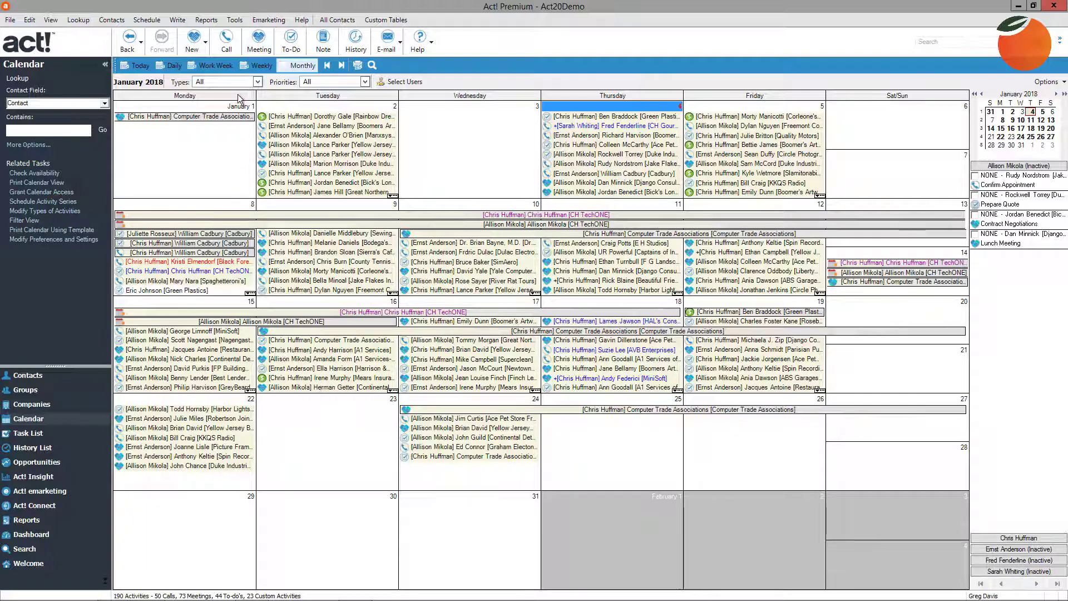
- Switch the calendar from daily back to monthly view, check the Types filter, and bring up Select Users
click(168, 66)
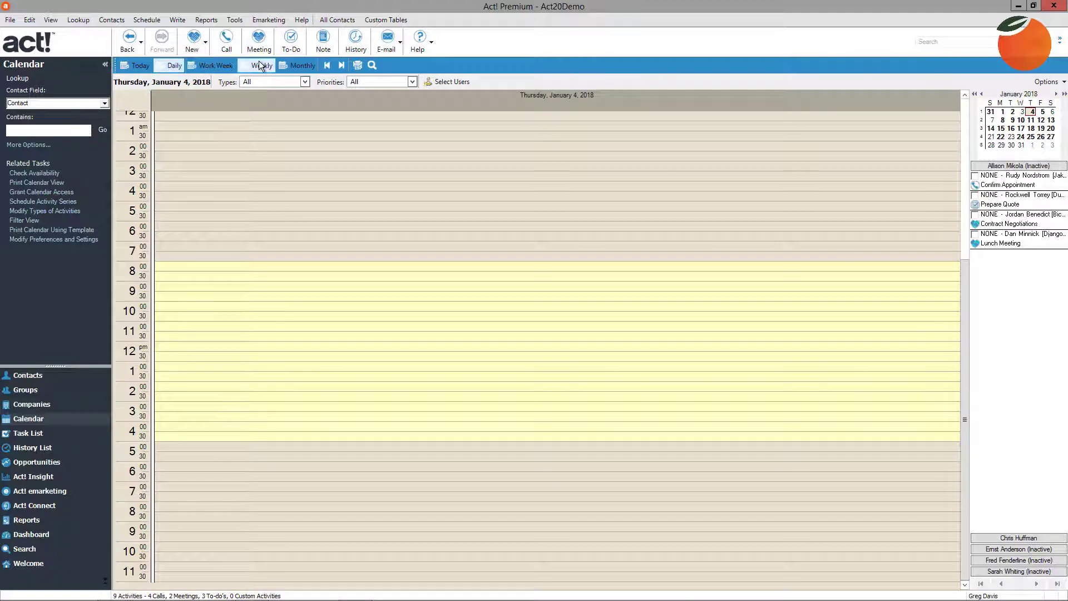
click(299, 62)
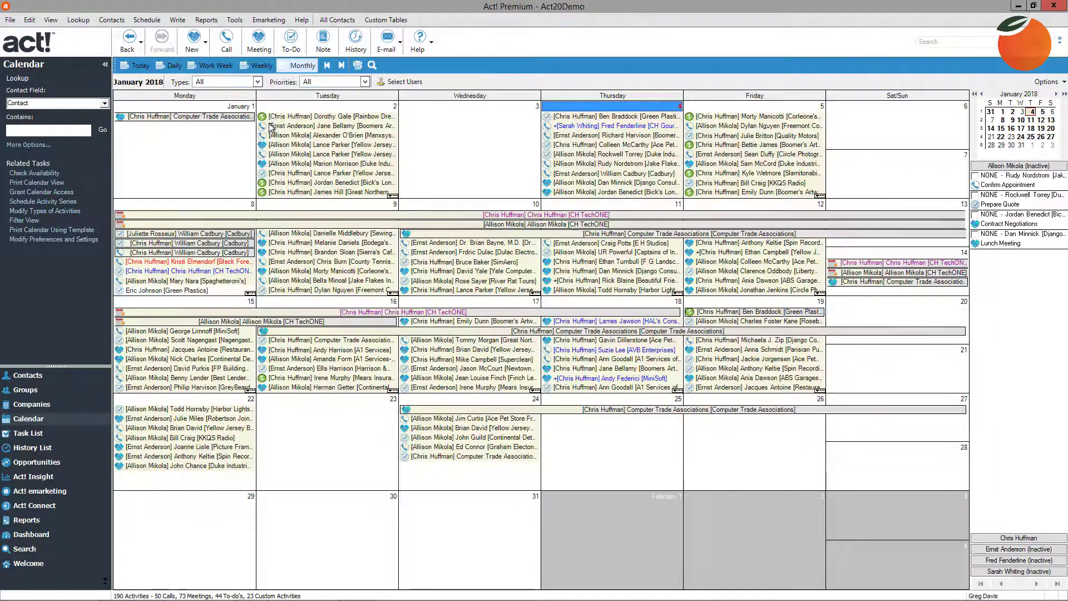
click(258, 82)
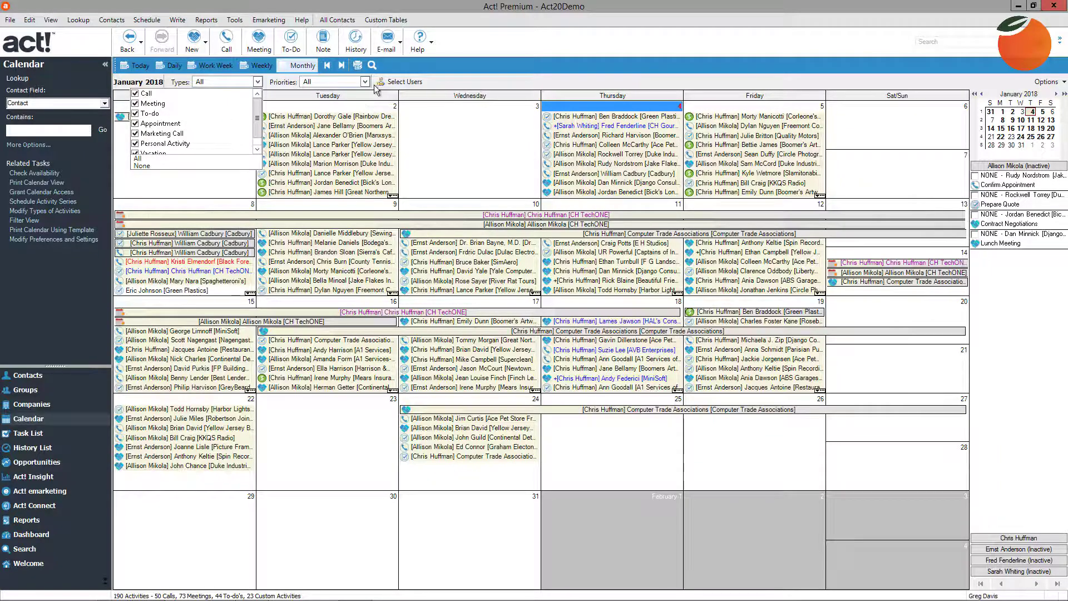
click(440, 84)
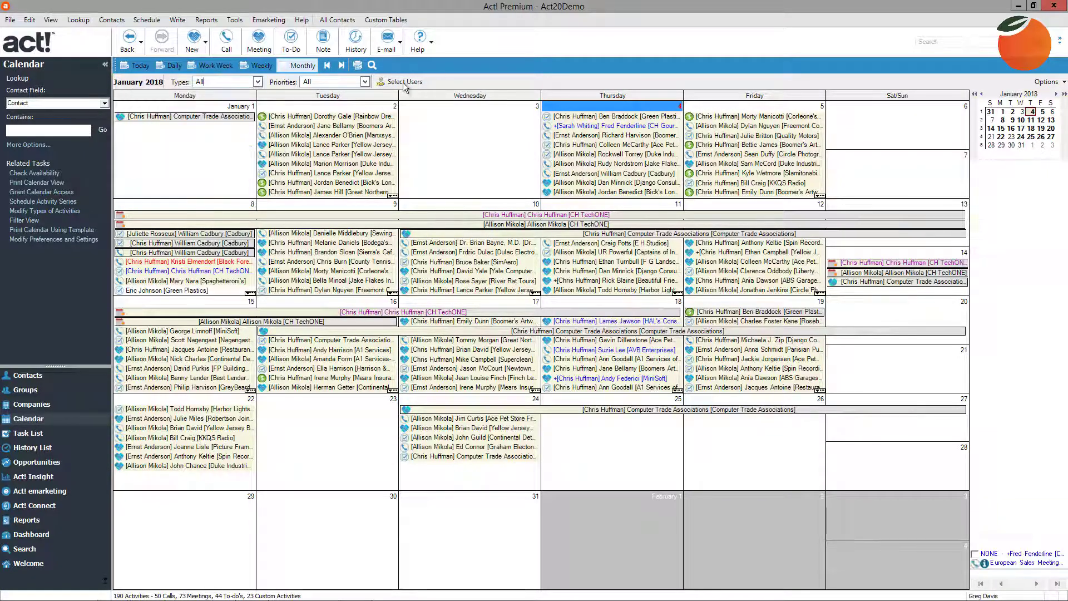
click(405, 82)
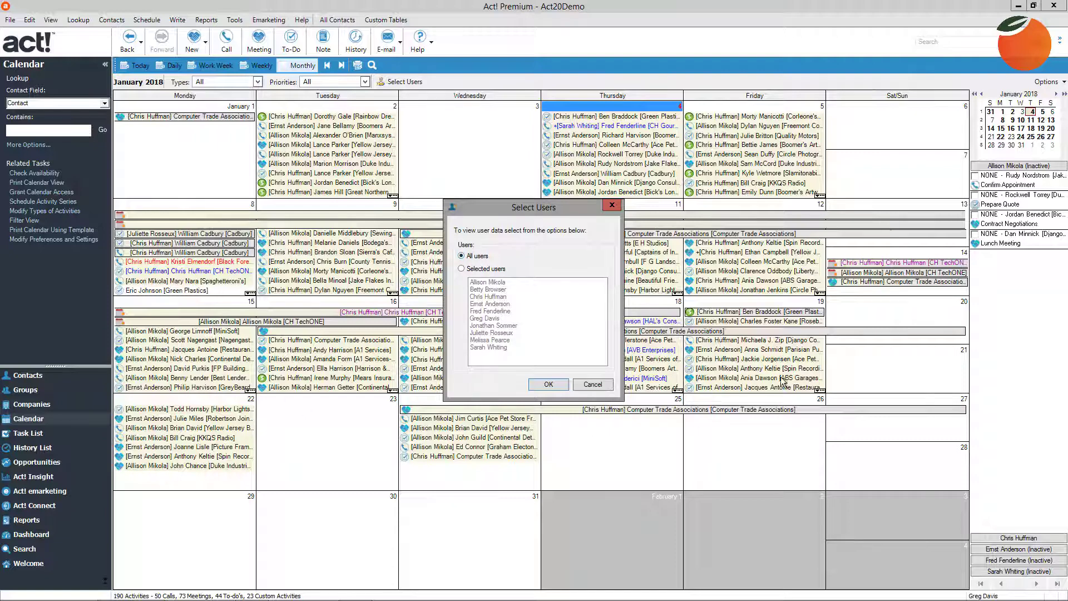
- Limit the calendar to the current user, leaving one Green Plastics to-do on January 8
click(471, 270)
click(486, 326)
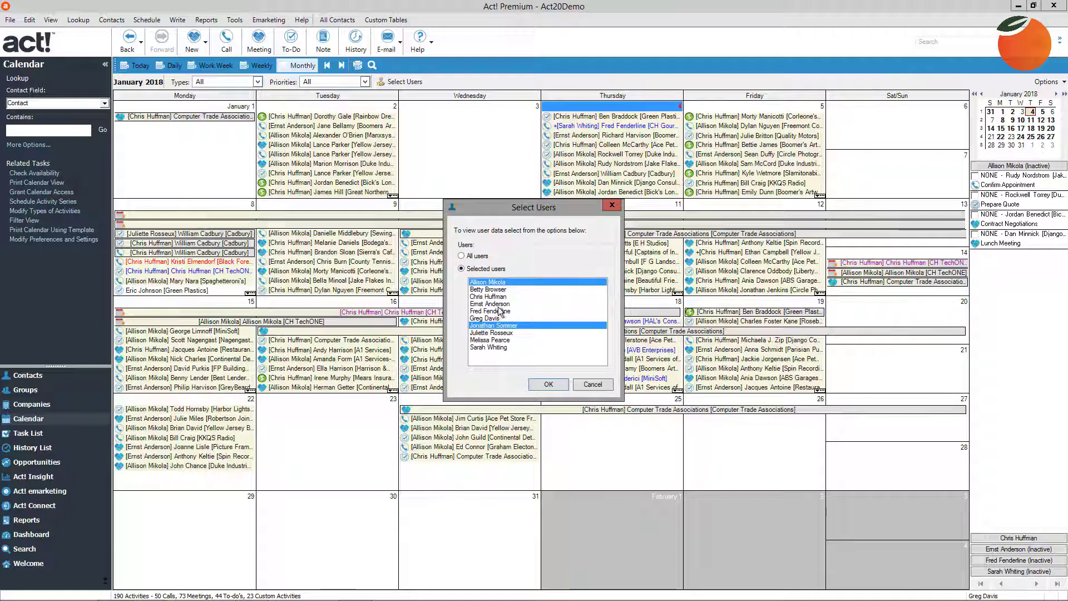
click(487, 282)
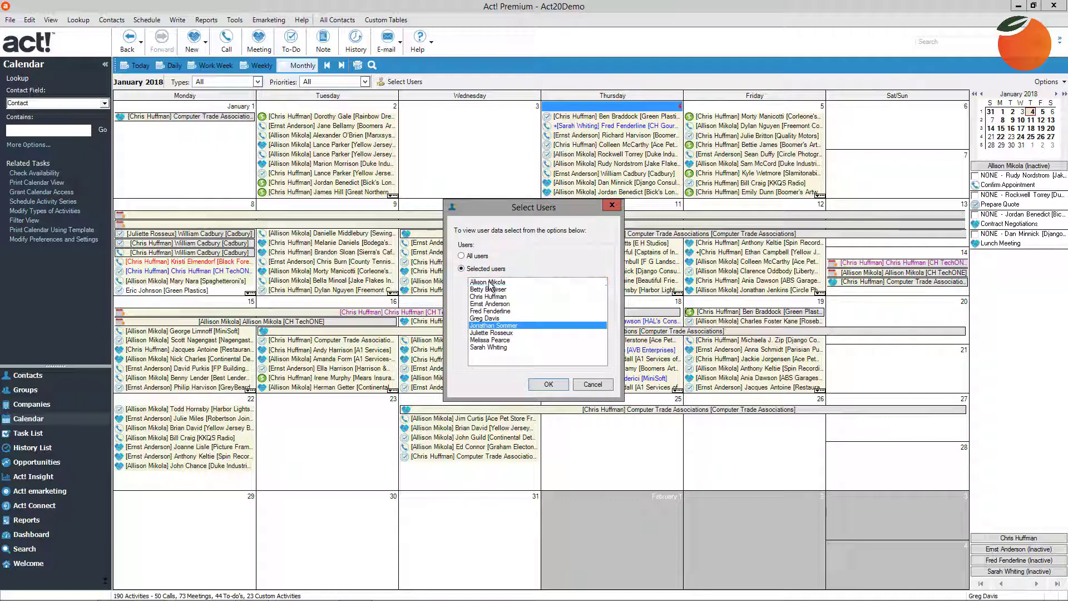
click(485, 319)
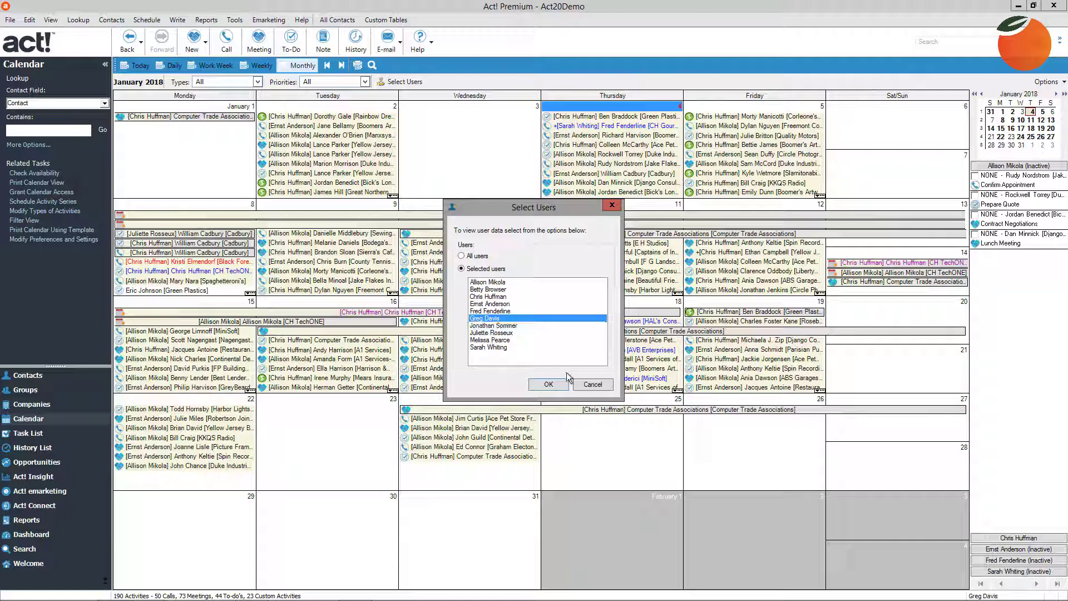
click(549, 386)
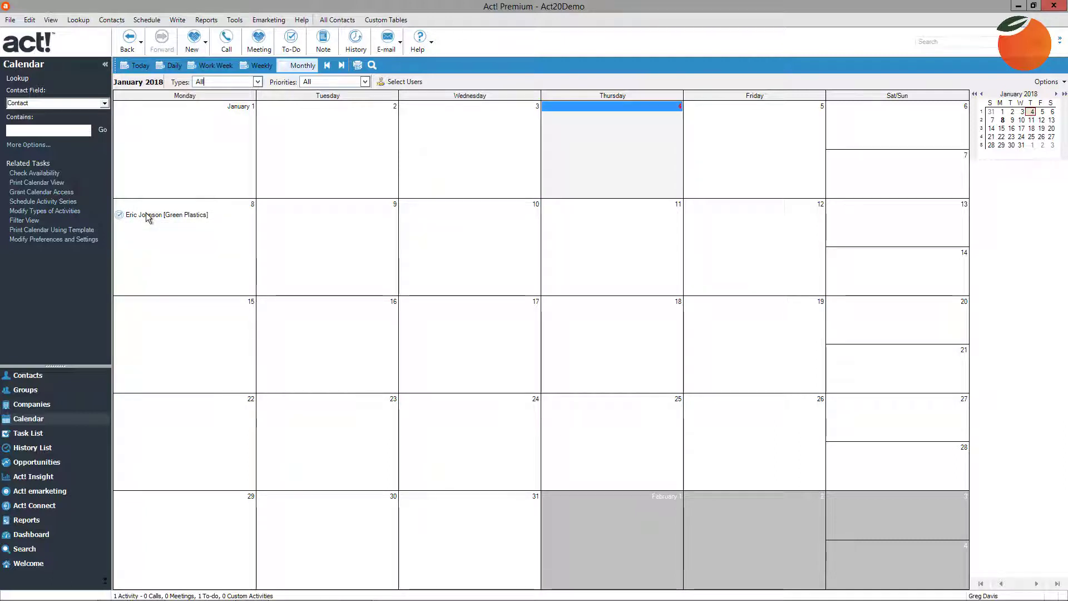
mouse_move(144, 221)
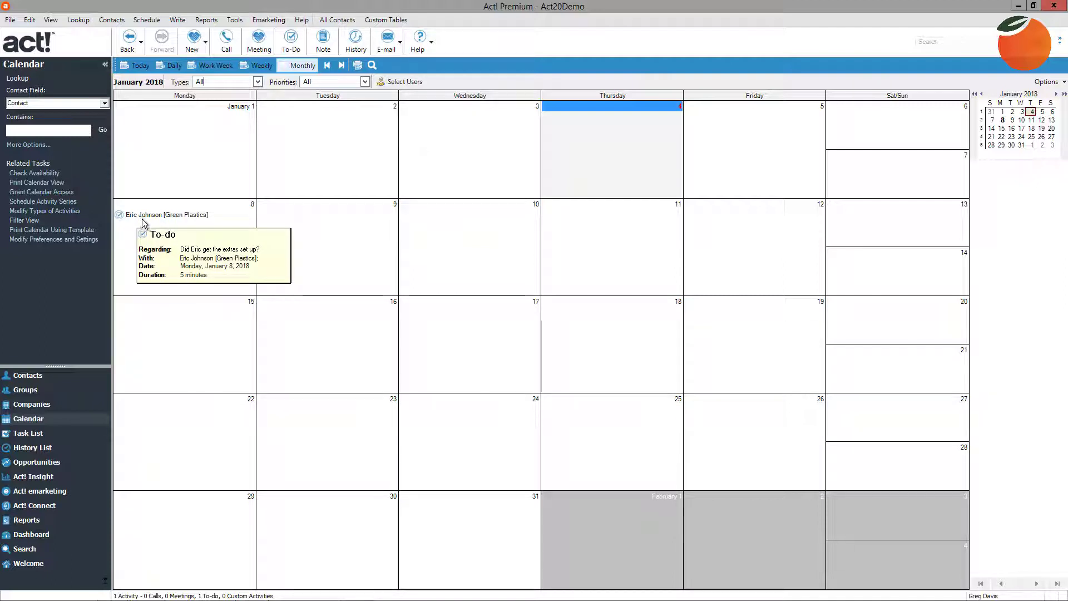
double_click(144, 219)
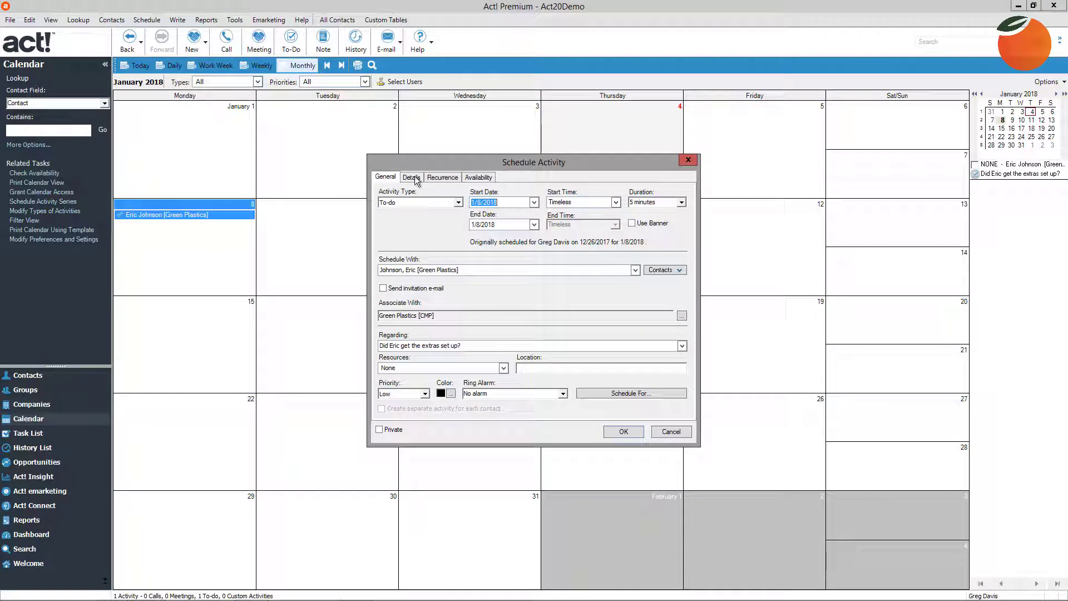
click(412, 178)
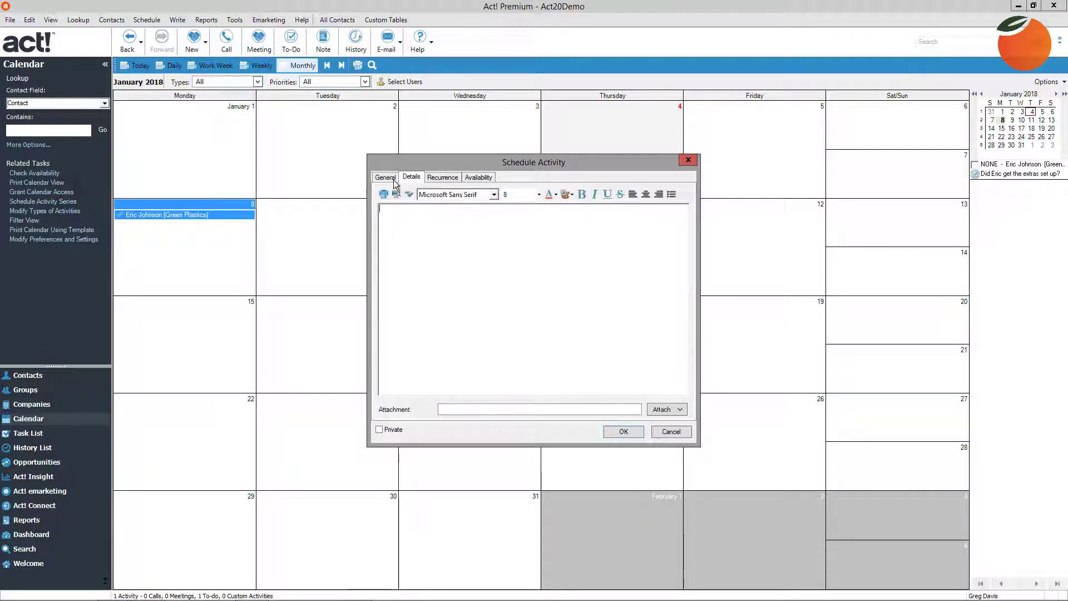
click(386, 177)
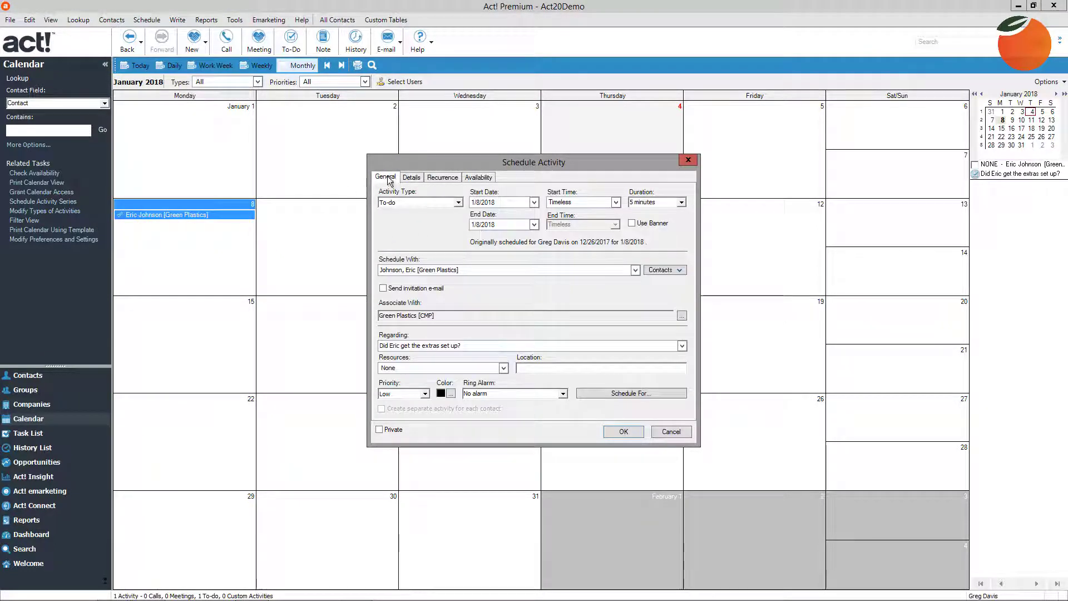
click(670, 431)
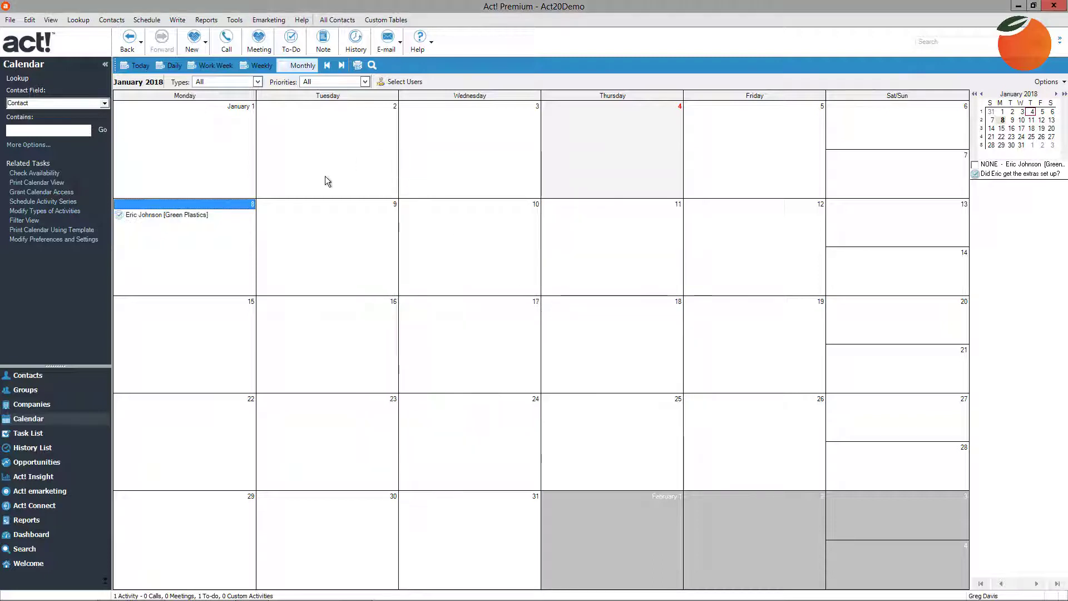
- Switch Select Users to All users so the calendar shows all 190 activities again
right_click(315, 220)
mouse_move(357, 228)
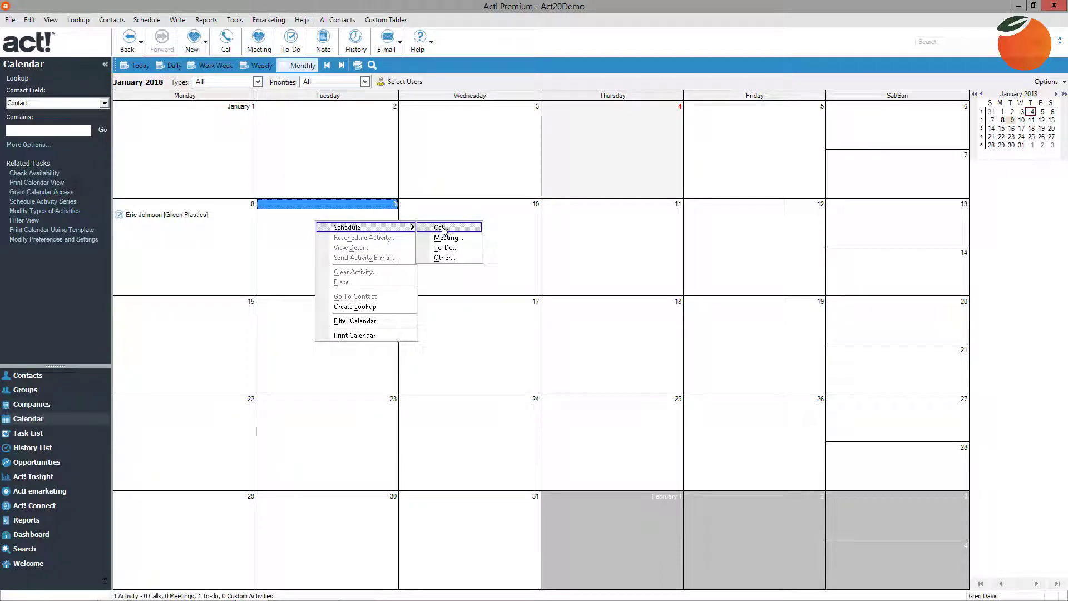
click(402, 84)
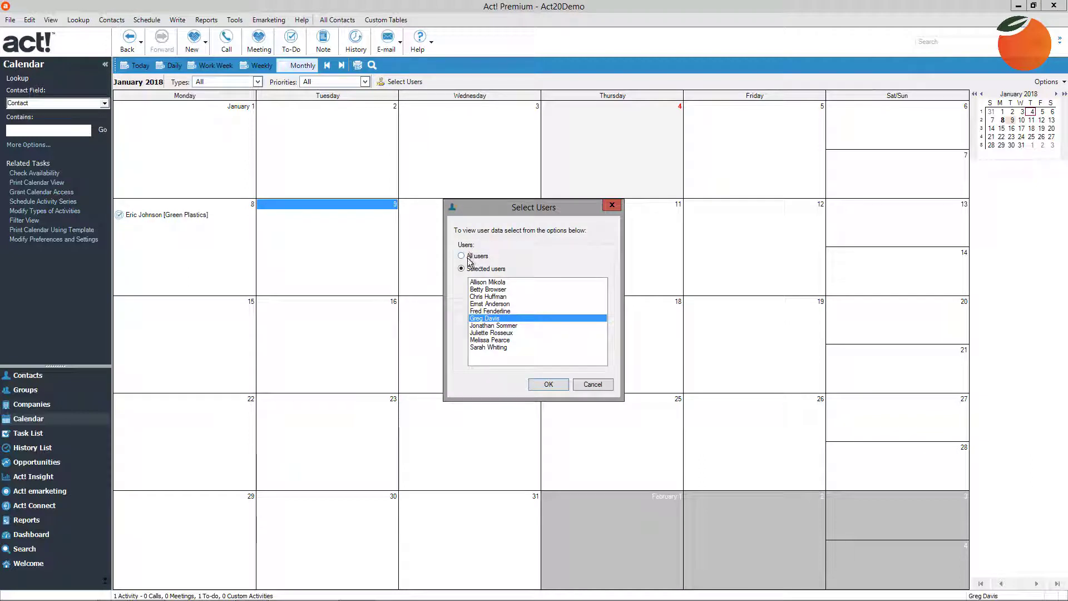
click(468, 258)
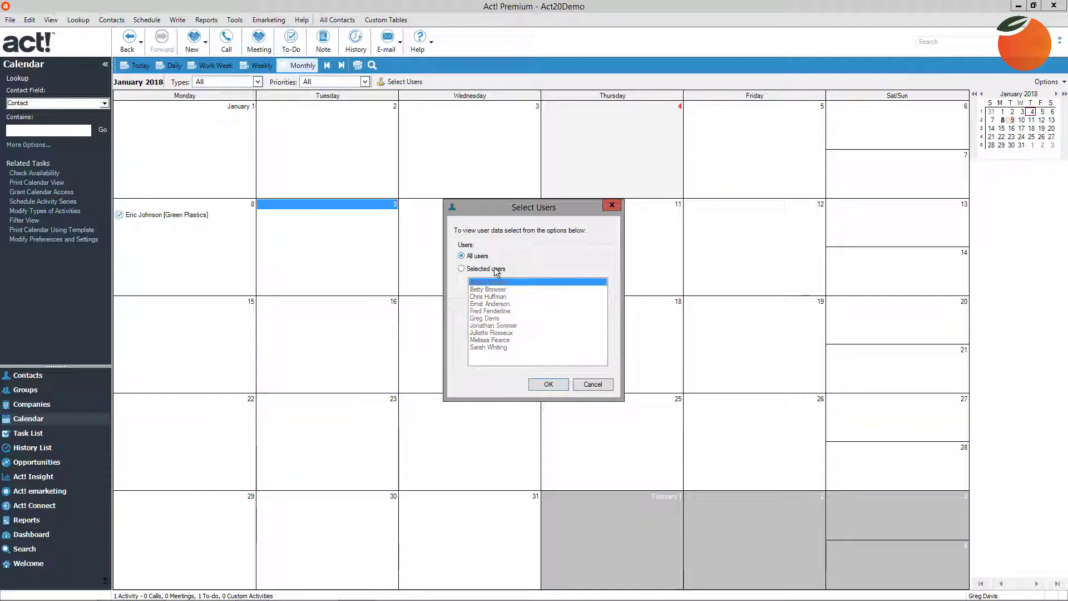
click(549, 385)
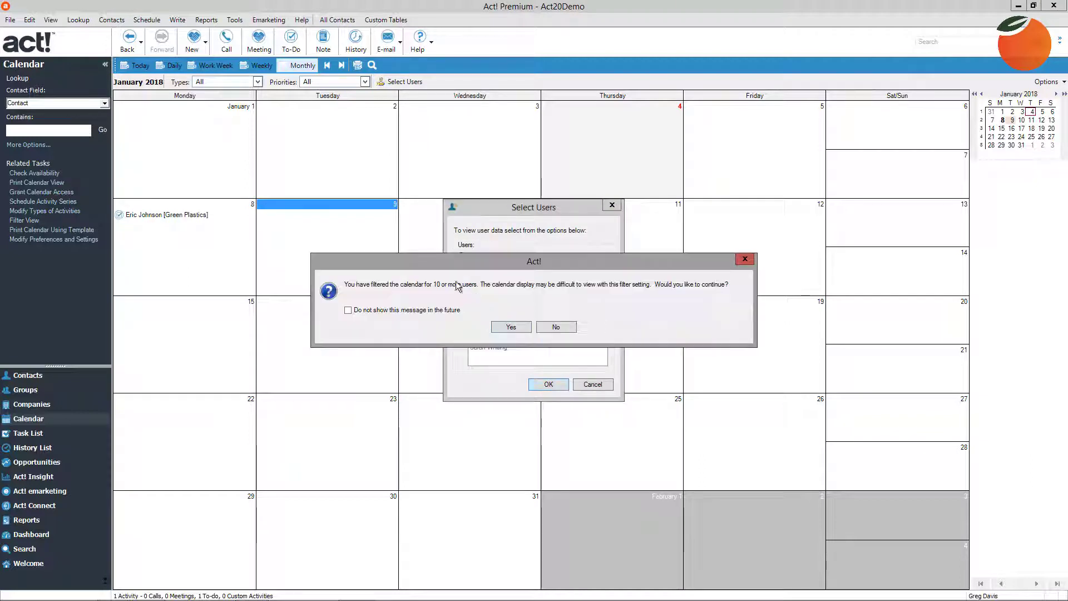
click(509, 328)
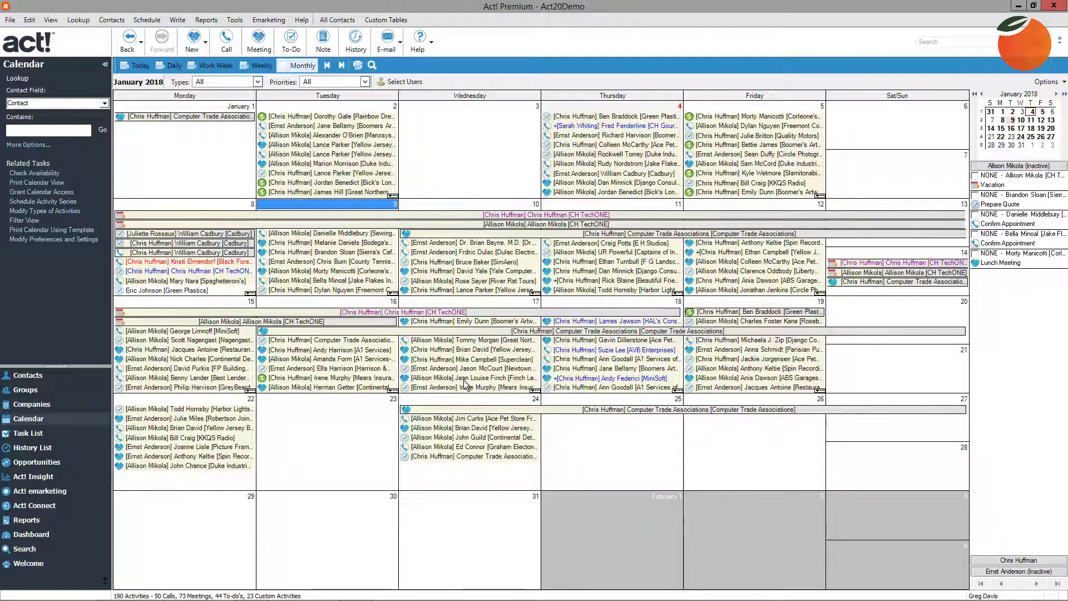
- Open the Task List showing tasks for all users
click(28, 434)
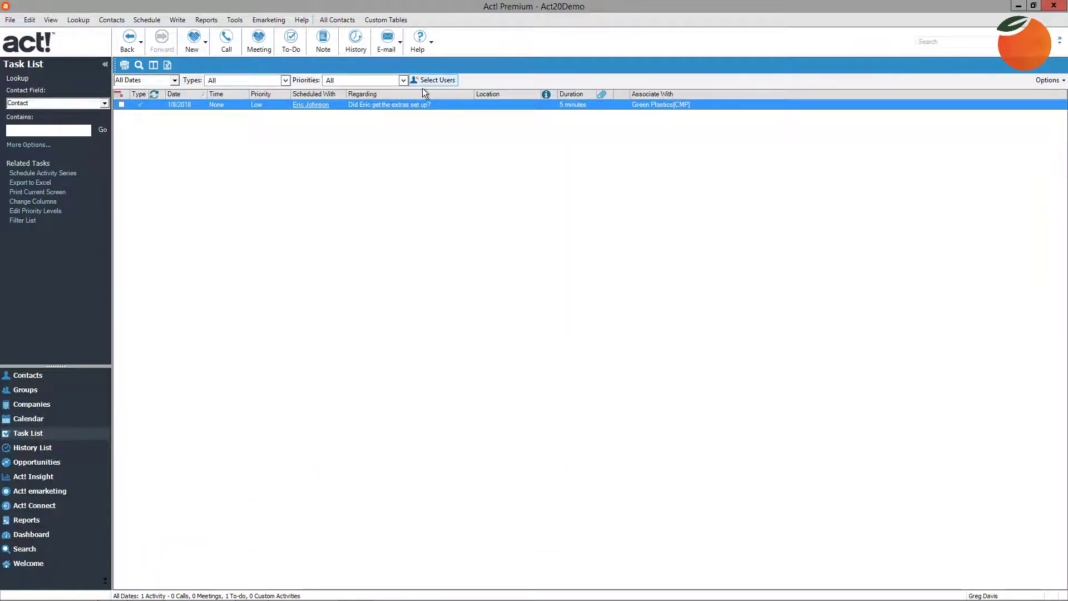
click(417, 80)
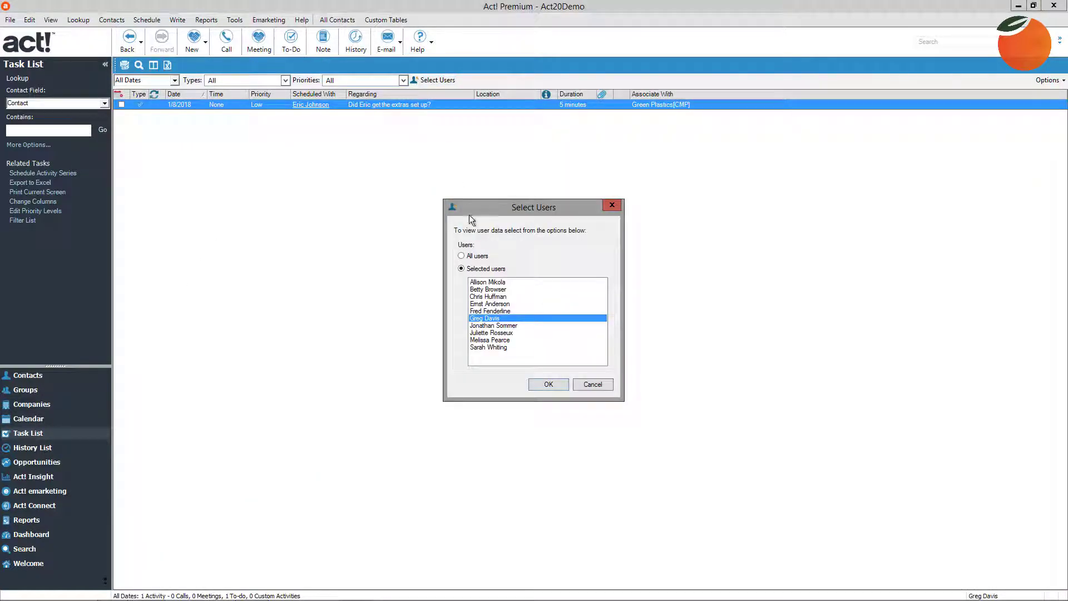
click(462, 257)
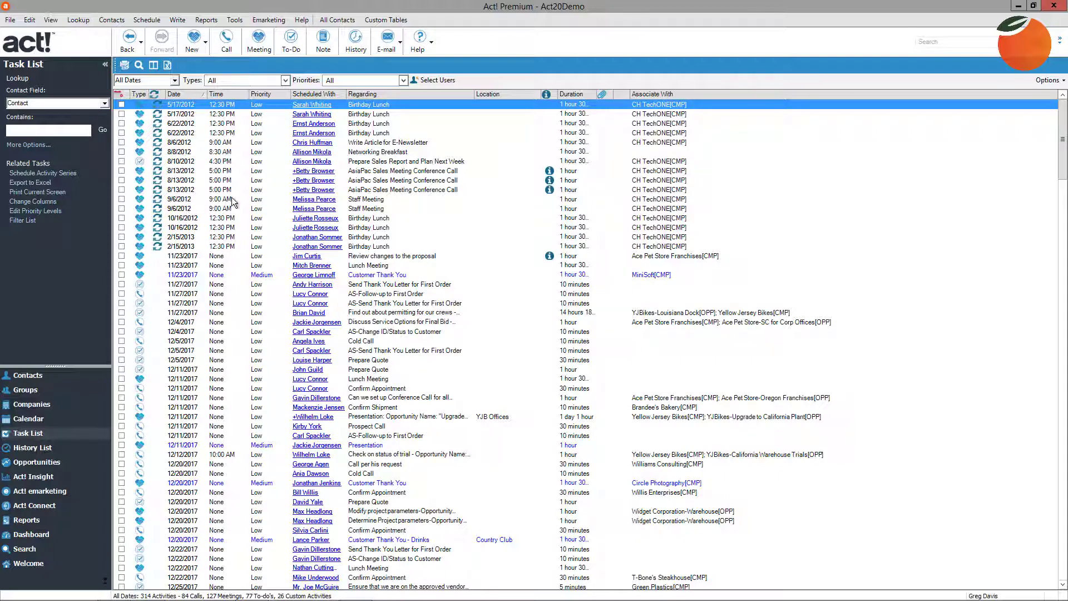
- Filter the task list to the current user only and sort it by date
click(441, 82)
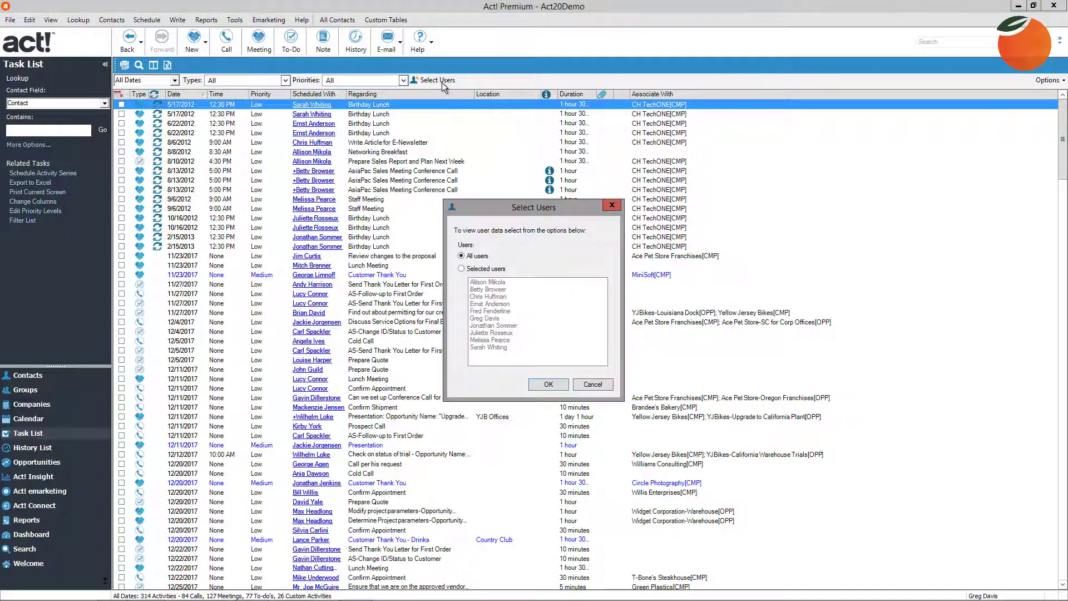
click(486, 269)
click(490, 319)
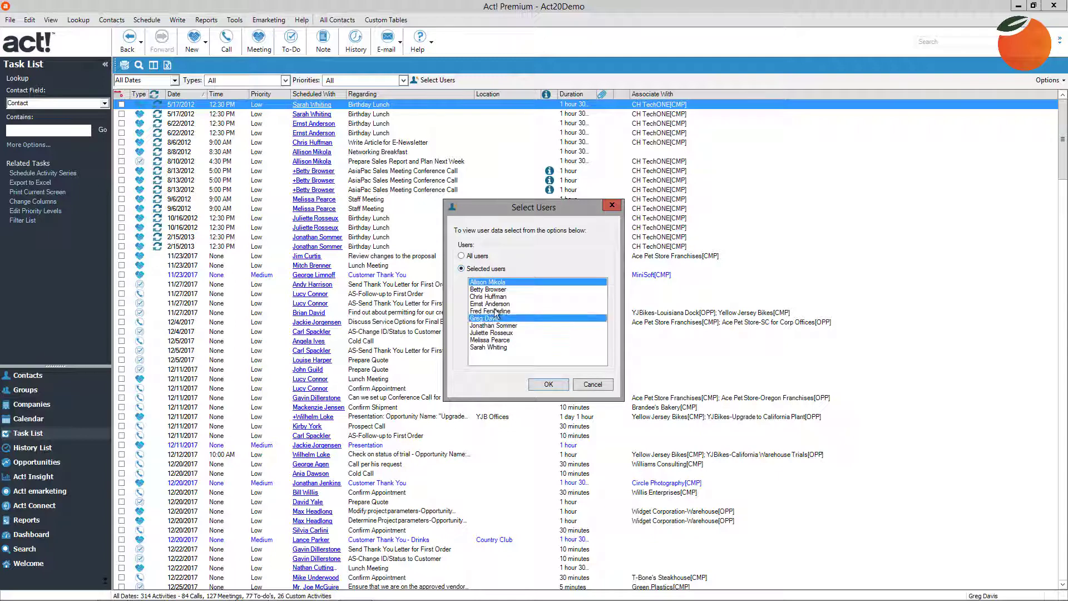
click(503, 282)
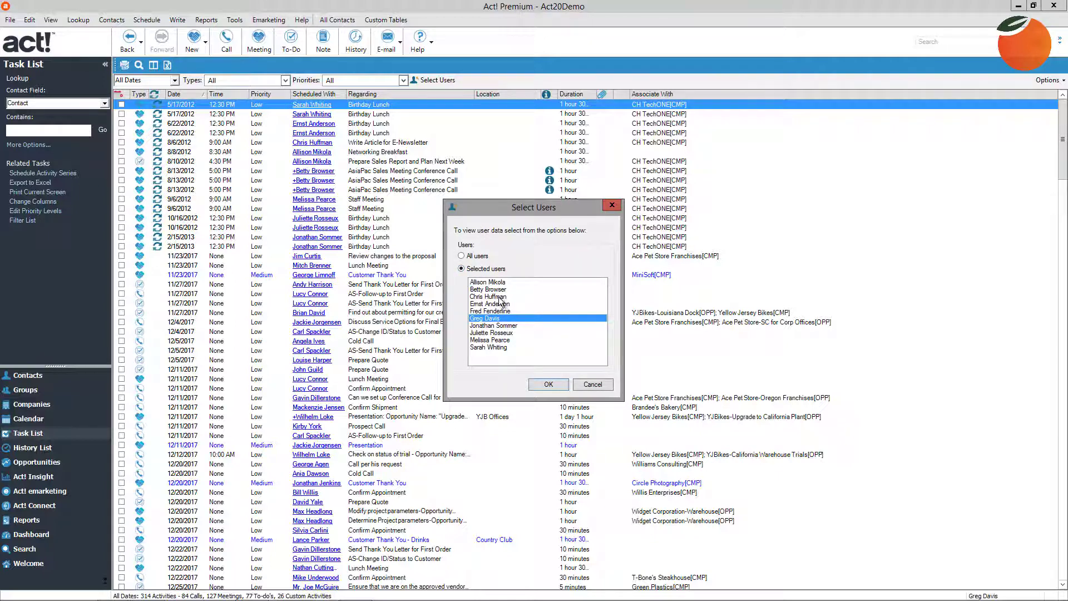
click(501, 297)
click(496, 340)
click(496, 340)
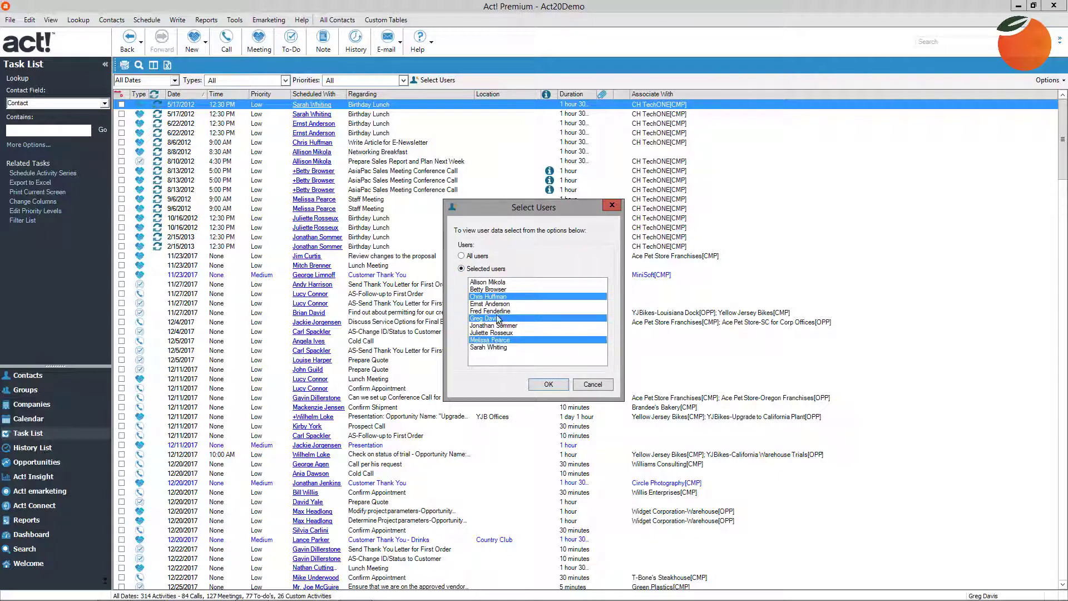
click(497, 299)
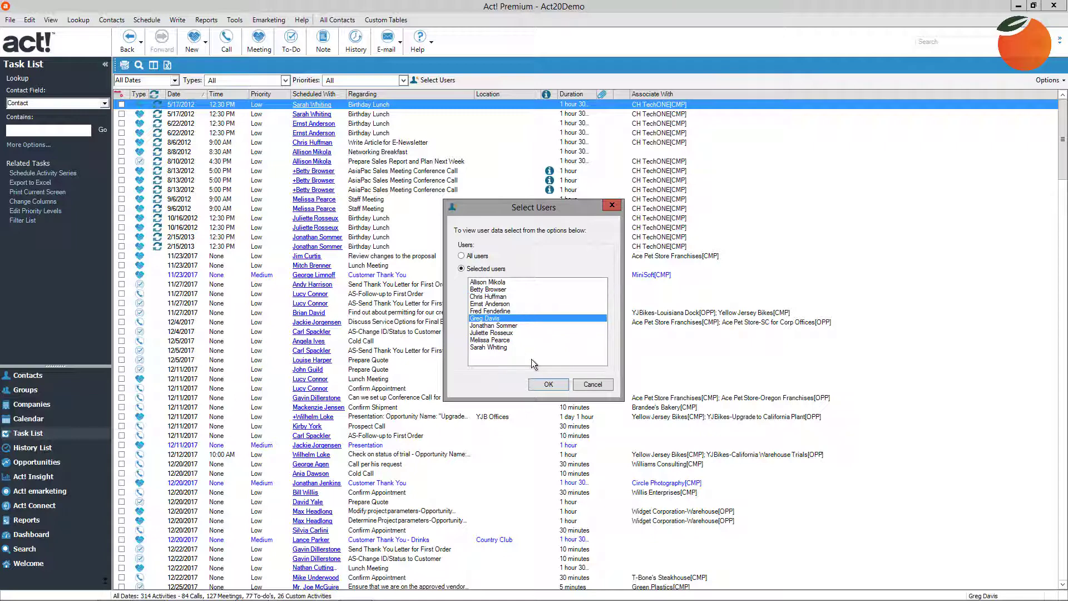
click(549, 385)
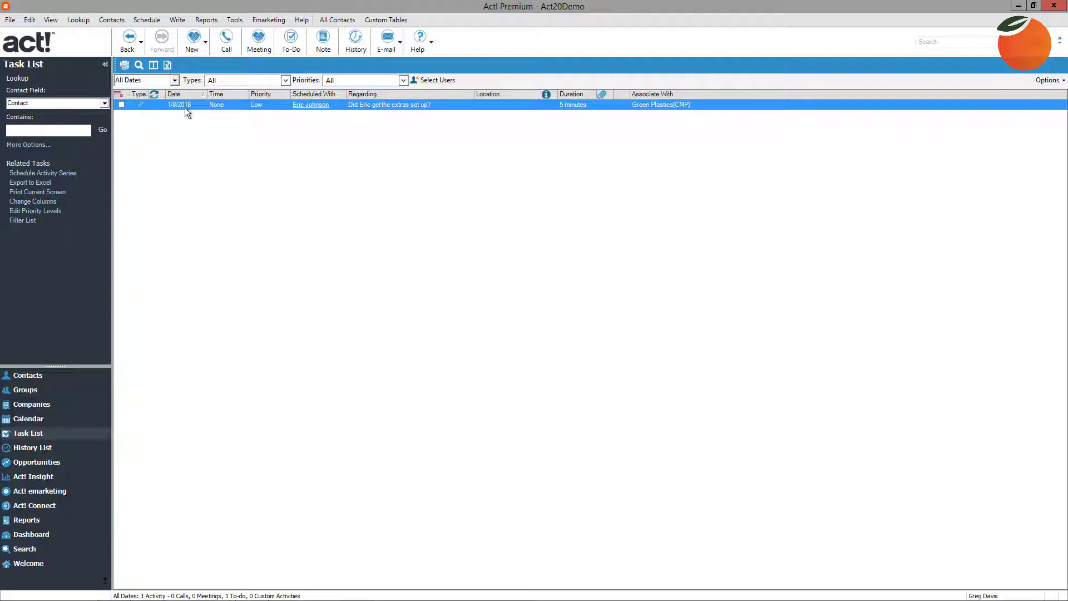
click(198, 97)
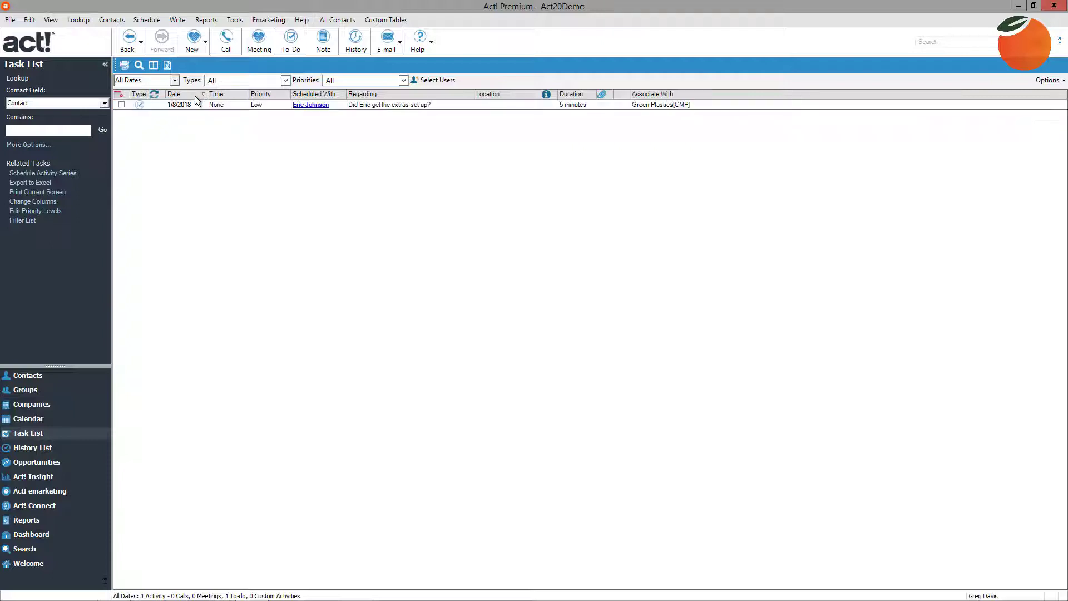
- Open the to-do's Green Plastics contact and select the 1/8/2018 to-do in its activities
click(313, 105)
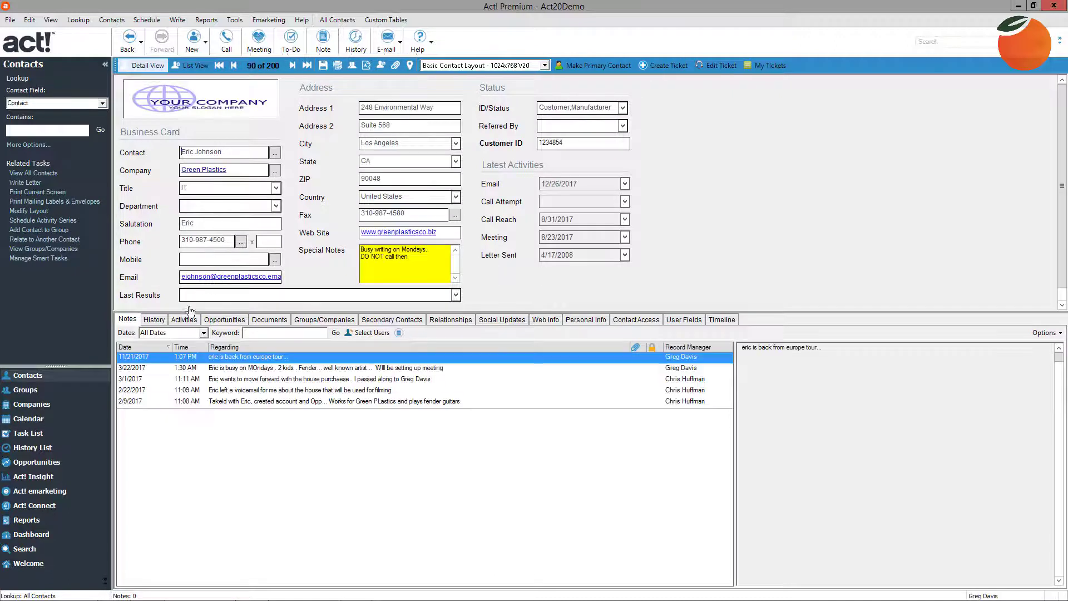
click(184, 320)
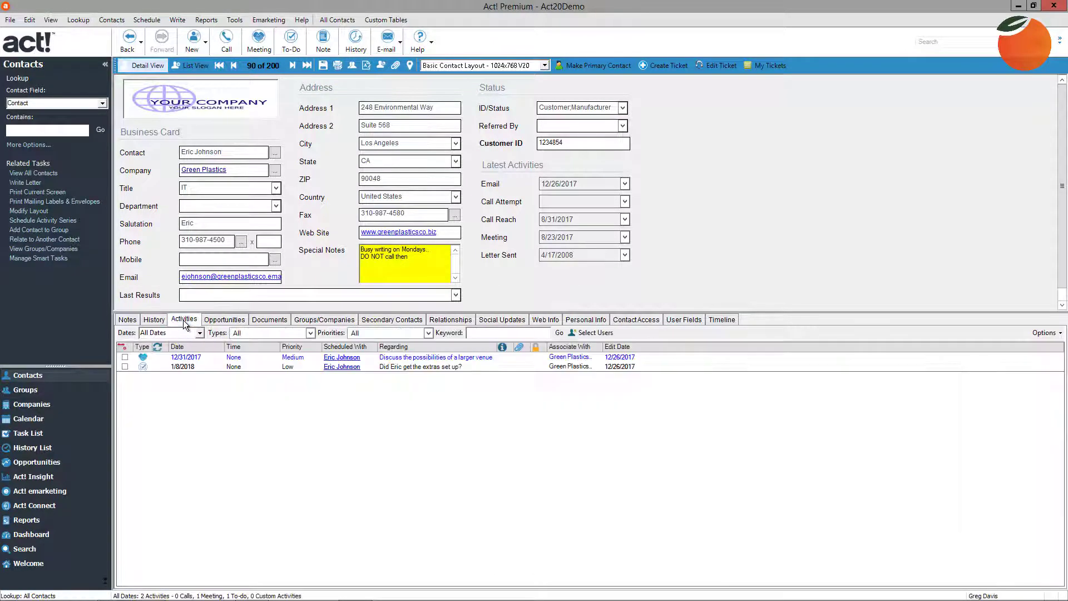
click(179, 366)
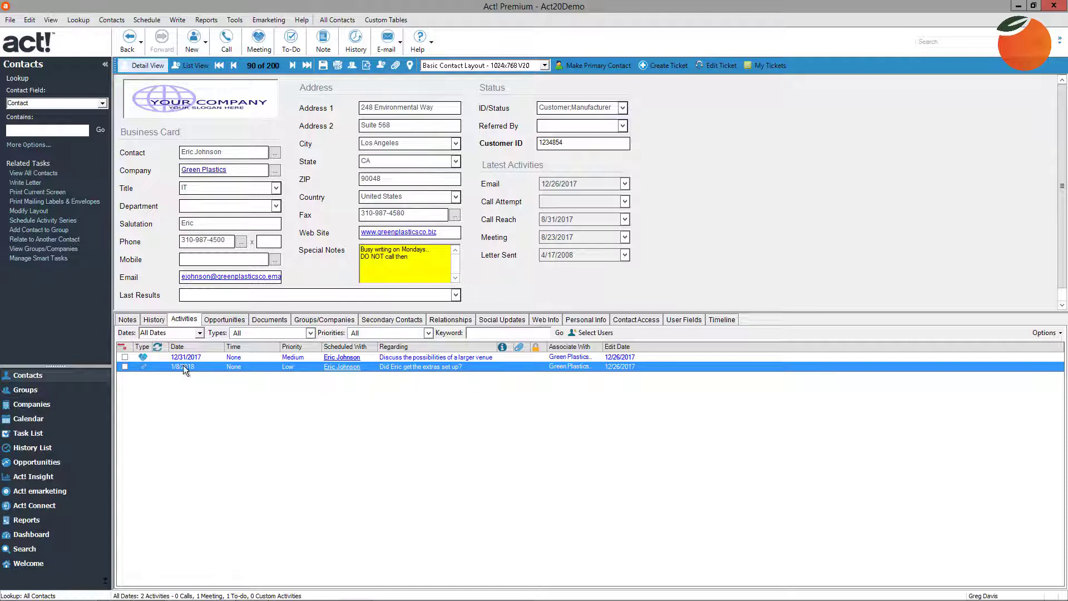
- Clear the 1/8/2018 to-do as done, noting in Details that the extras were hired
click(125, 365)
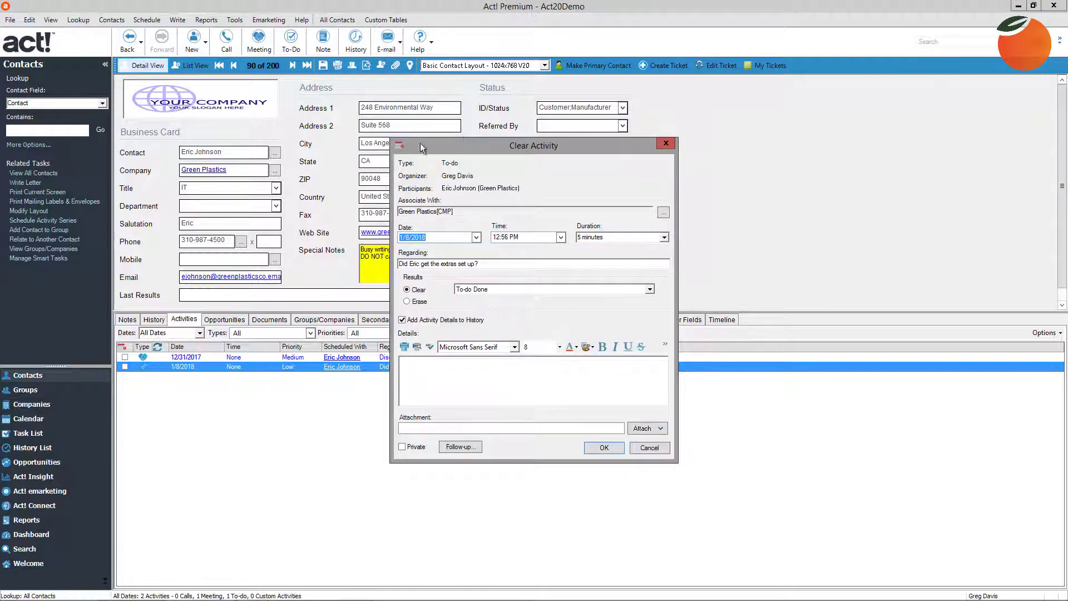
click(476, 363)
text(Talked to eric......)
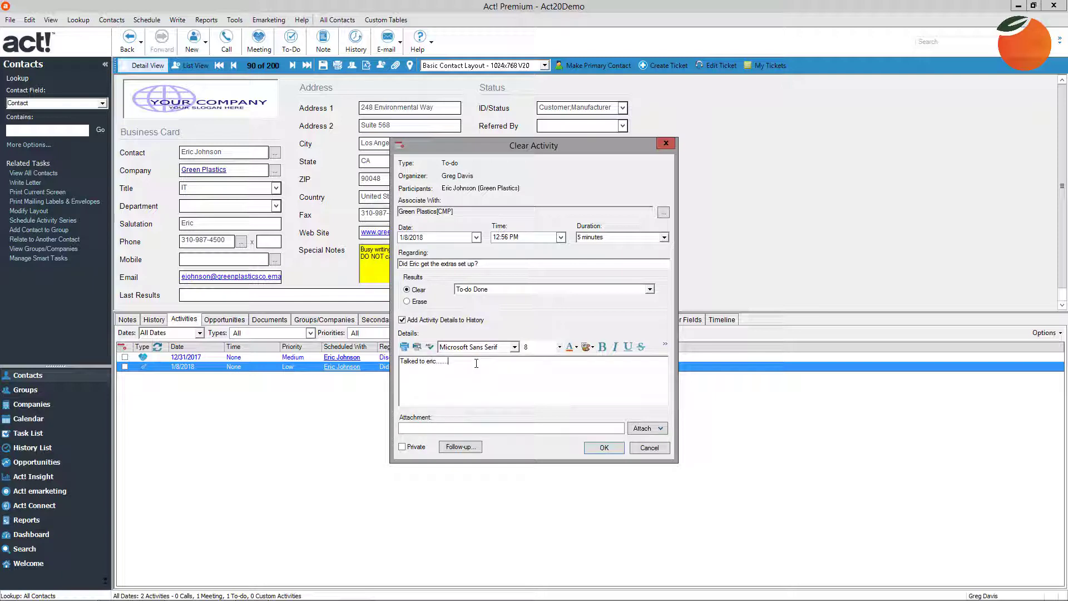
text( he has hired the extras...)
click(603, 445)
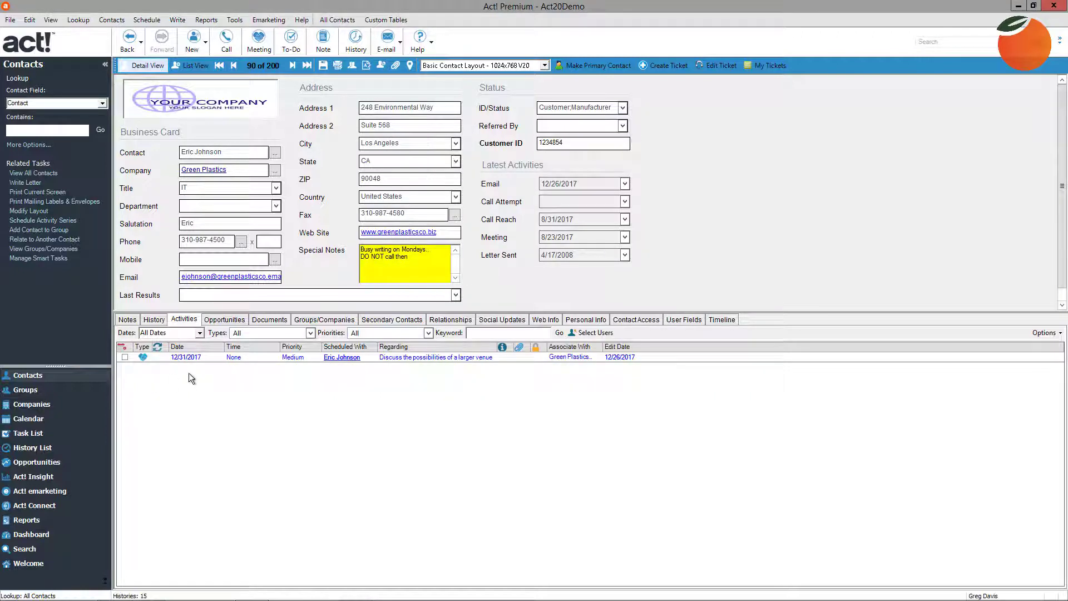
- Review the To-do Done entry in the contact's History, then return to the now-empty Task List
click(161, 319)
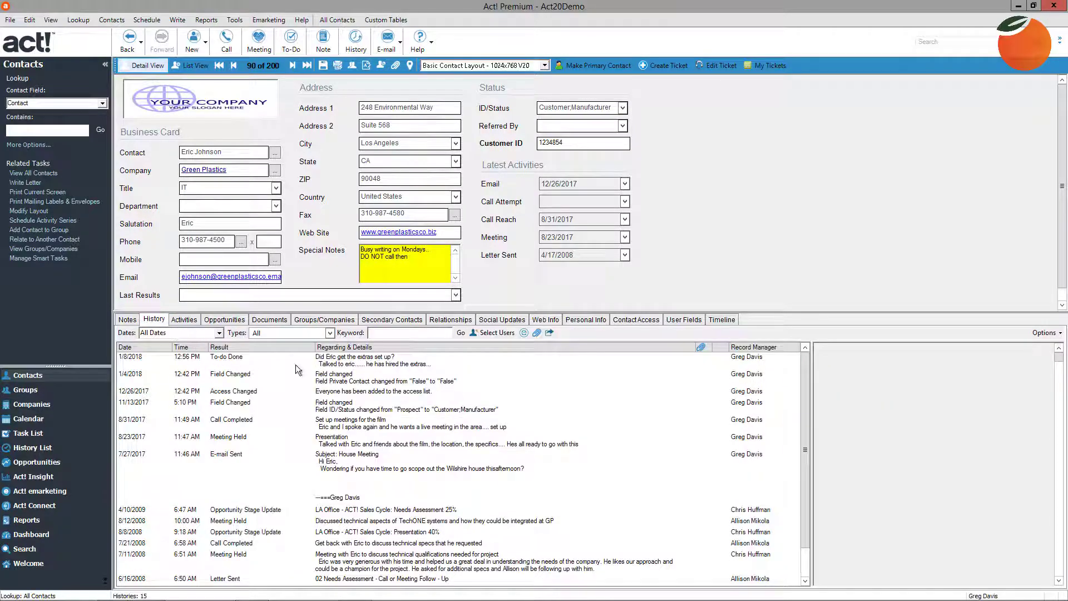
click(368, 367)
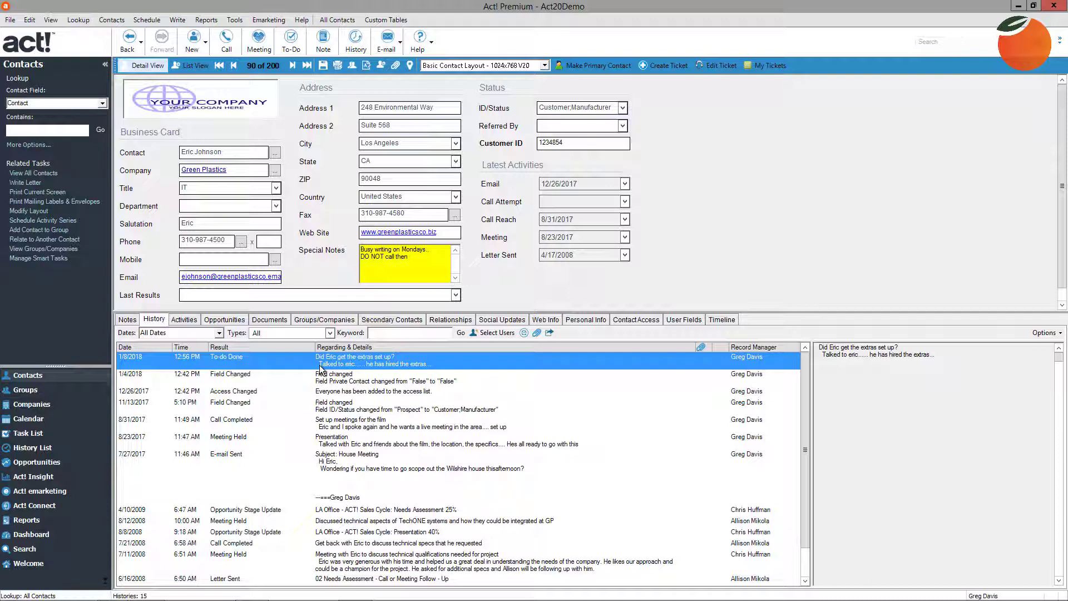
click(26, 433)
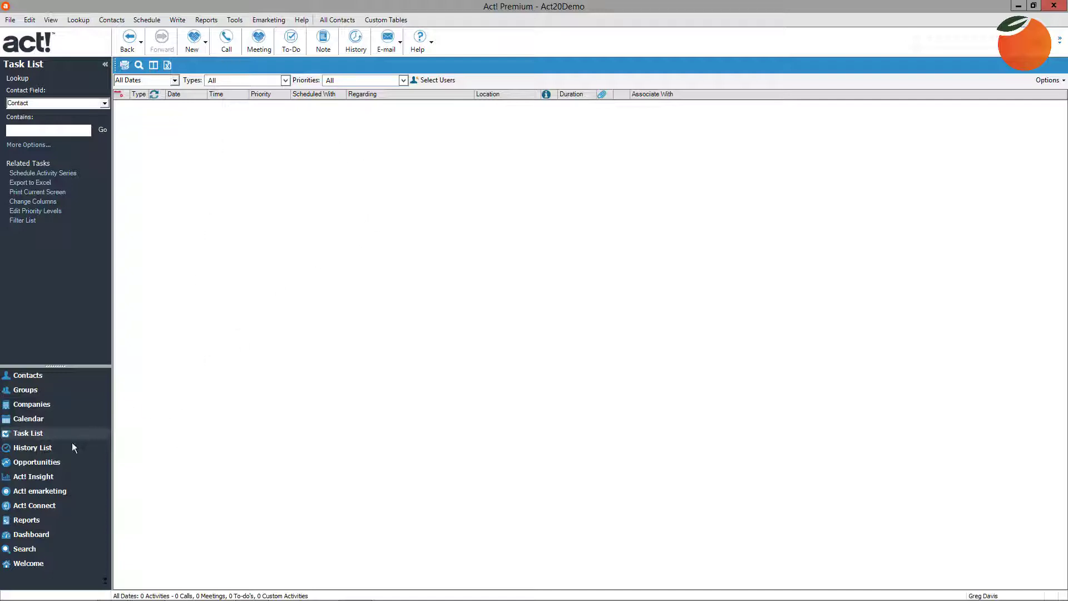
- Show the History List for the Last 30 Days and select rows among its entries
click(22, 449)
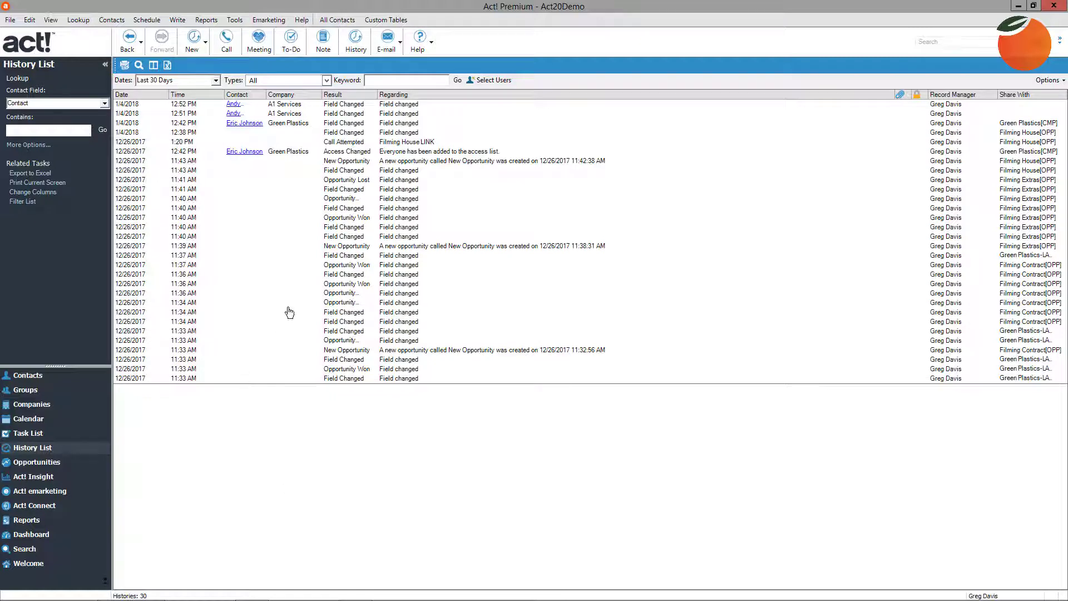
click(215, 80)
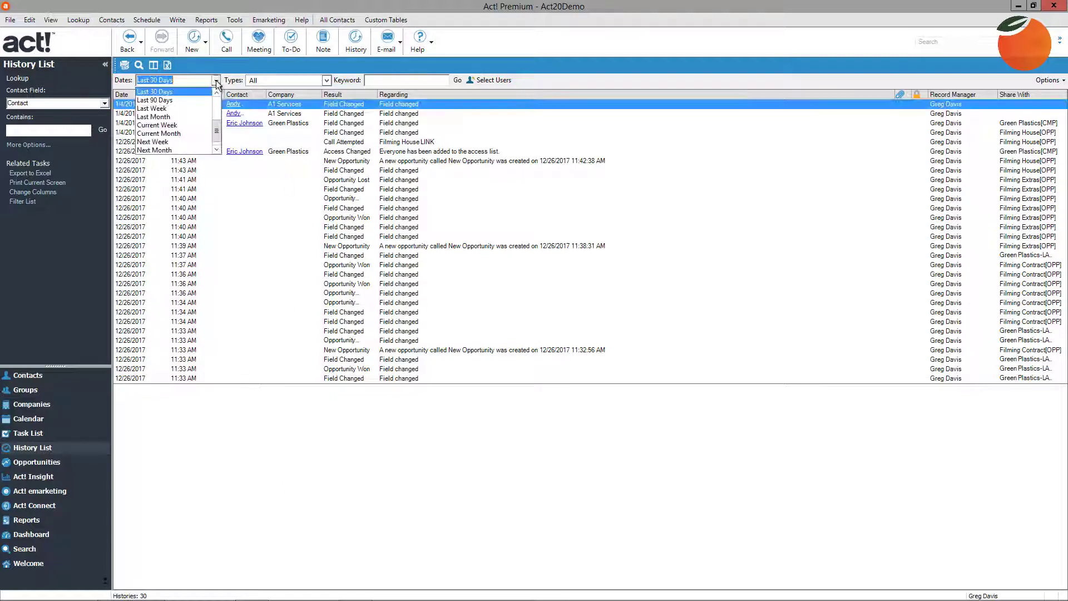
click(328, 81)
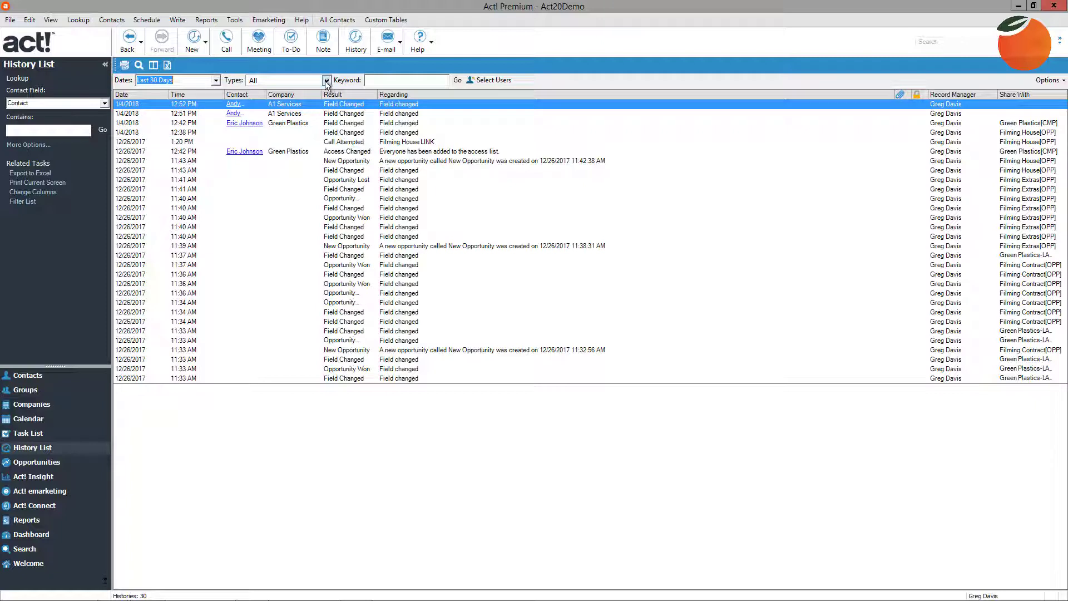
shift+click(347, 379)
click(347, 379)
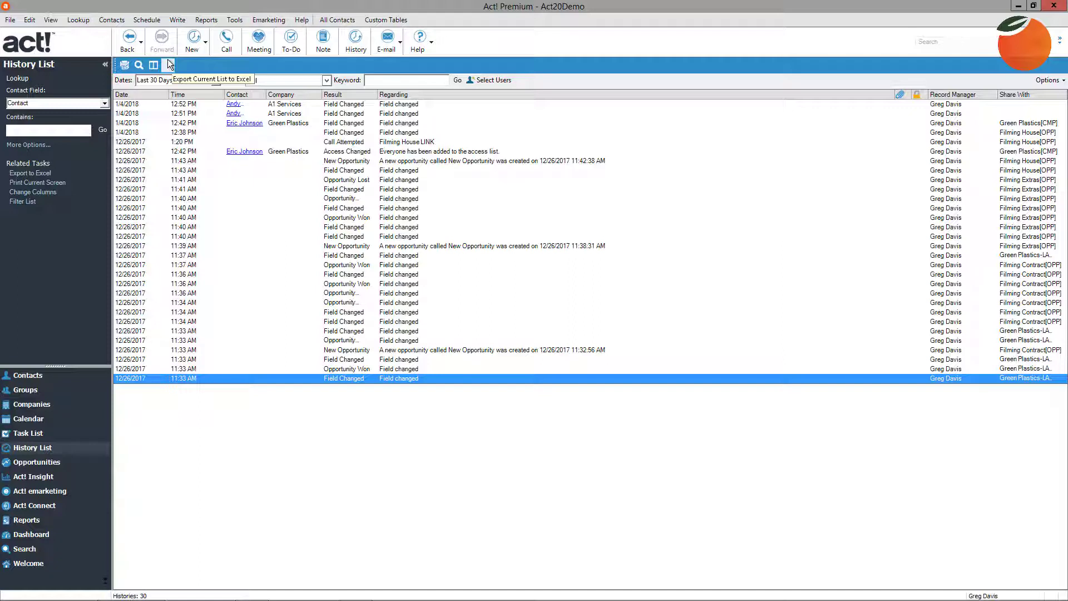
- Show Opportunities in List View, keeping All Dates and only Open opportunities
click(35, 464)
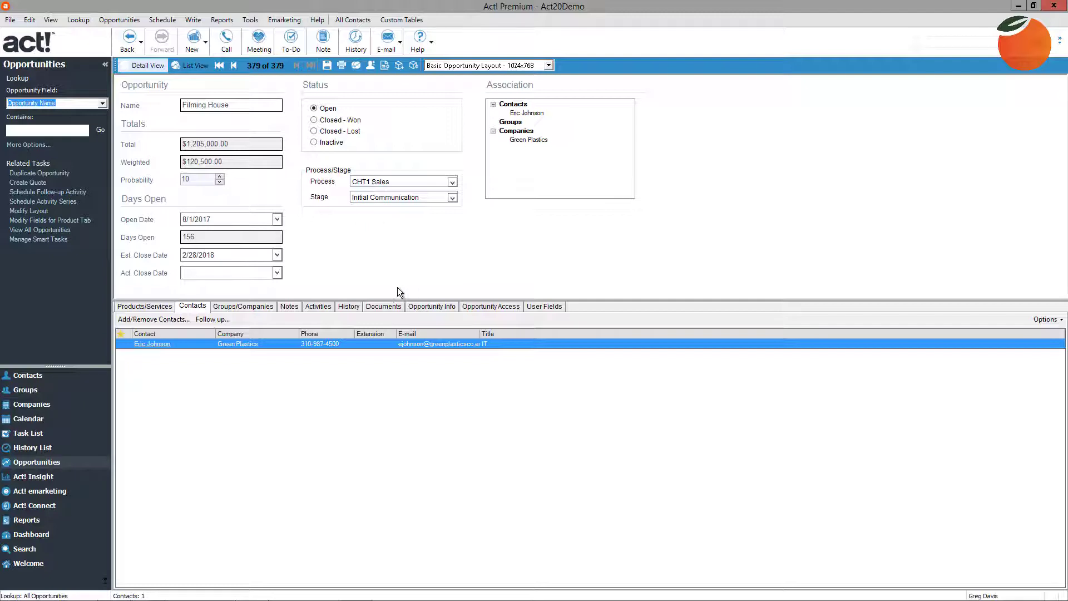
click(189, 65)
click(199, 65)
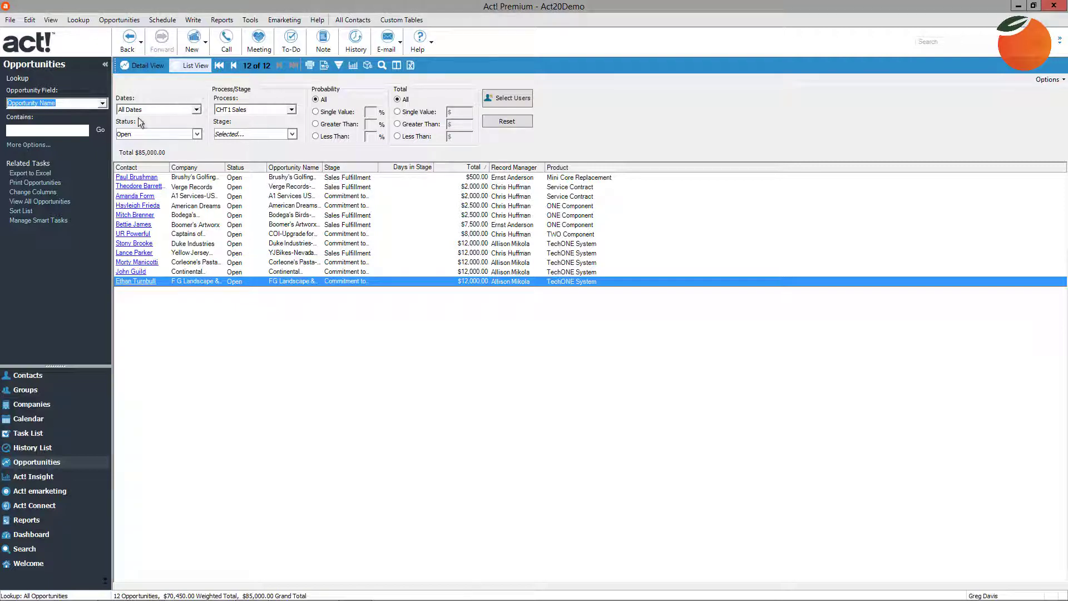
click(197, 110)
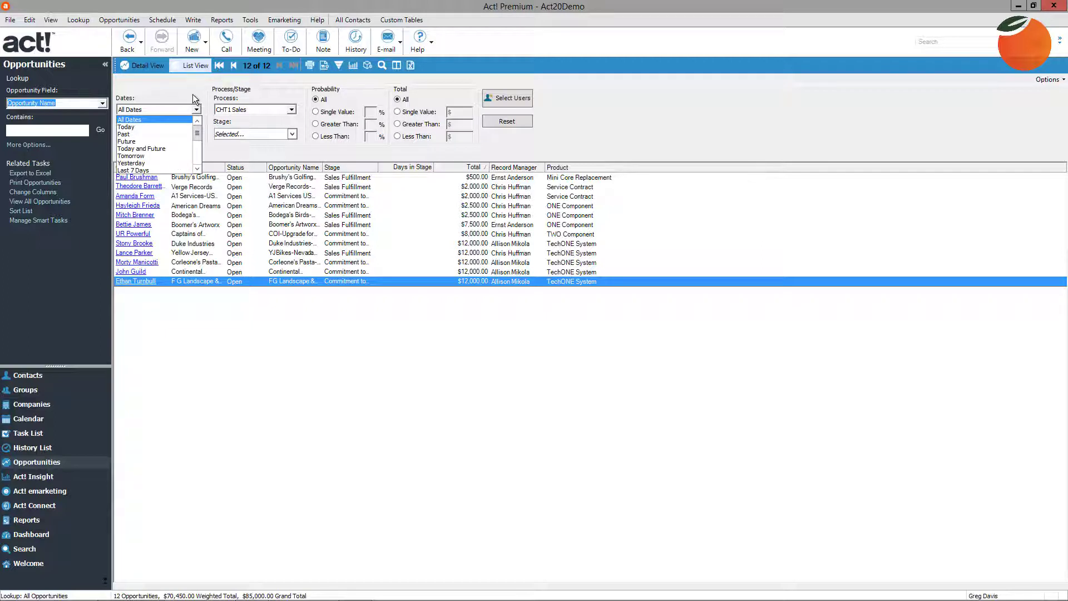
click(165, 107)
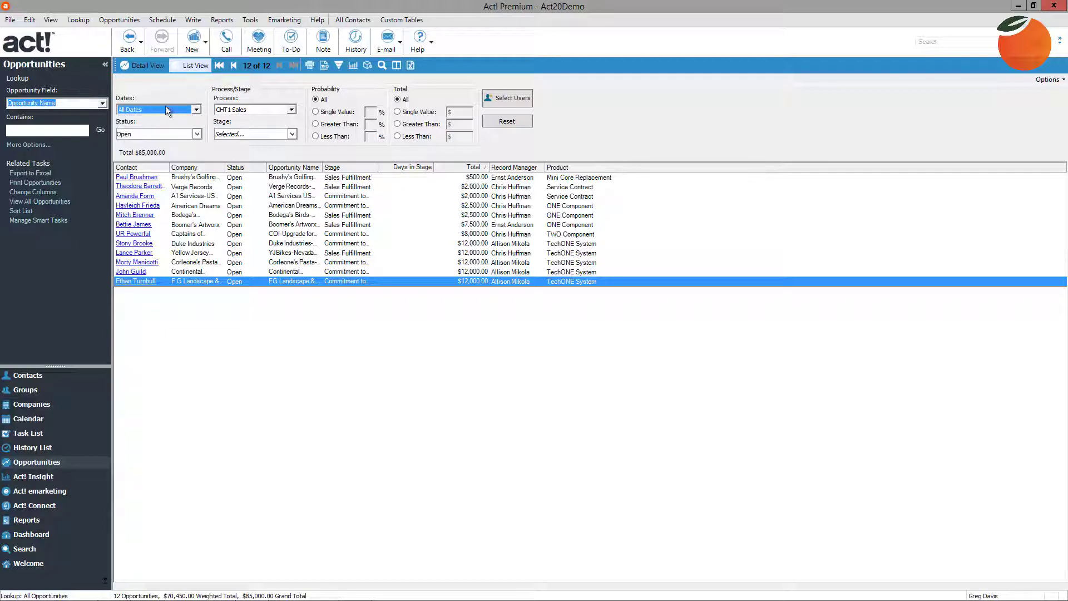
click(197, 134)
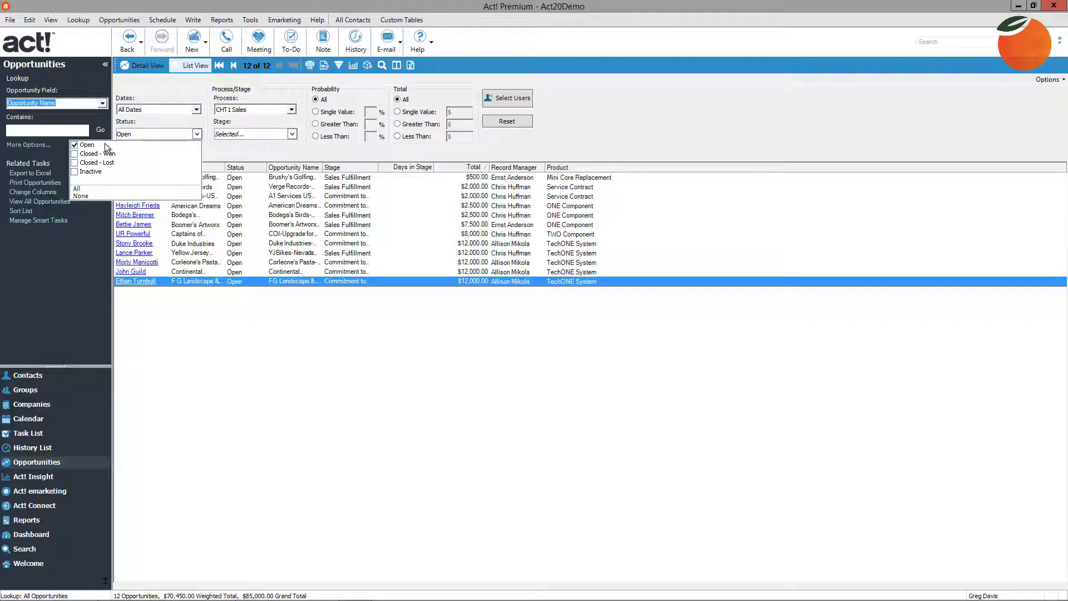
click(165, 99)
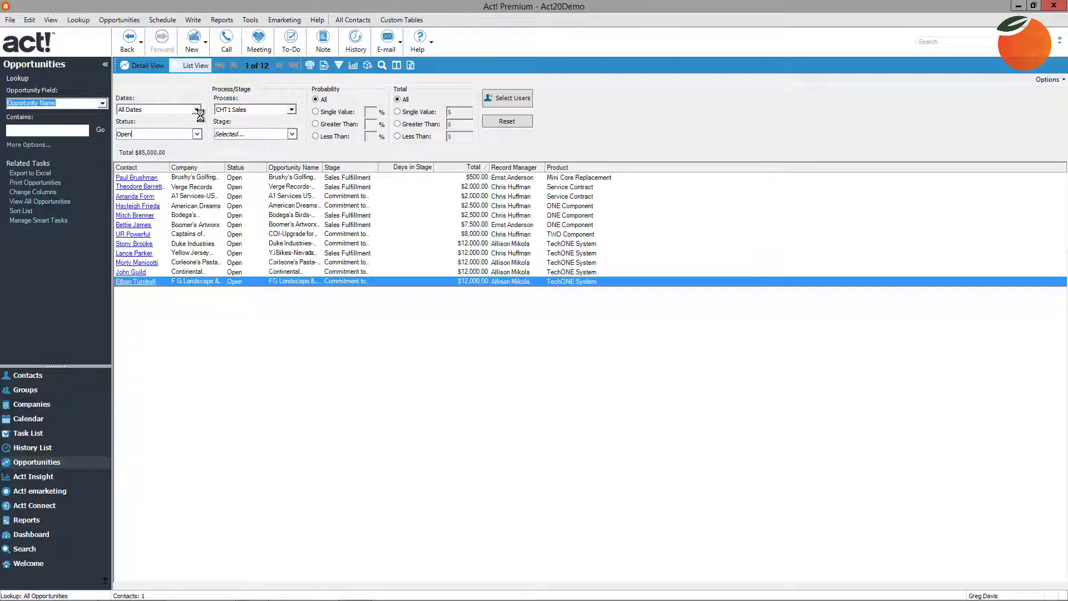
- Leave the user selection unchanged and tick all stages in the Stage filter
click(503, 106)
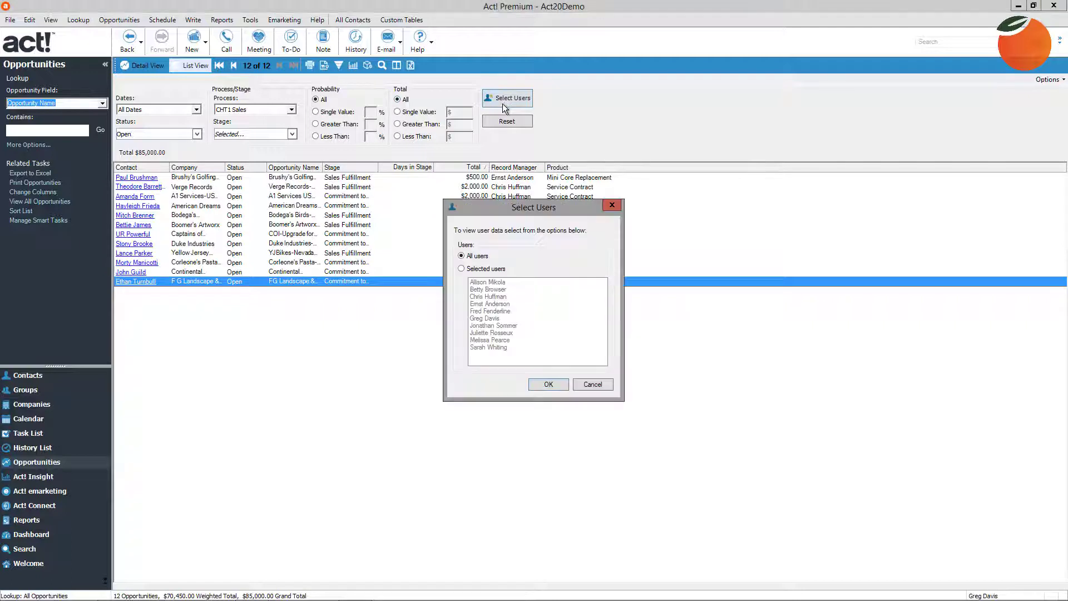
click(590, 384)
click(292, 135)
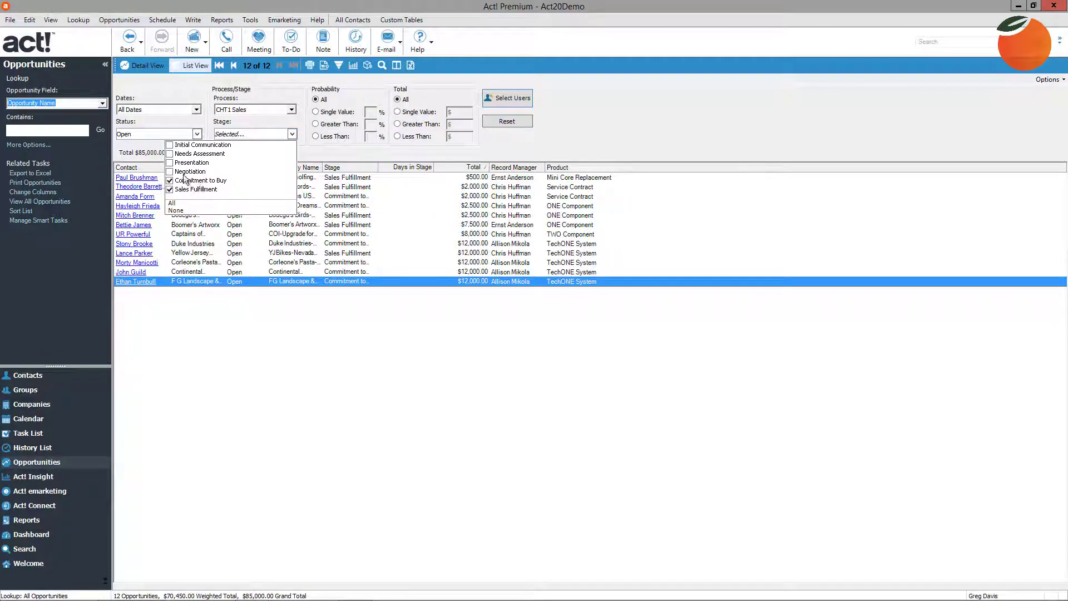
click(170, 163)
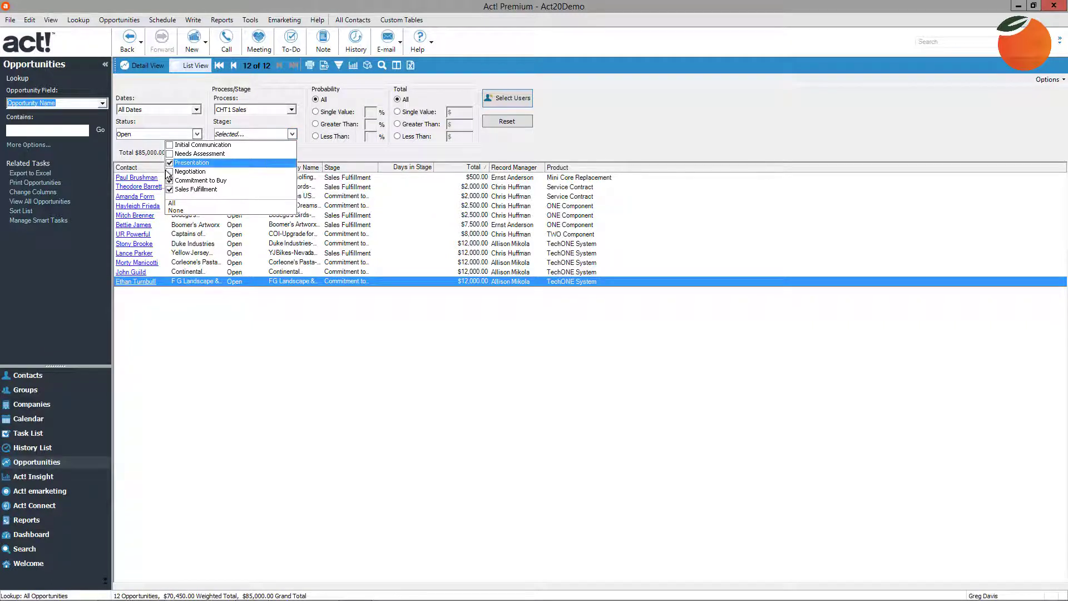
click(173, 204)
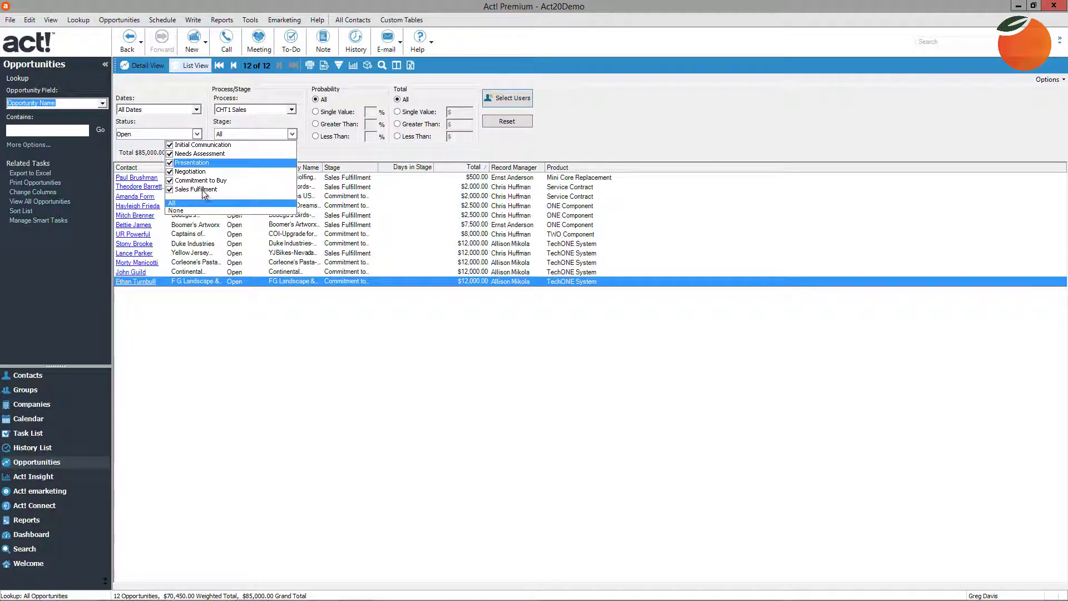
- Apply the all-stage filter and sort the list by Days in Stage, then by Total
click(177, 88)
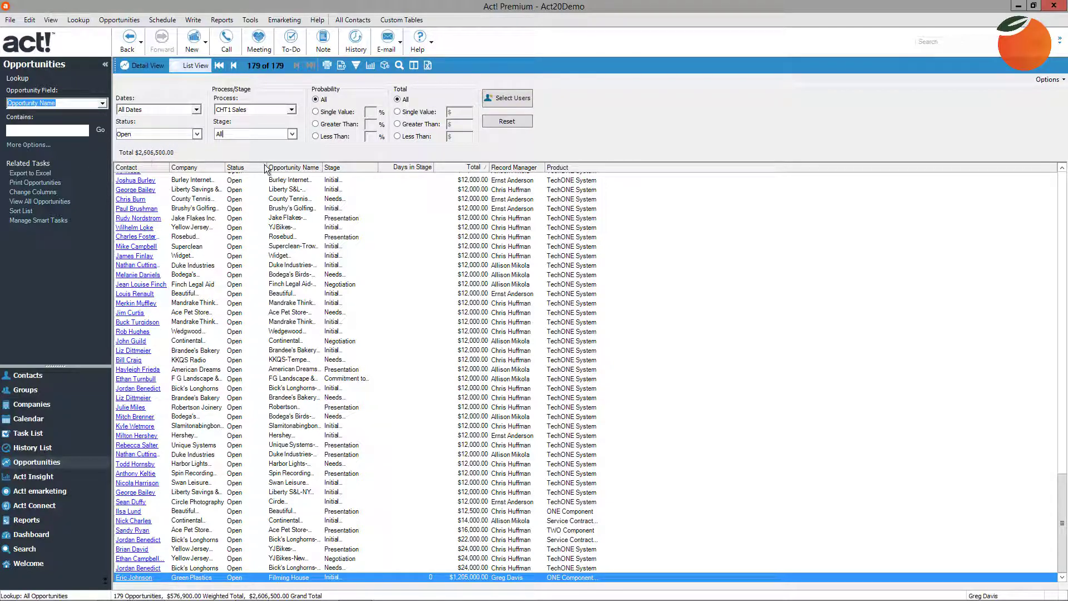
click(405, 167)
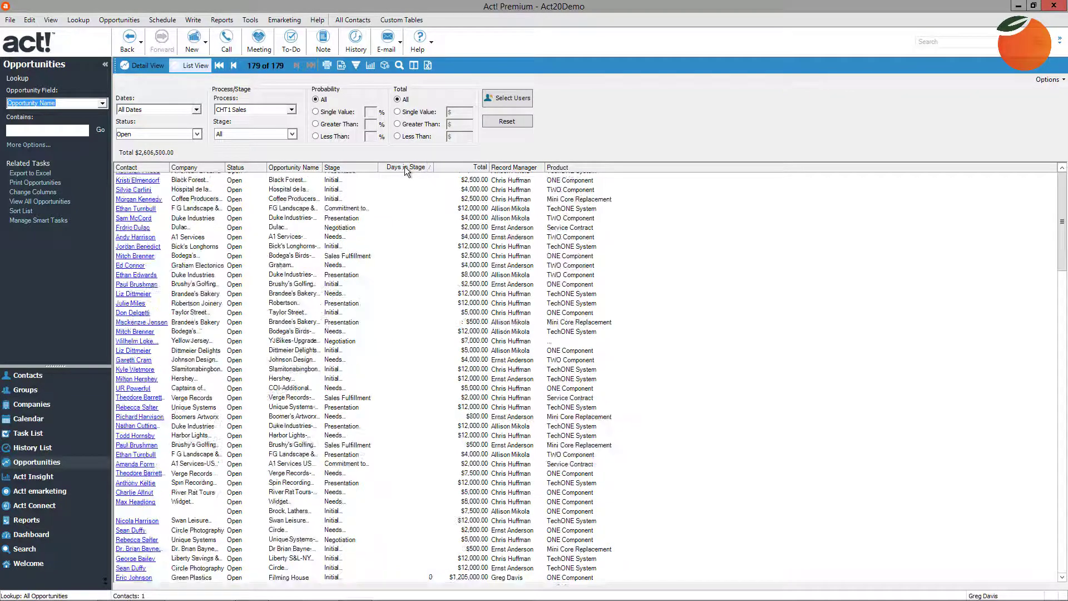
click(468, 168)
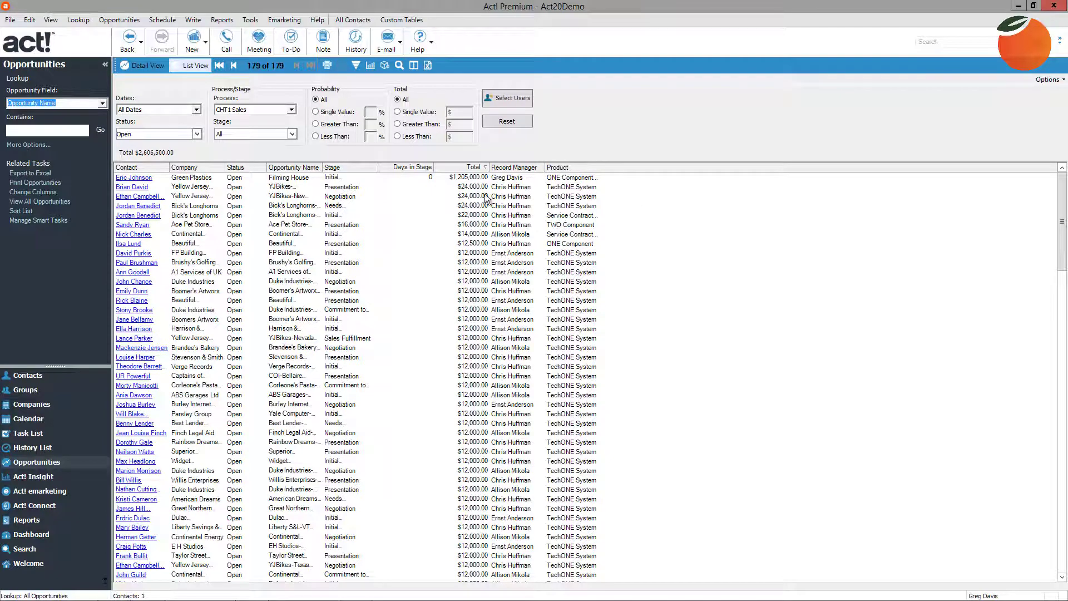
scroll(401, 228, down, 3)
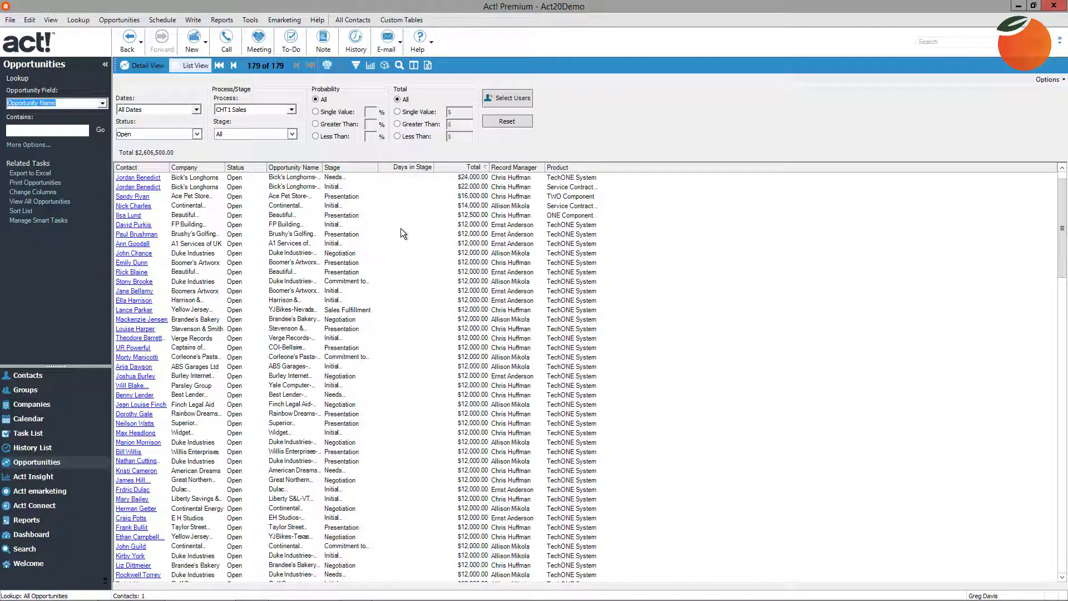
- Uncheck Initial Communication, Needs Assessment, Presentation and Negotiation, keeping Commitment to Buy and Sales Fulfillment
click(292, 134)
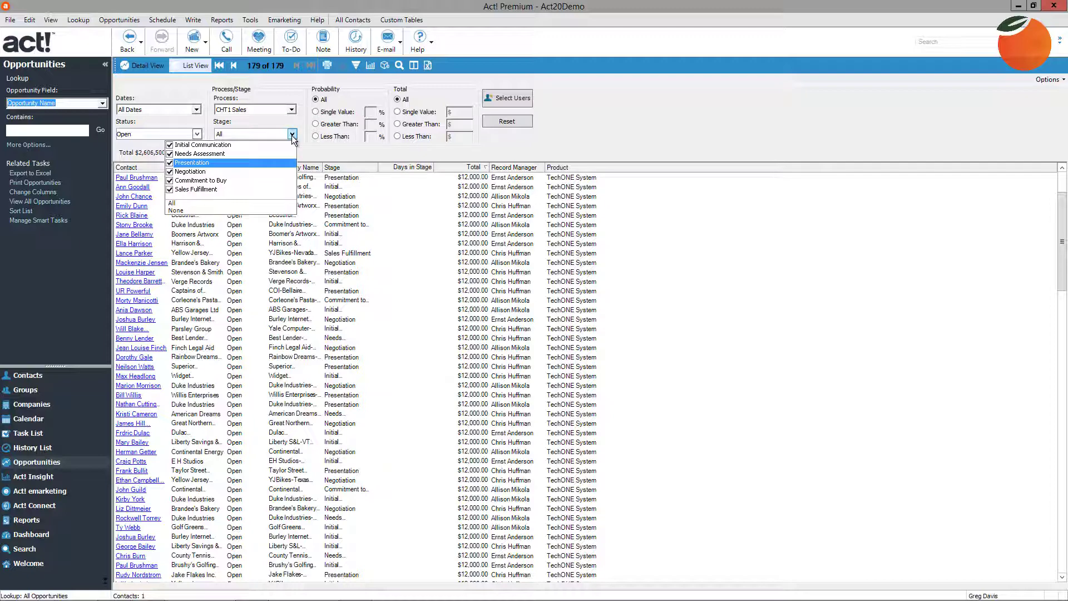
click(203, 145)
click(179, 154)
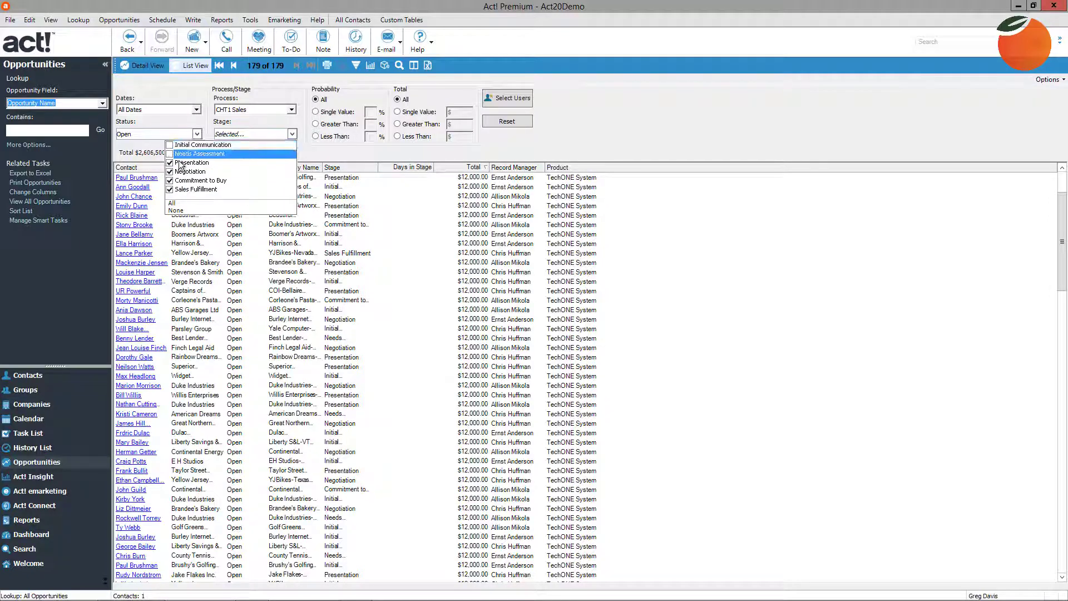
click(181, 162)
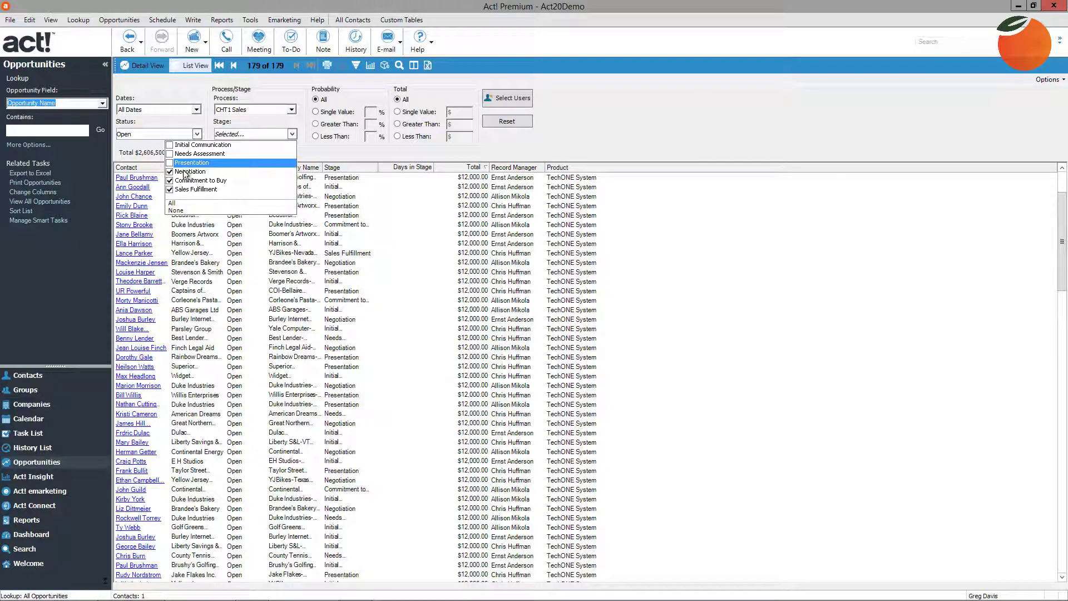
click(186, 172)
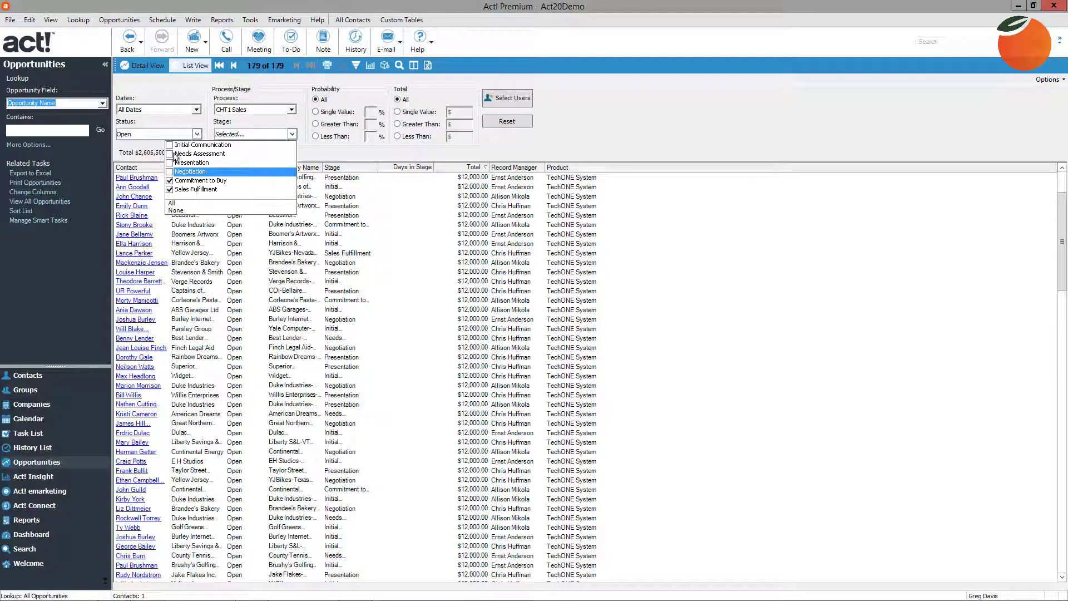
click(185, 93)
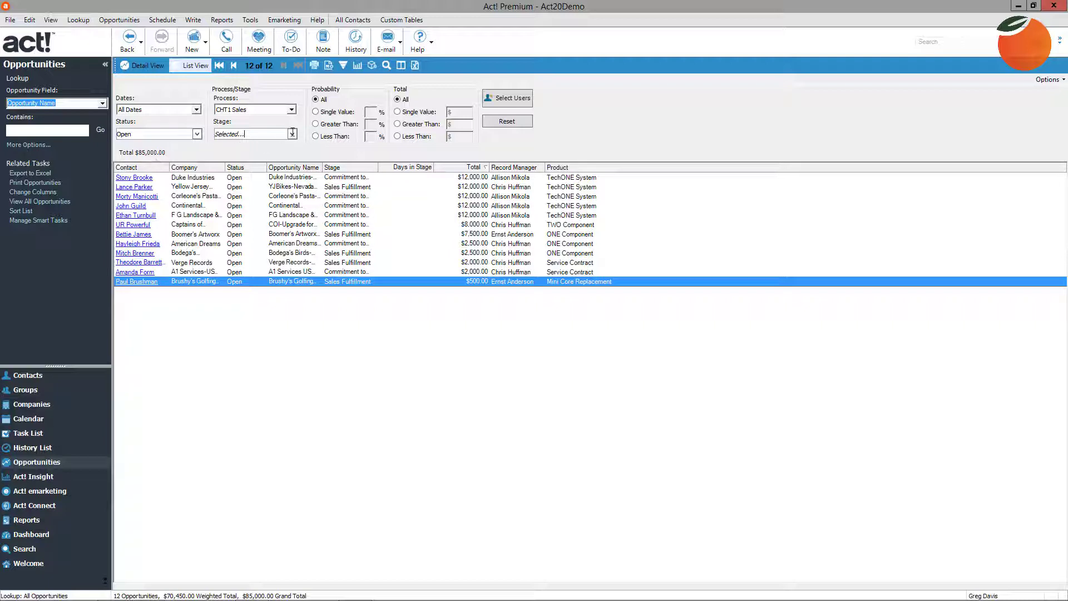
click(292, 134)
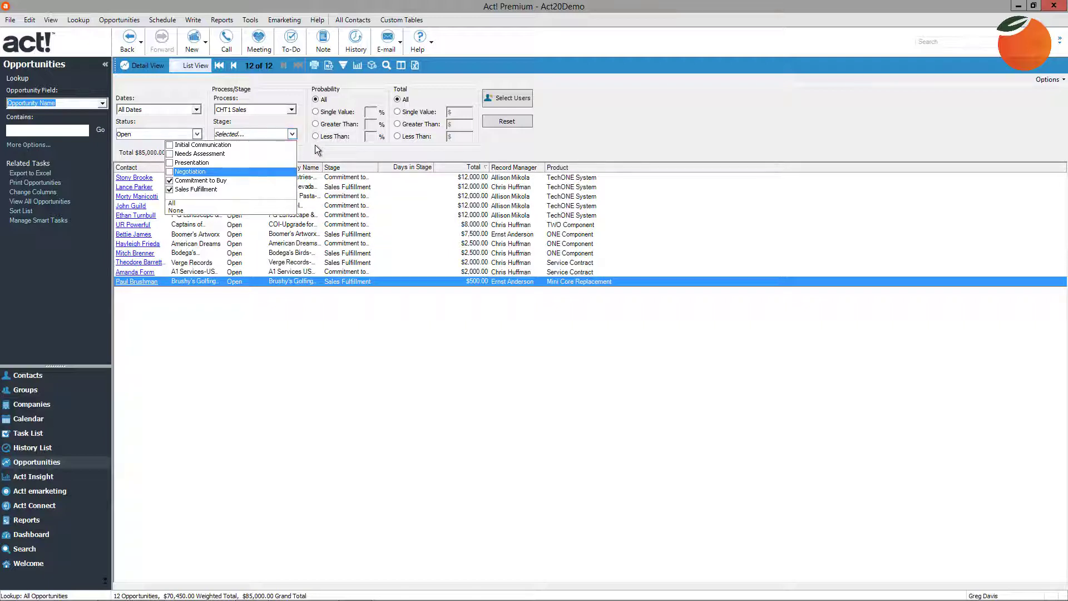
click(315, 145)
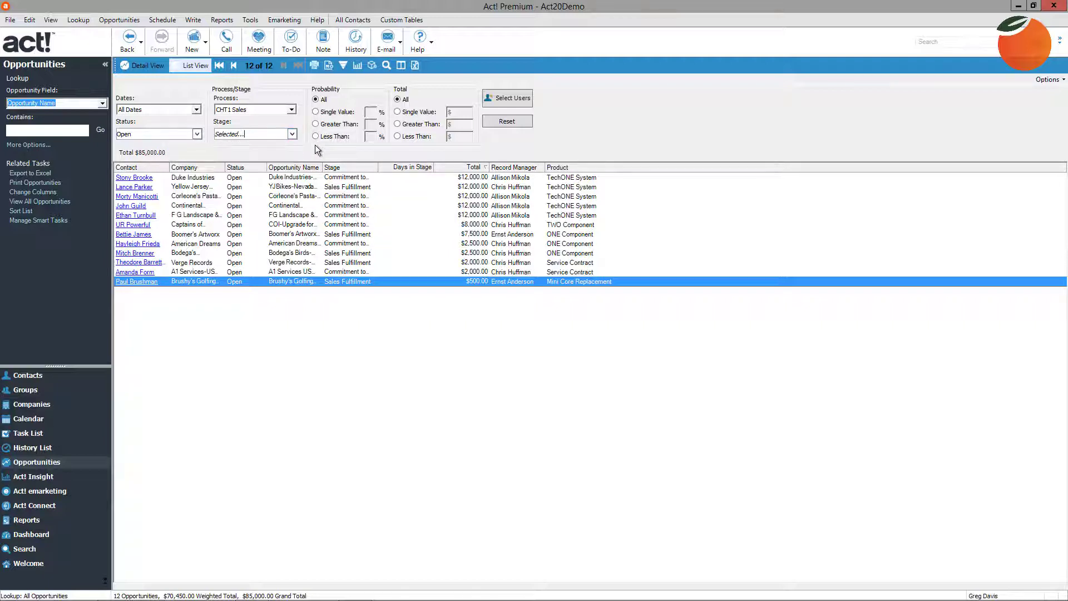
click(417, 65)
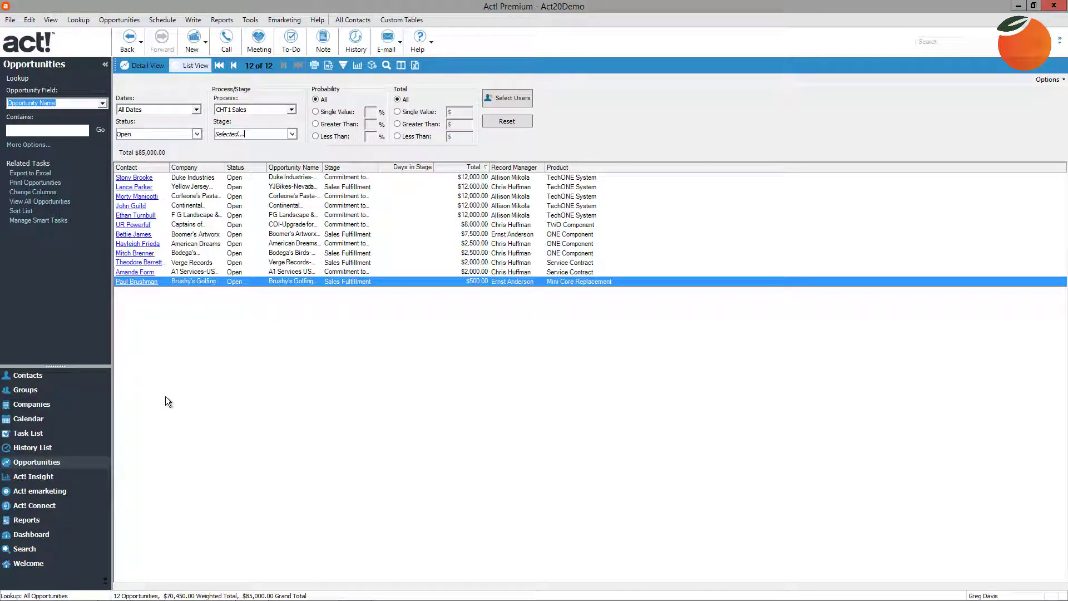
- Go to the Reports view and open the Reports menu listing the available reports
click(28, 520)
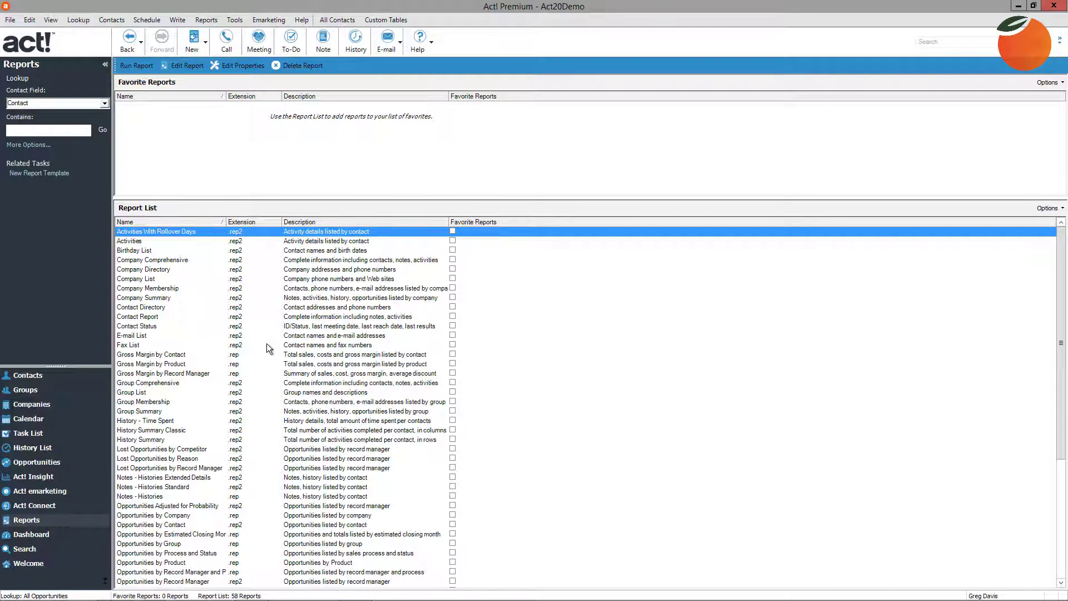
click(206, 21)
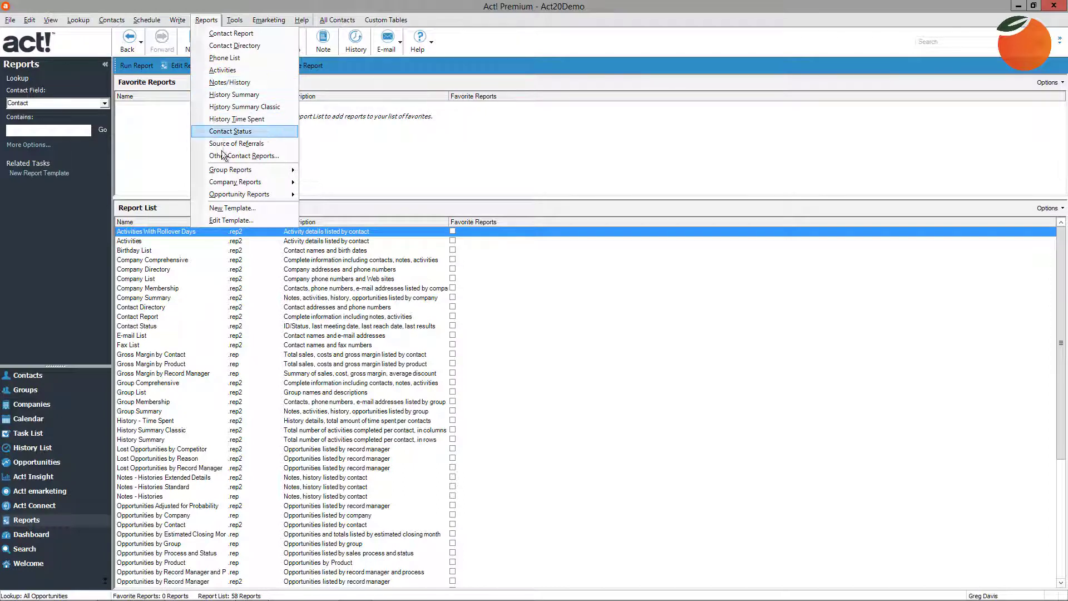
mouse_move(257, 195)
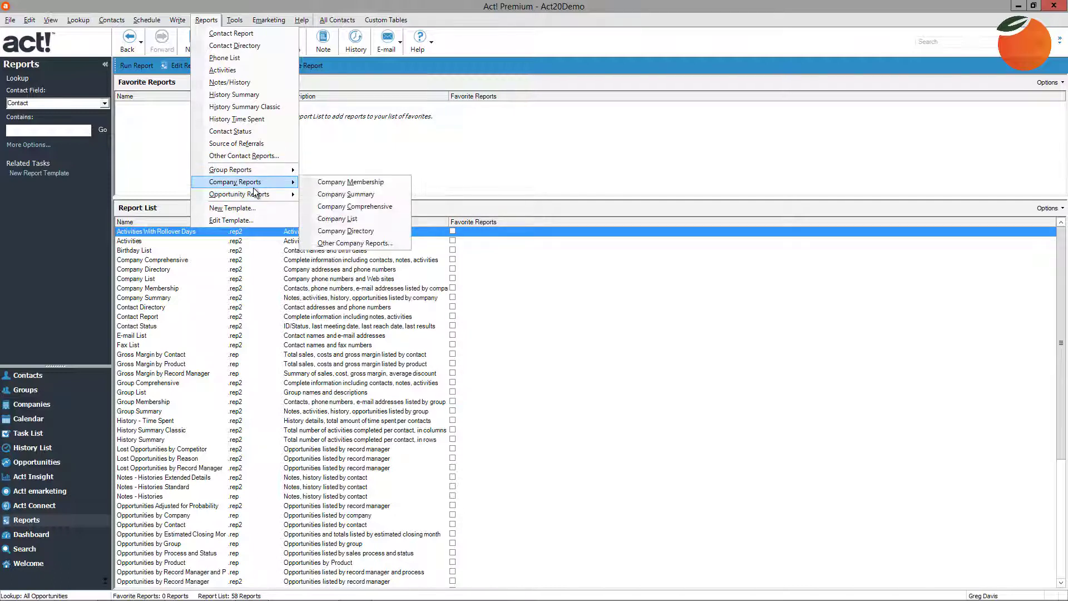
- Start the Activities report with Preview output for All Contacts
click(223, 71)
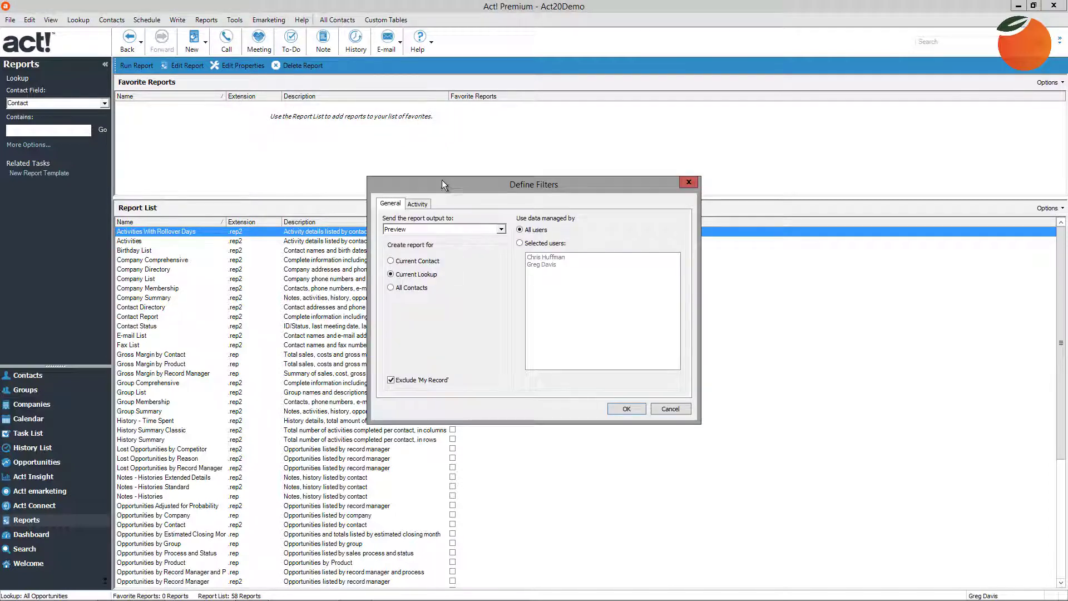
drag(442, 180, 359, 161)
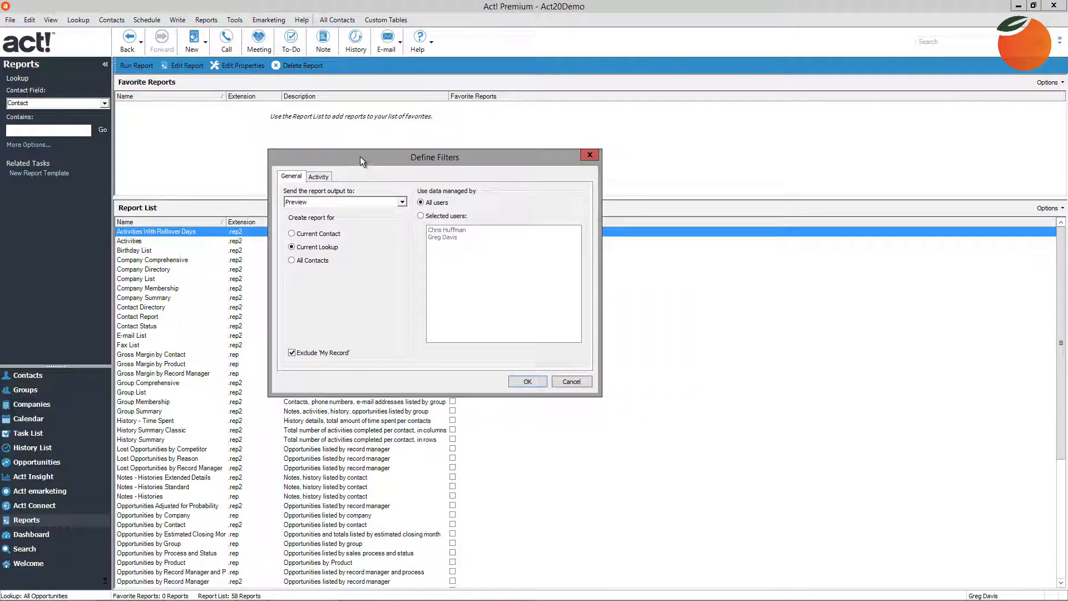
click(402, 203)
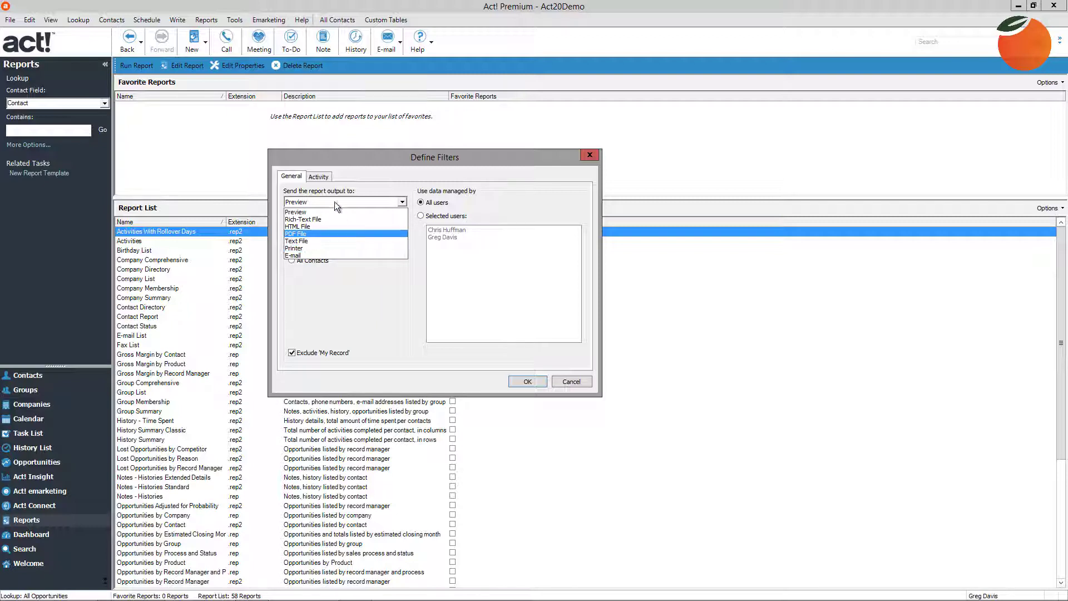
click(301, 212)
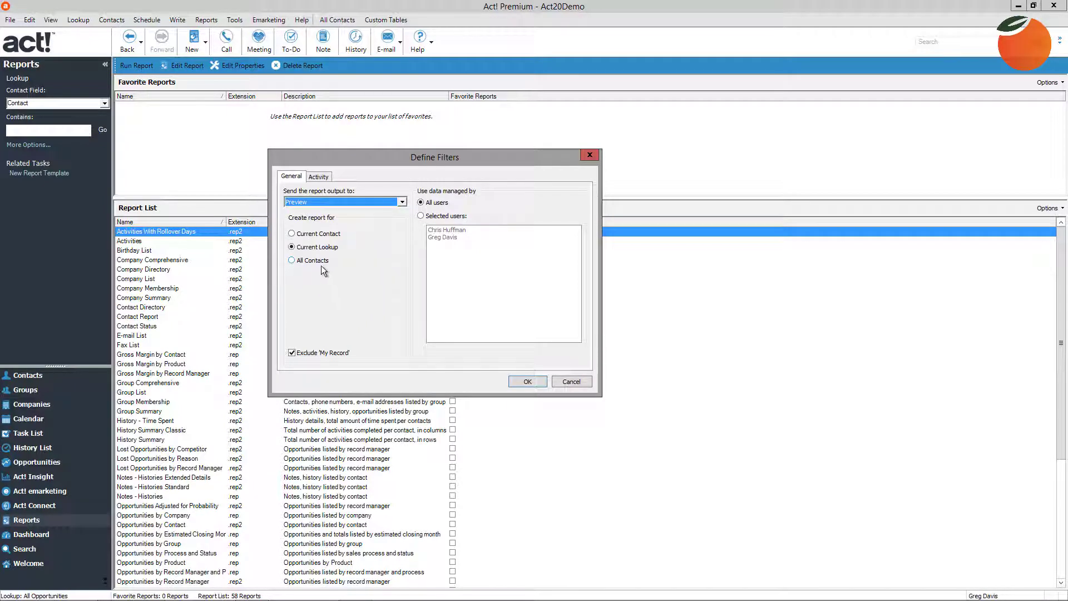
click(292, 260)
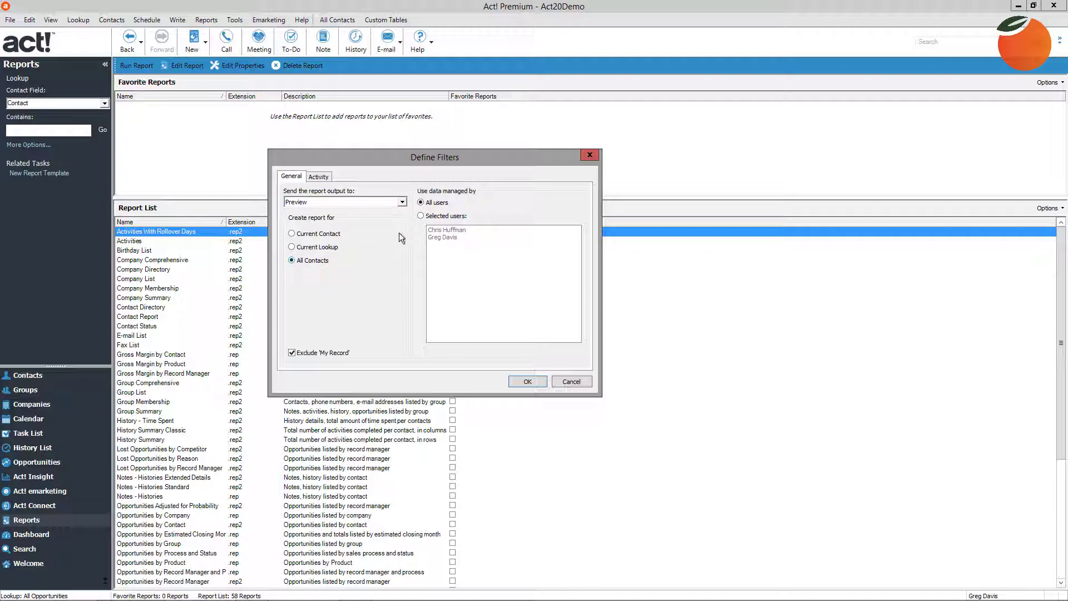
- Limit the report to Calls over All dates and run it
click(326, 180)
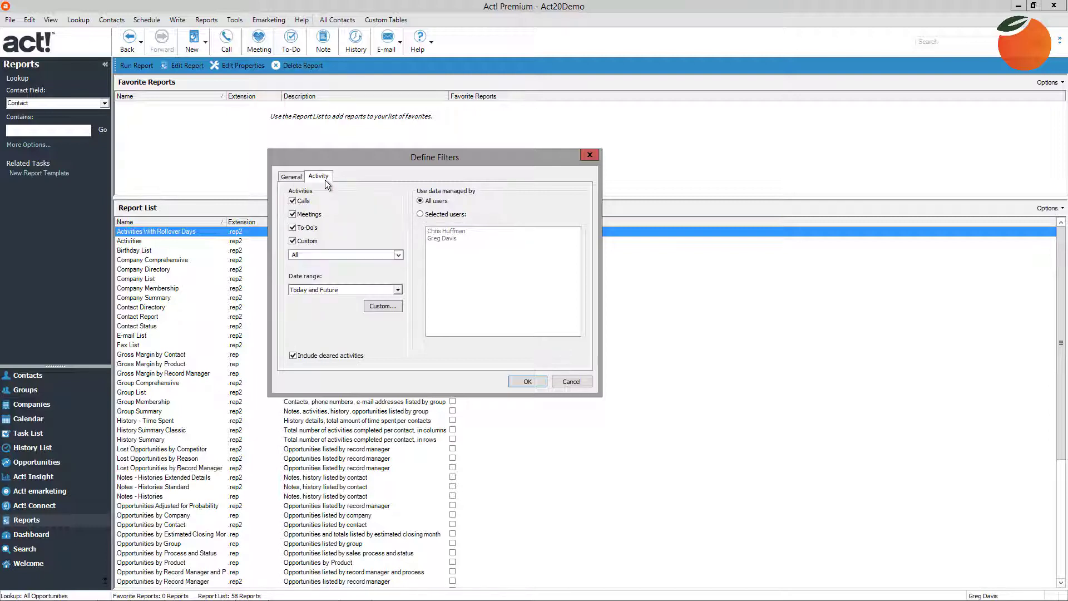
click(292, 215)
click(399, 290)
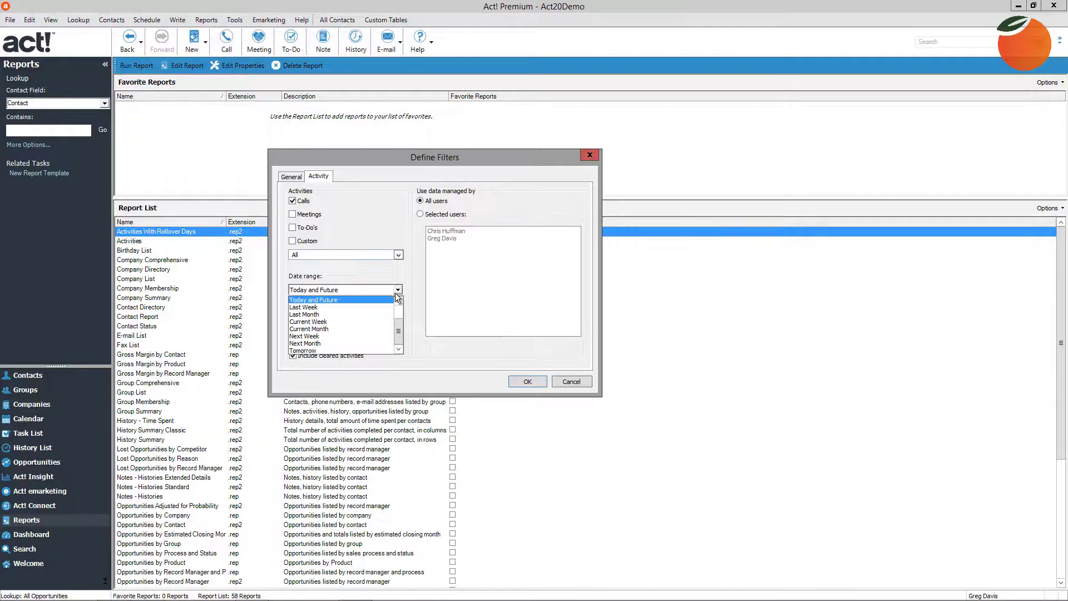
click(401, 308)
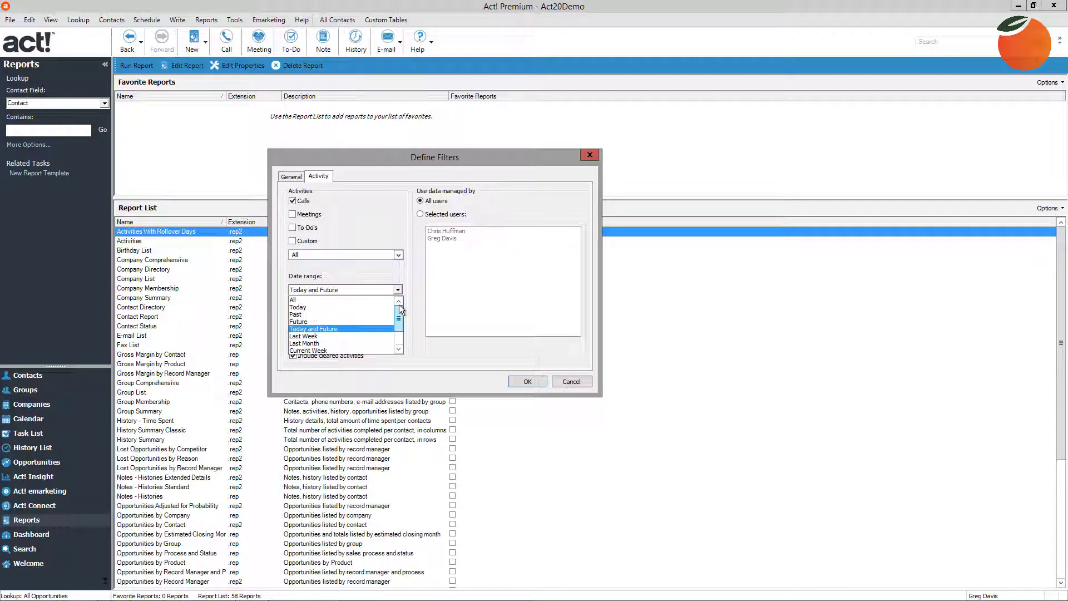
click(300, 300)
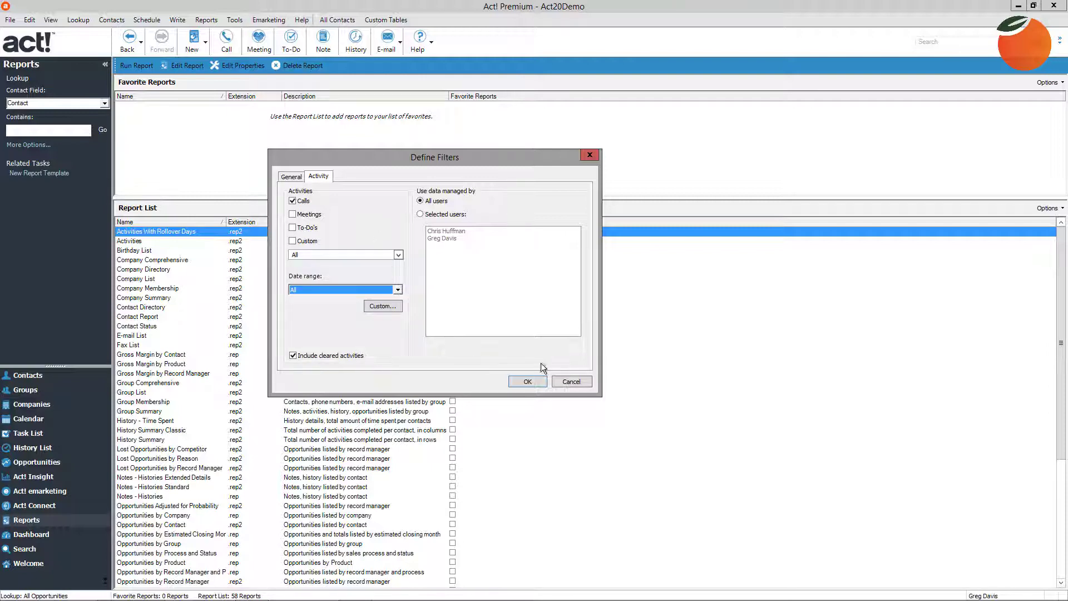
click(530, 382)
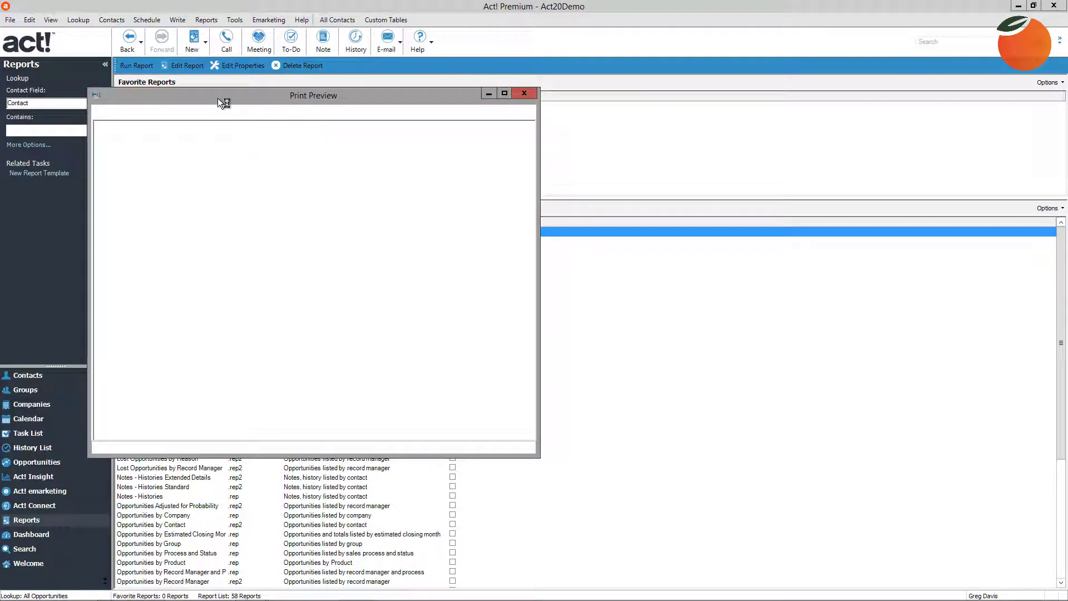
- Zoom in on the Activities call report preview, check the next page, and close it
drag(216, 98, 332, 94)
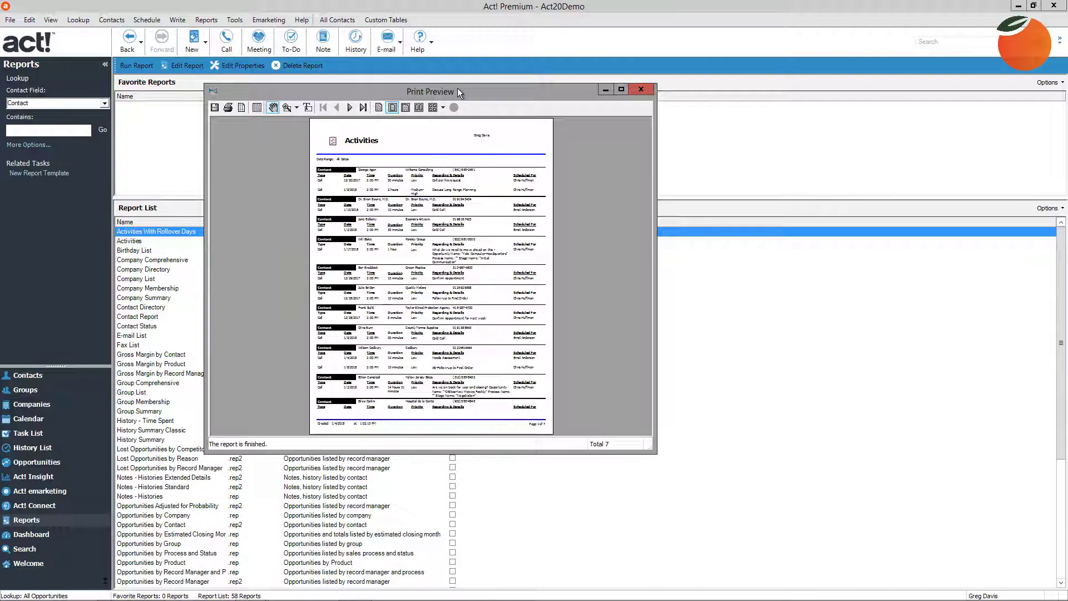
click(285, 108)
click(358, 160)
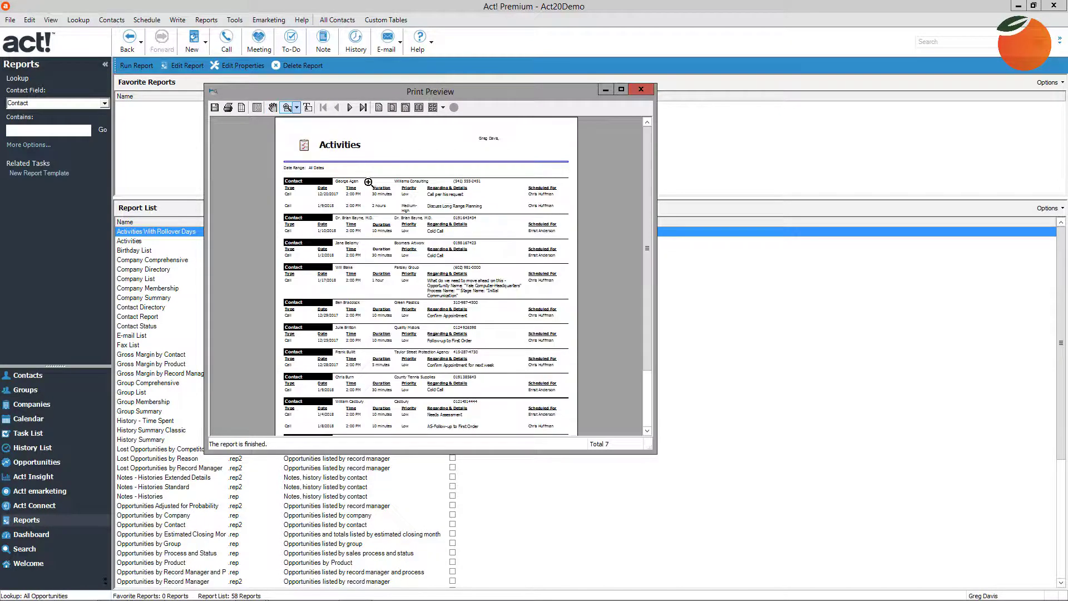
click(357, 212)
click(345, 202)
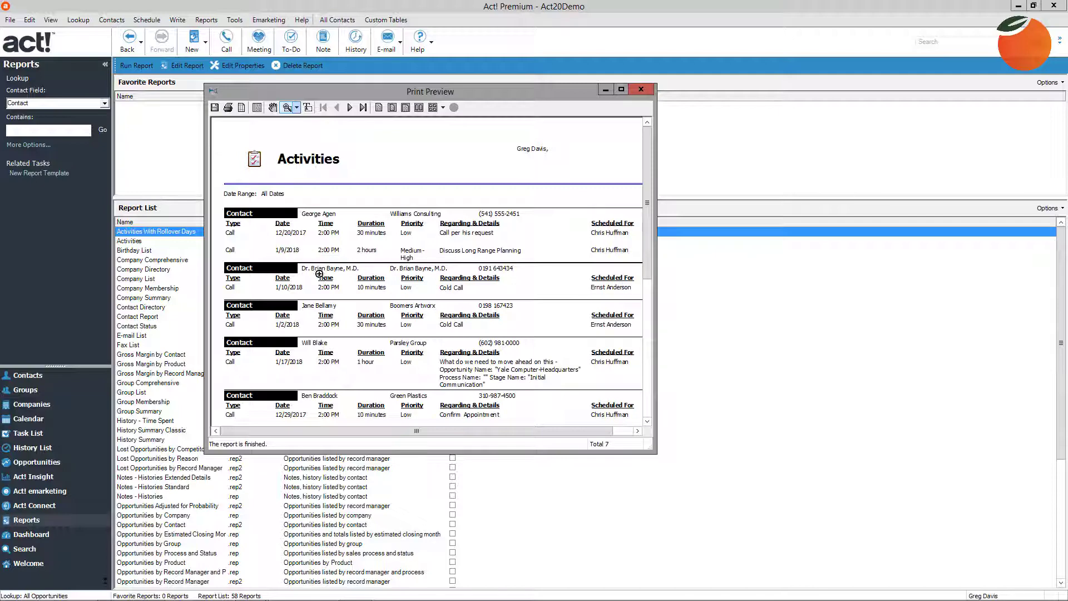
scroll(320, 275, down, 5)
scroll(293, 236, up, 5)
click(349, 107)
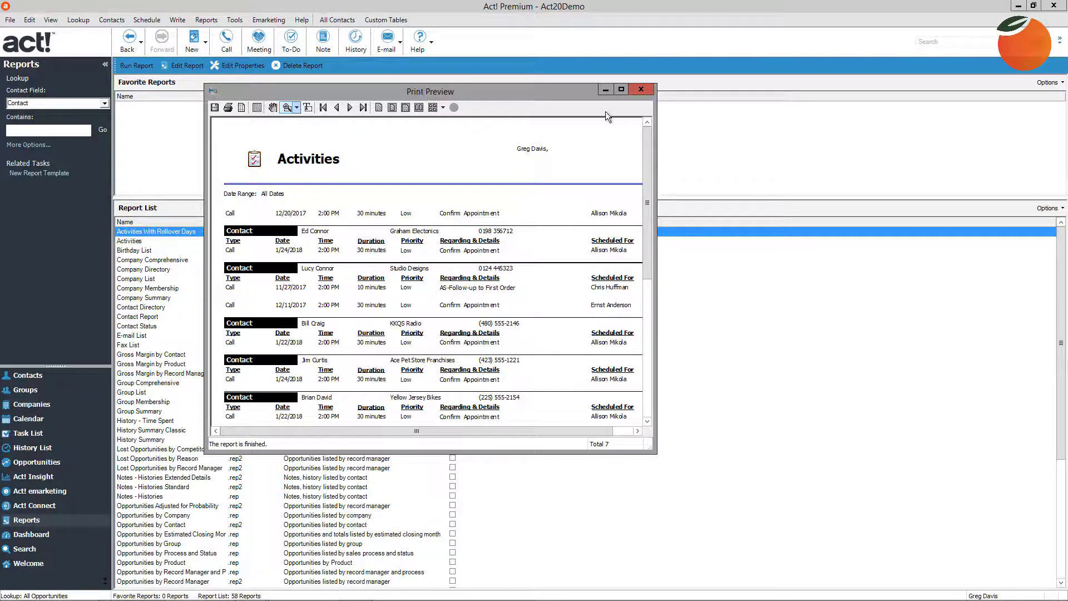
click(640, 90)
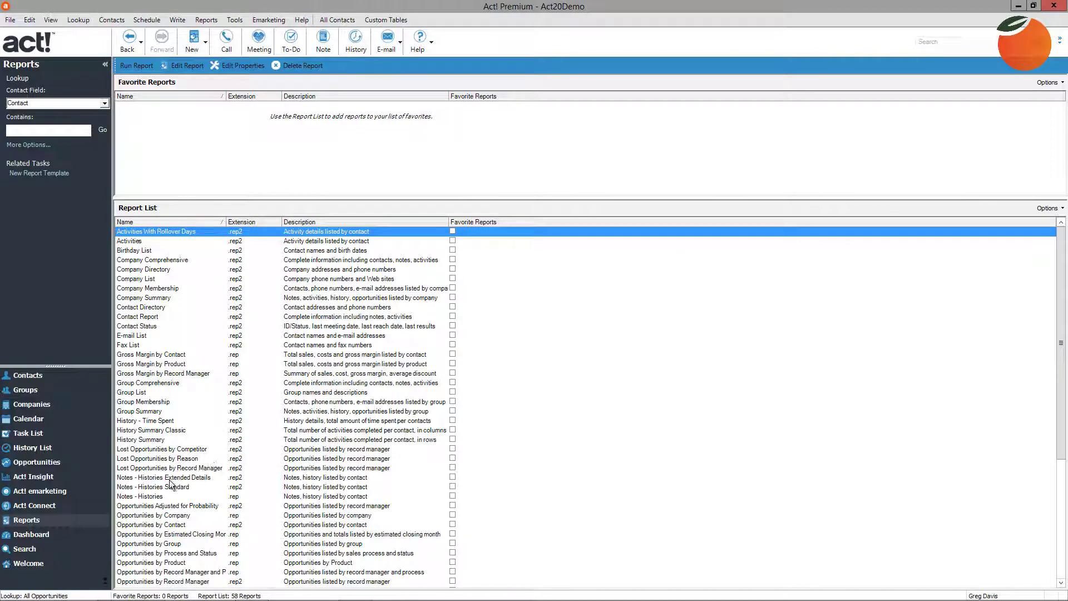
- Show the ACT! Default Dashboard and bring up its activity Filter dialog
click(31, 534)
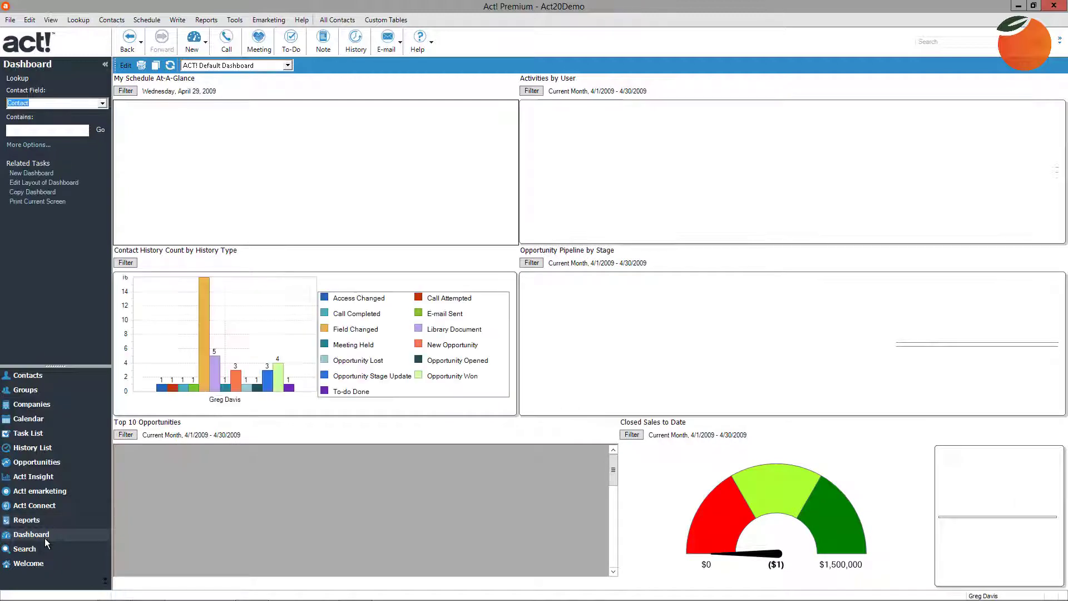
click(288, 66)
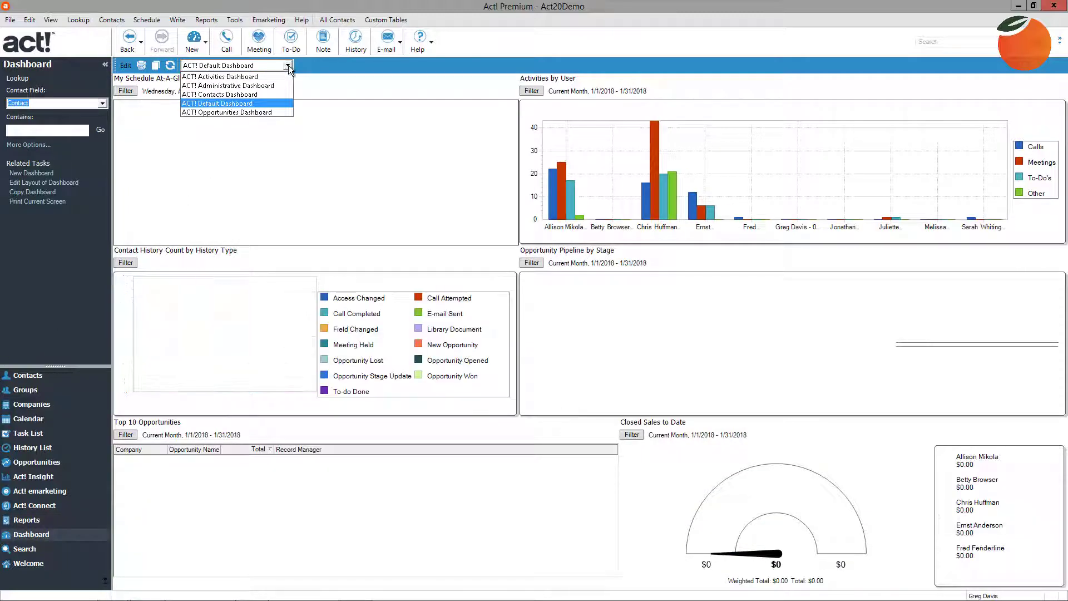
click(310, 72)
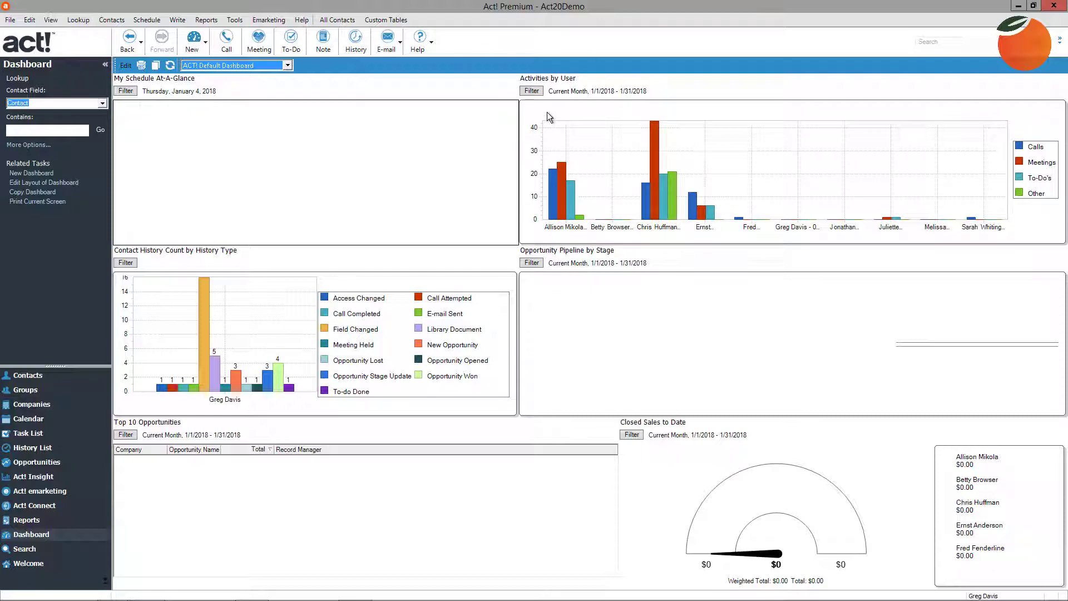
click(551, 81)
- Open the Activities by User filter, move it aside, and cancel it without changes
click(532, 90)
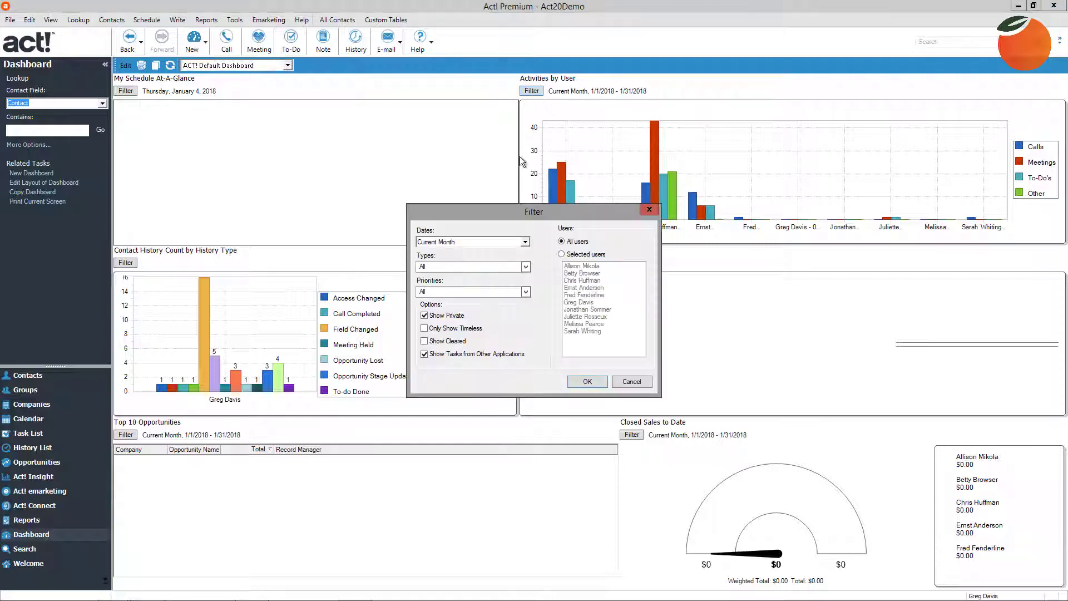
drag(510, 213, 526, 263)
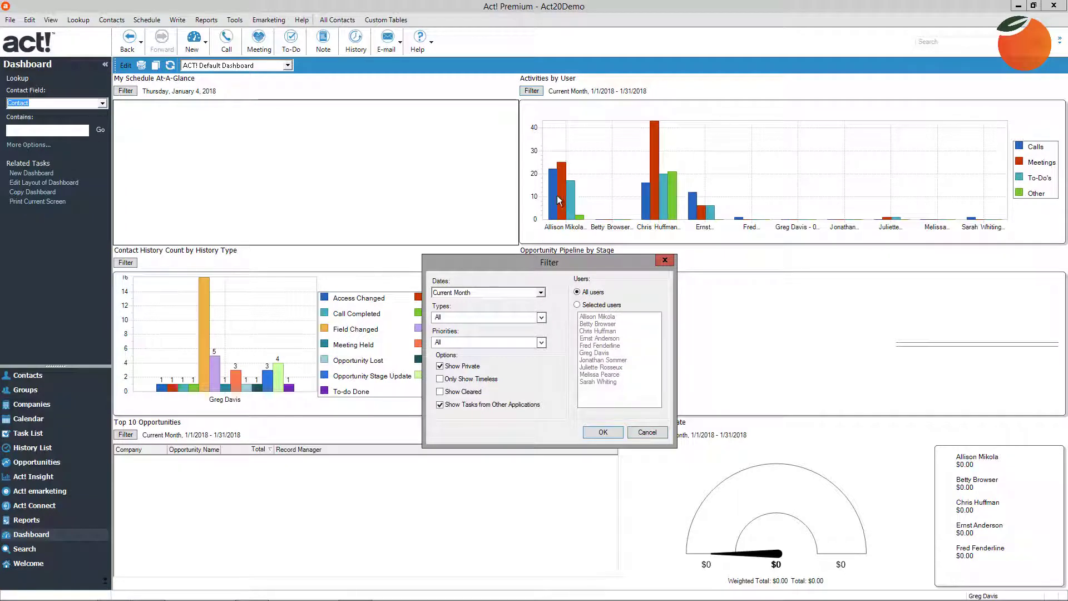
click(648, 433)
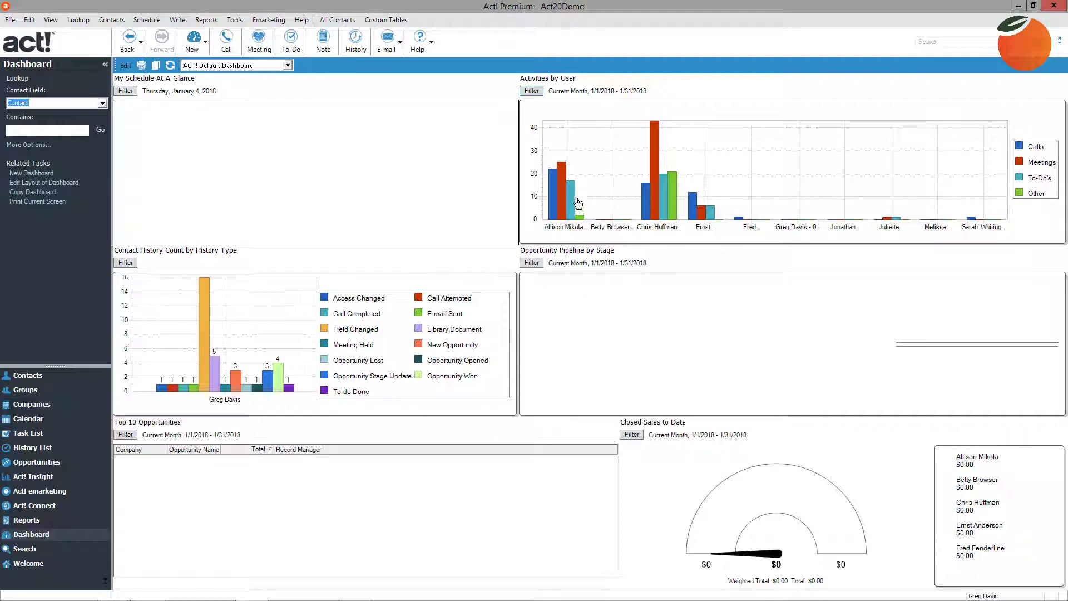
mouse_move(571, 198)
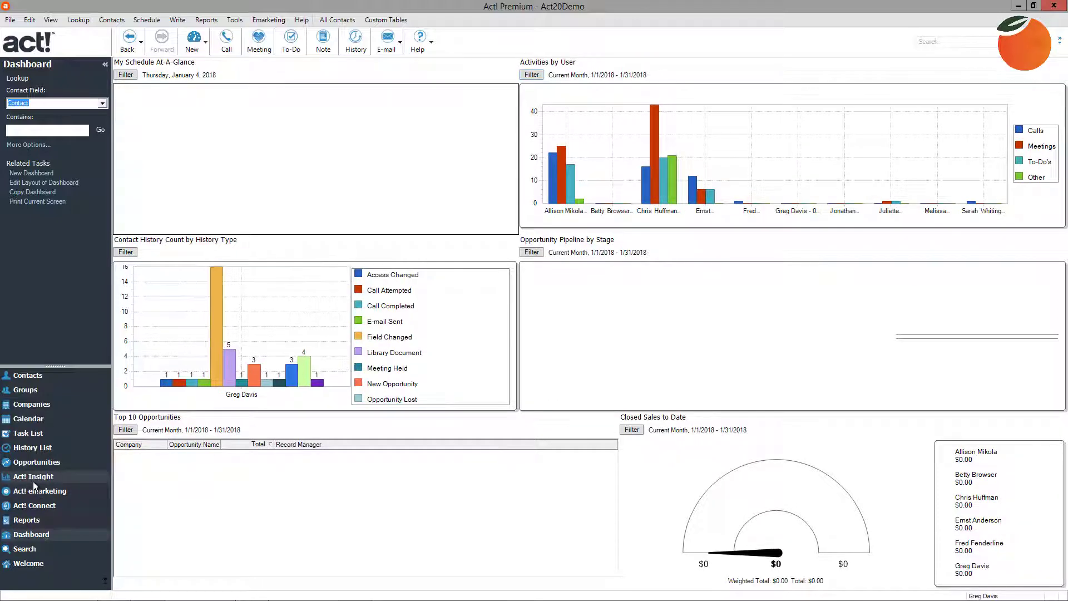
- Open Act! Insight and choose the Sales Metrics view from the Views panel
click(32, 480)
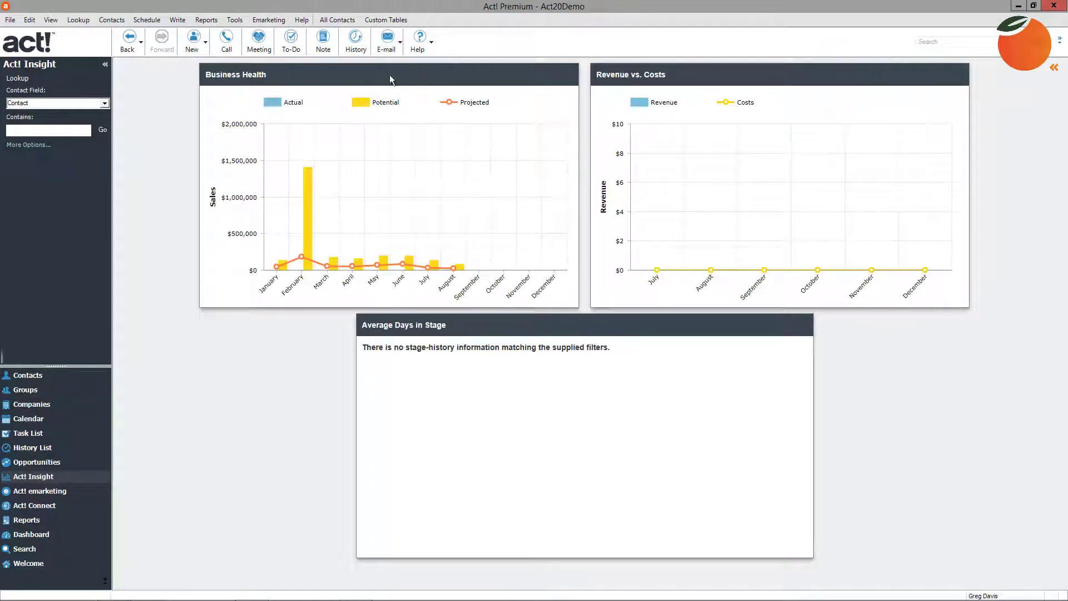
click(1053, 69)
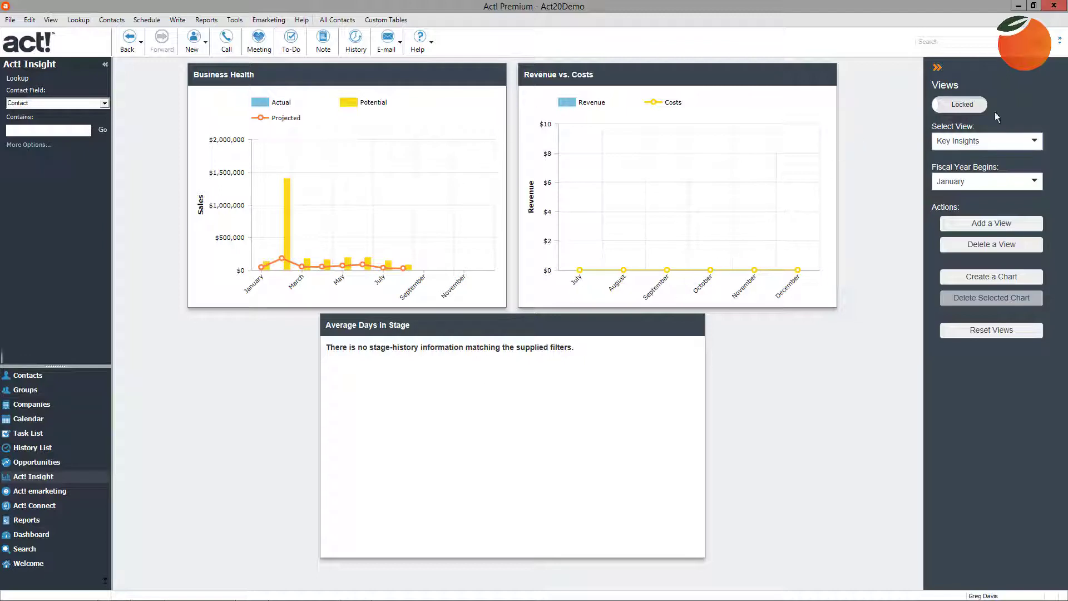
click(1034, 141)
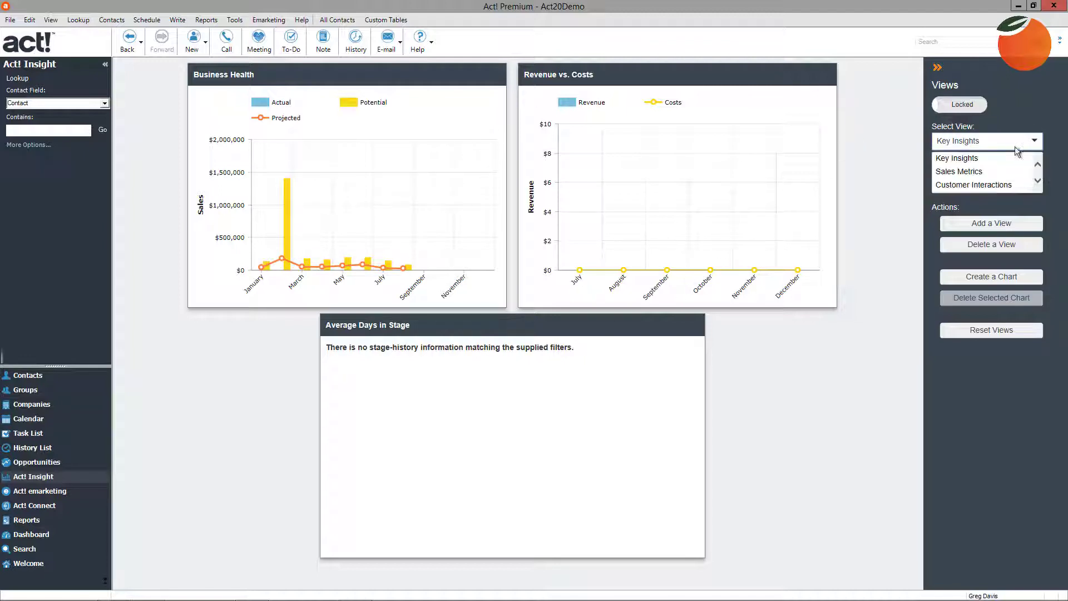
click(959, 172)
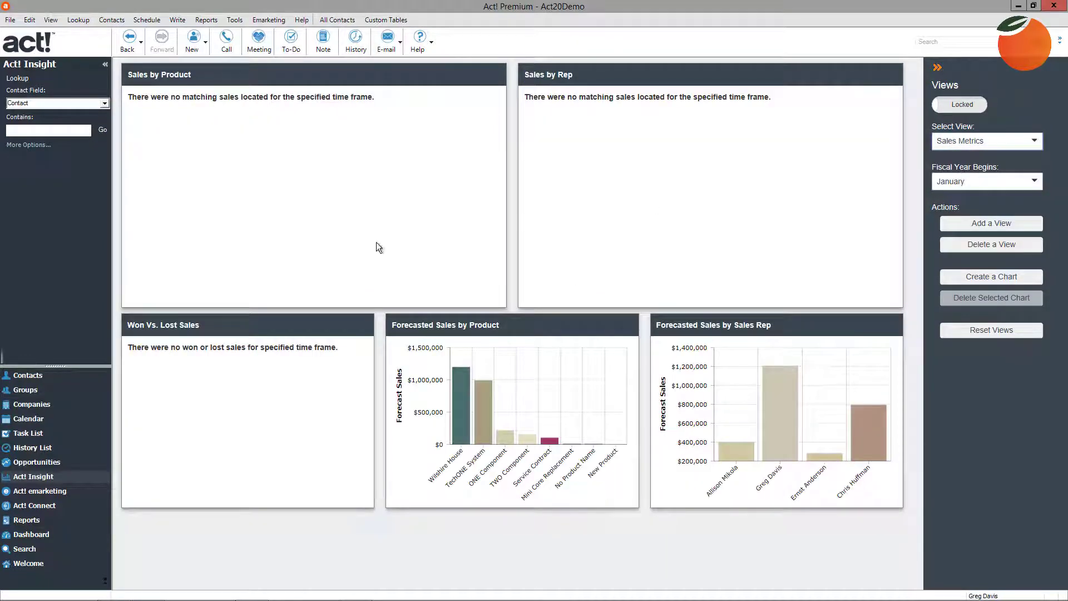
- Inspect the Forecasted Sales by Product chart's product filter, then collapse the Views panel
click(457, 330)
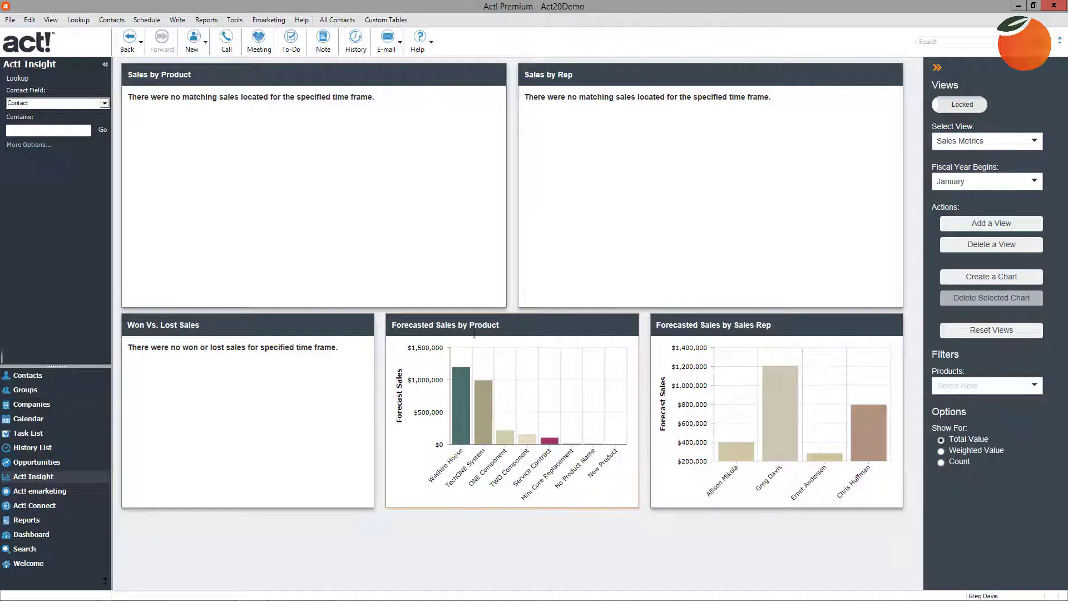
click(1033, 389)
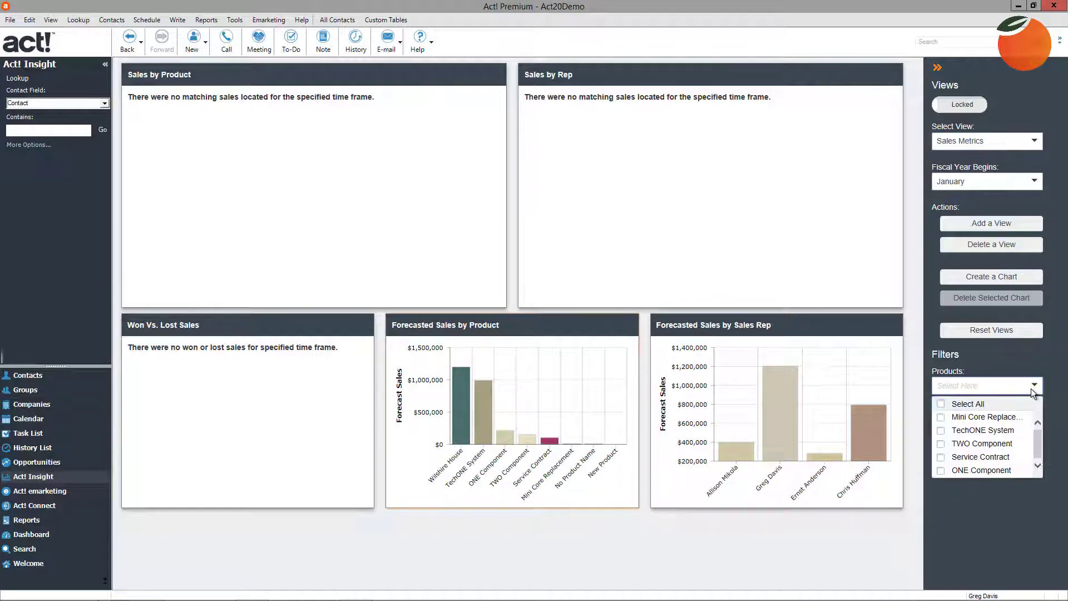
click(994, 363)
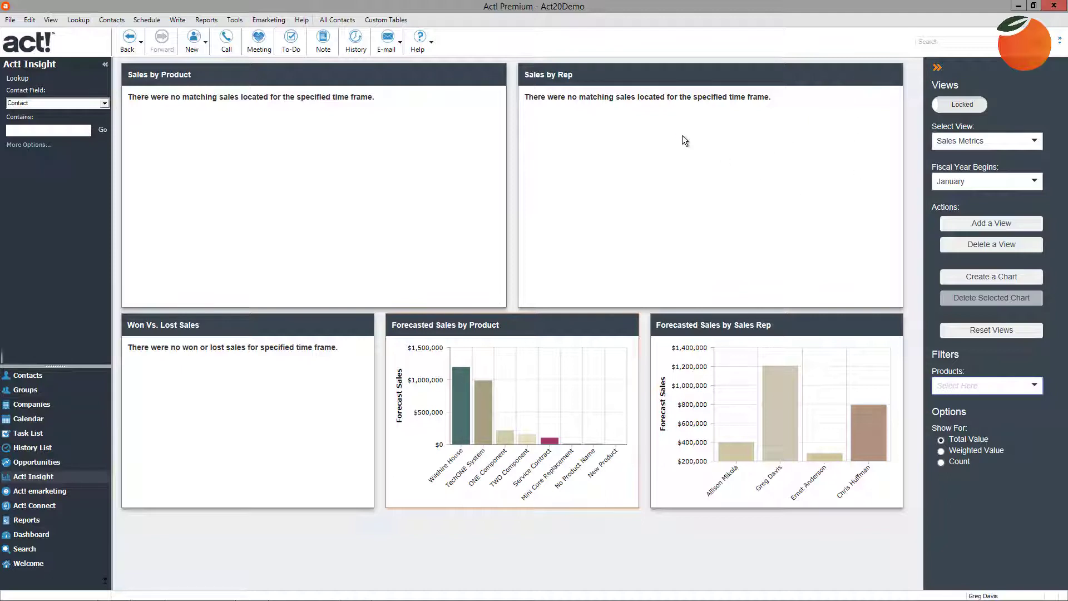
click(919, 62)
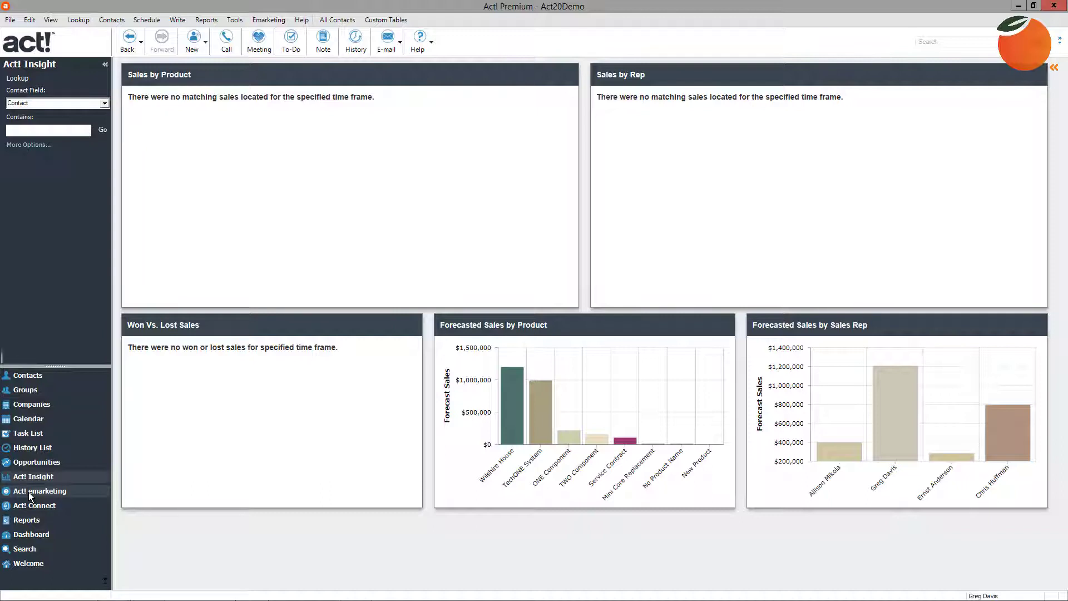
- Review the Act! emarketing email templates in Template Manager, then go to the Act! Connect page
click(31, 492)
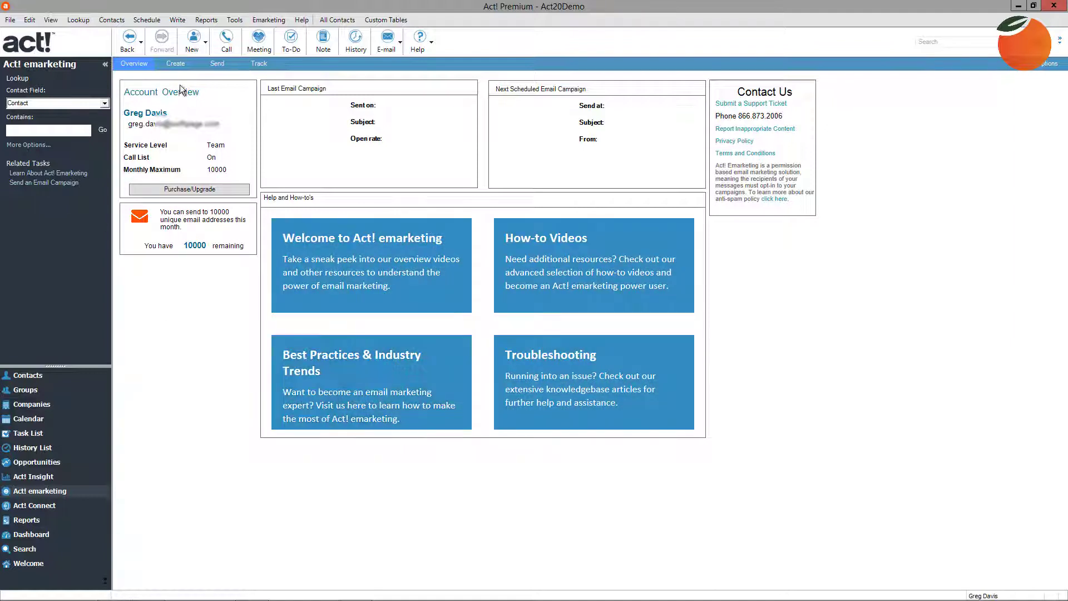
click(180, 64)
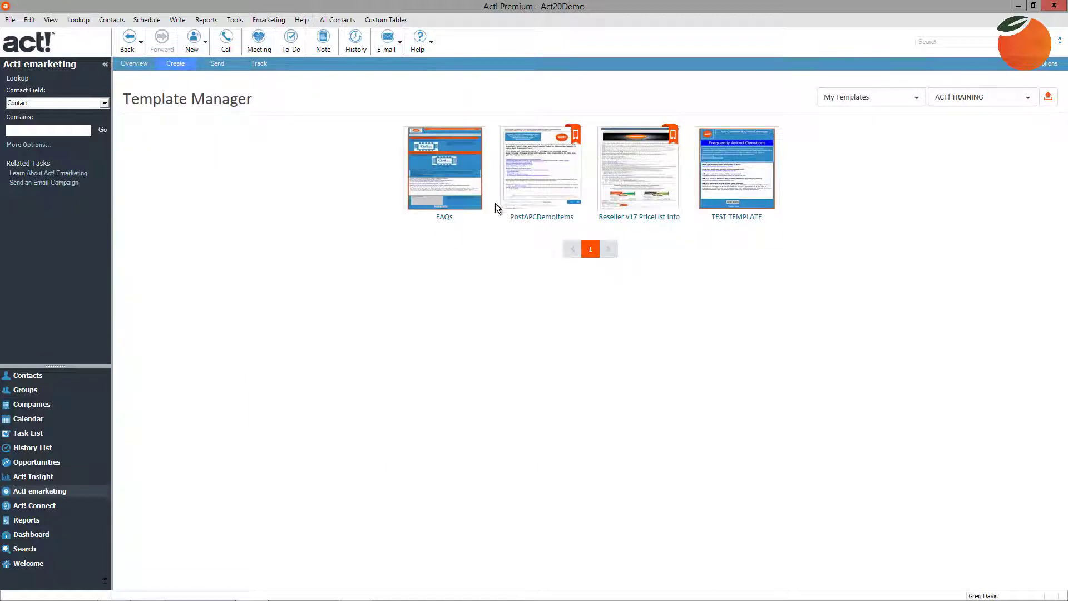
mouse_move(527, 177)
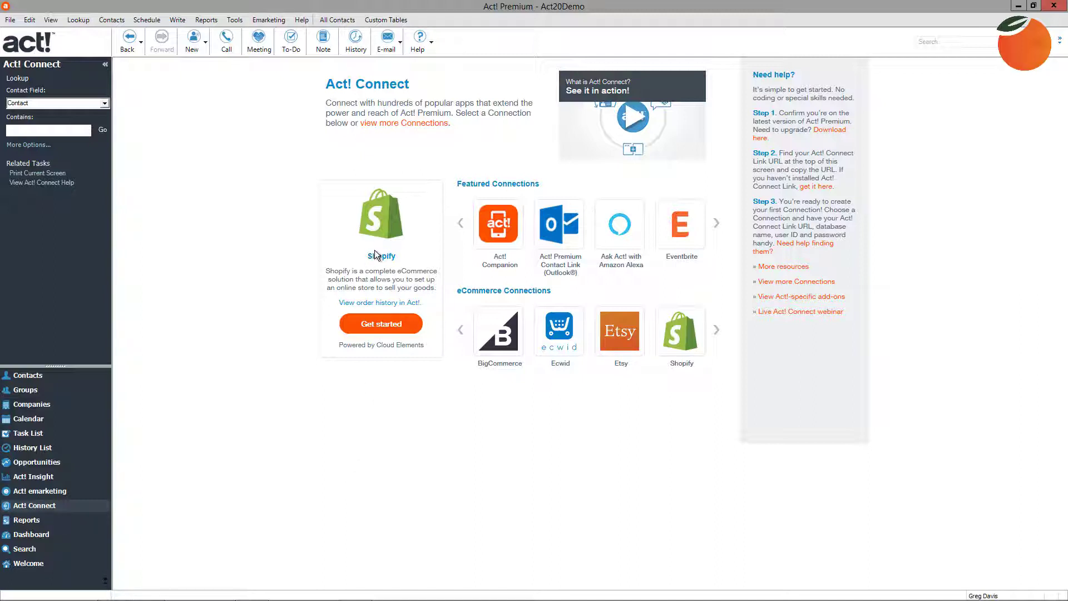
drag(378, 254, 395, 257)
click(384, 259)
- Open the Search page and place the cursor in its empty search box
click(20, 552)
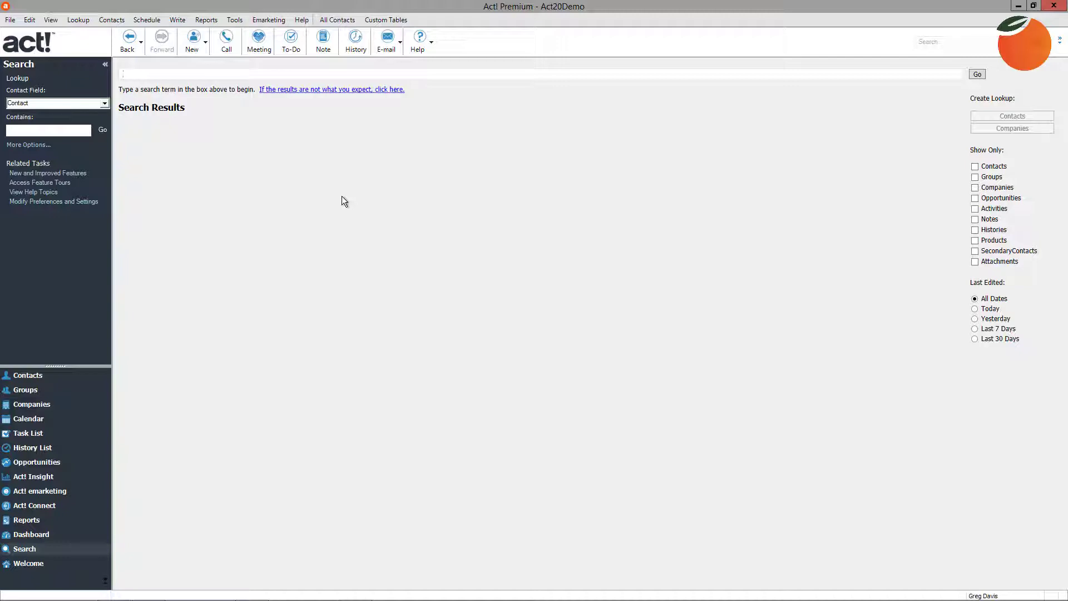
click(142, 74)
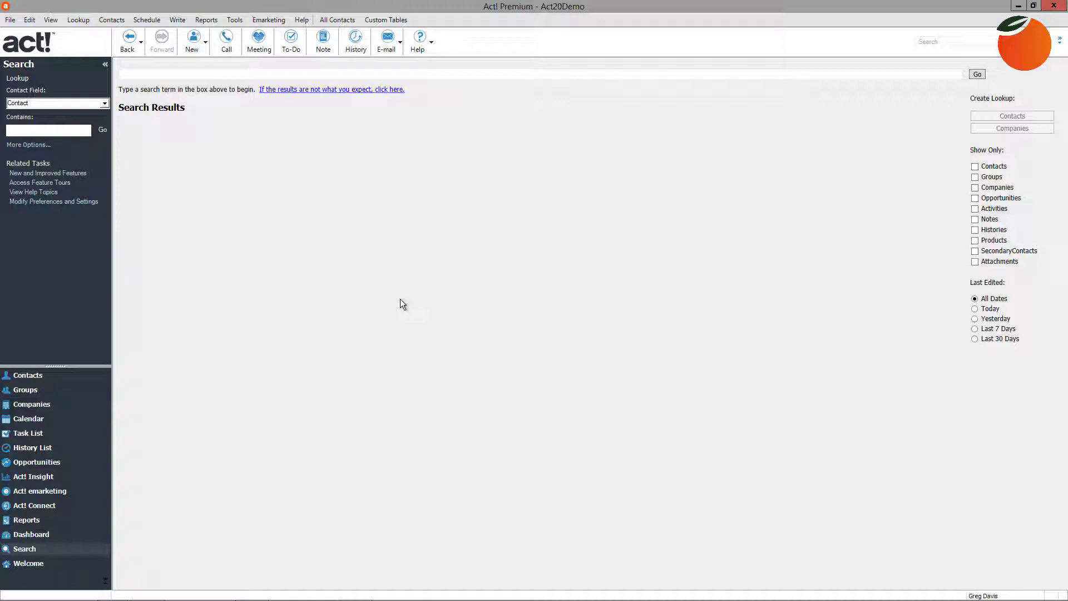
- Return to the contact records, showing contact 90 of 200 with its history entries
click(28, 381)
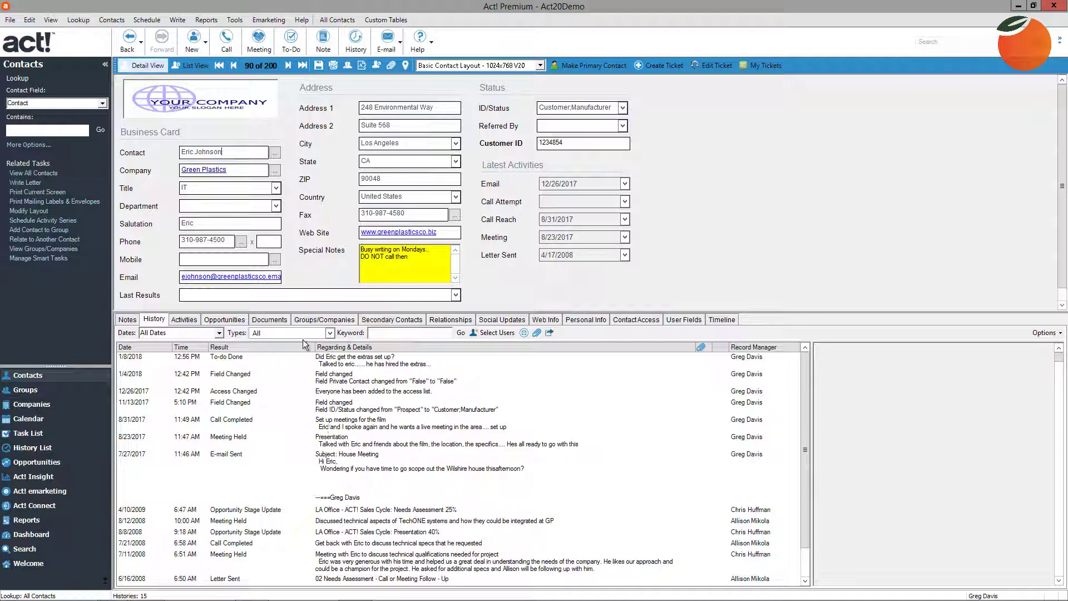
mouse_move(304, 598)
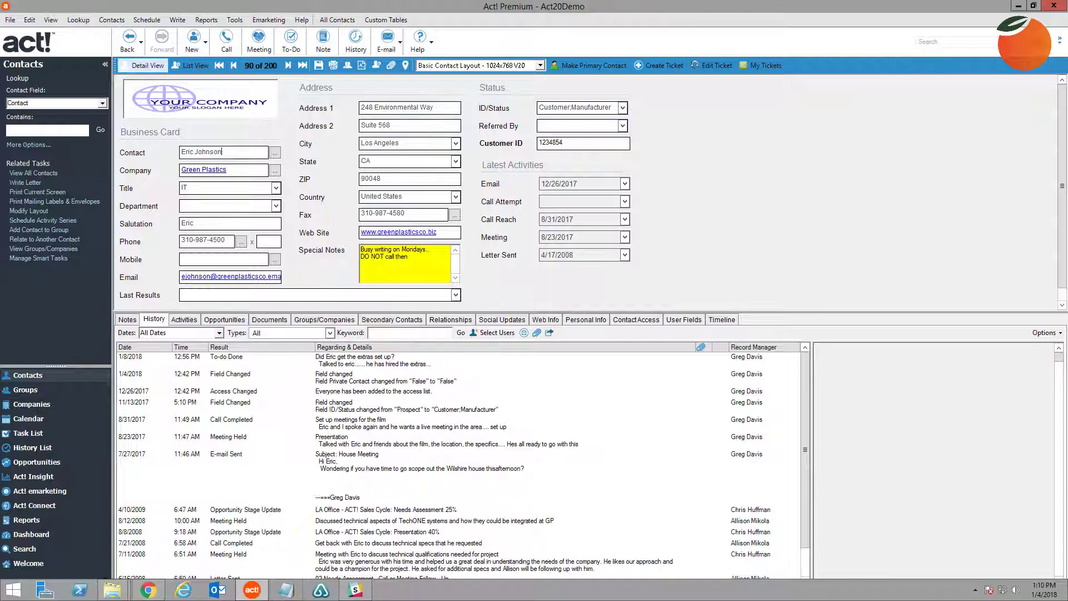
click(187, 591)
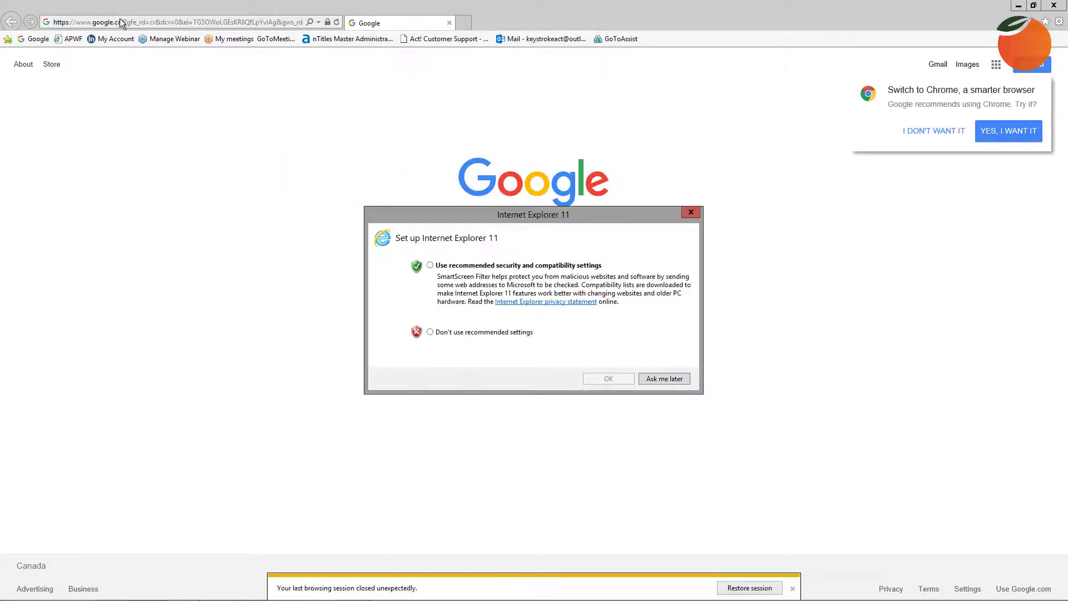
click(73, 39)
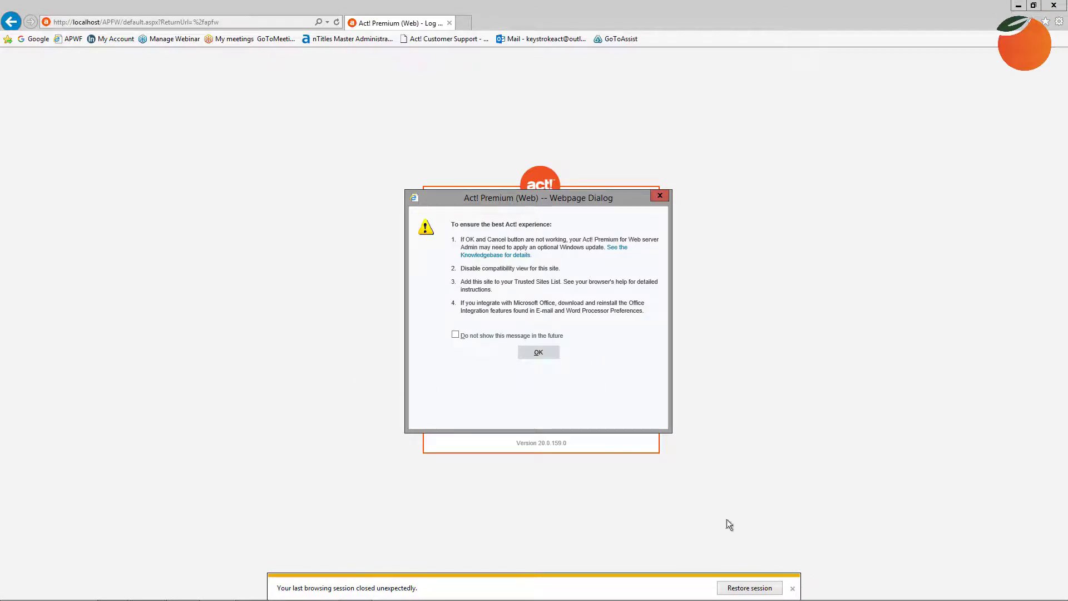
- Dismiss the warnings, log in to Act20Demo with the user name, and open the Contacts view
click(539, 353)
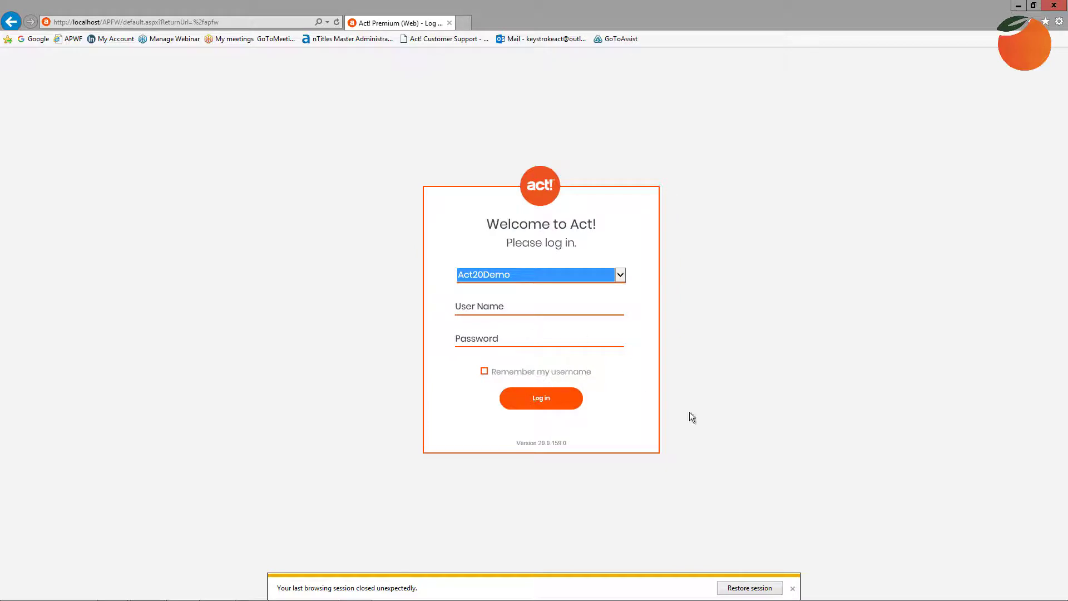
click(793, 588)
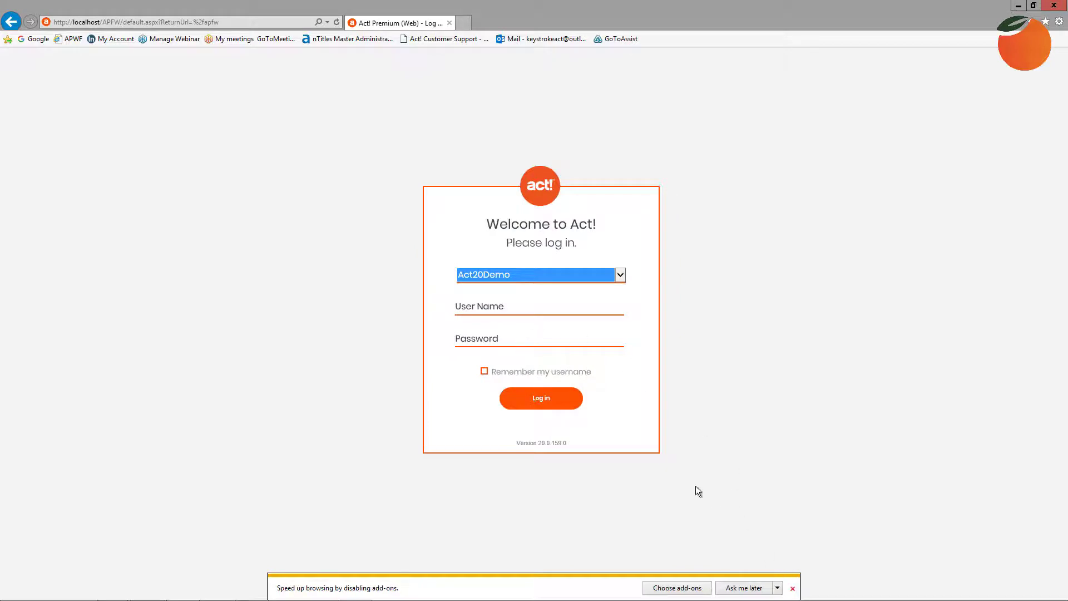
click(486, 305)
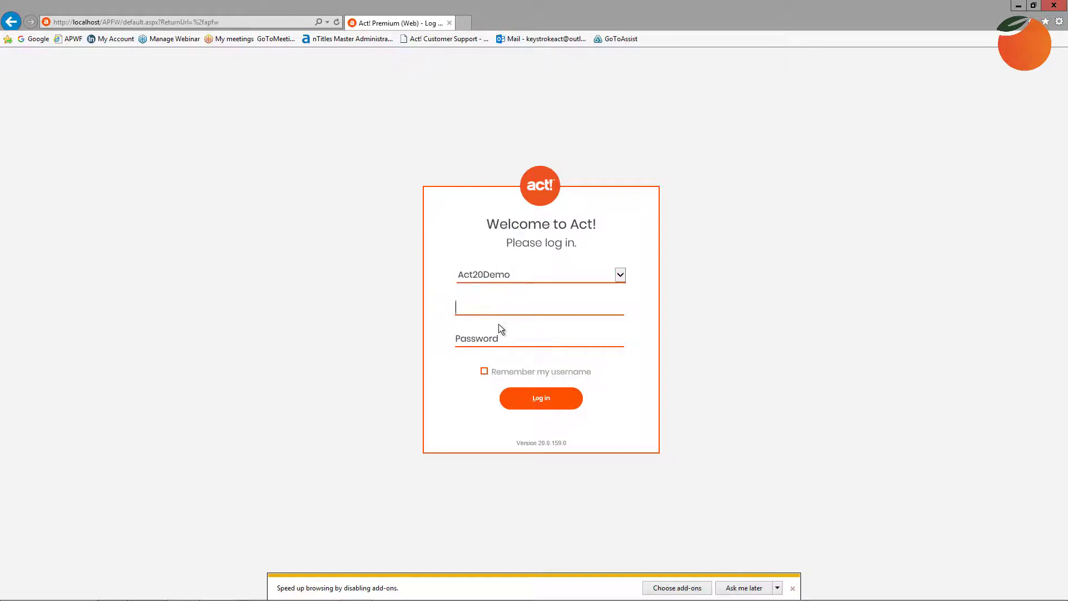
text(greg davis)
click(538, 398)
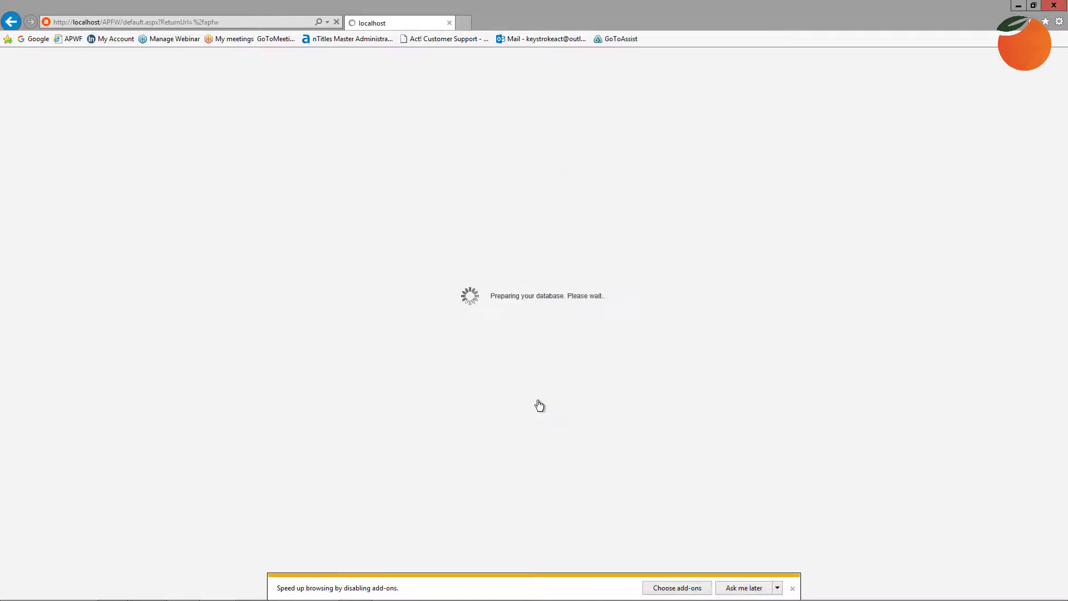
click(795, 589)
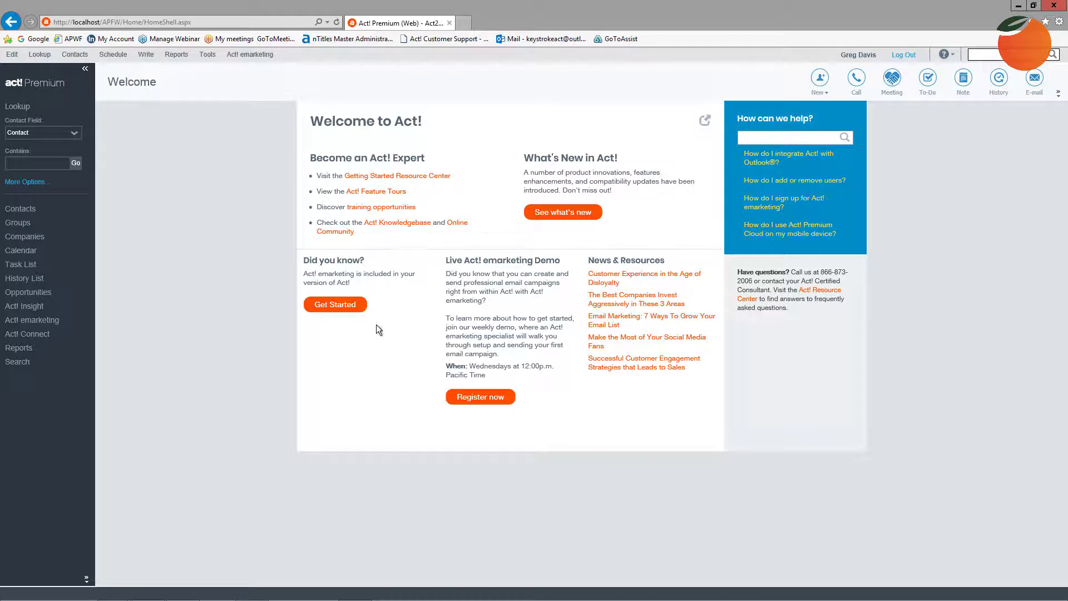
click(20, 210)
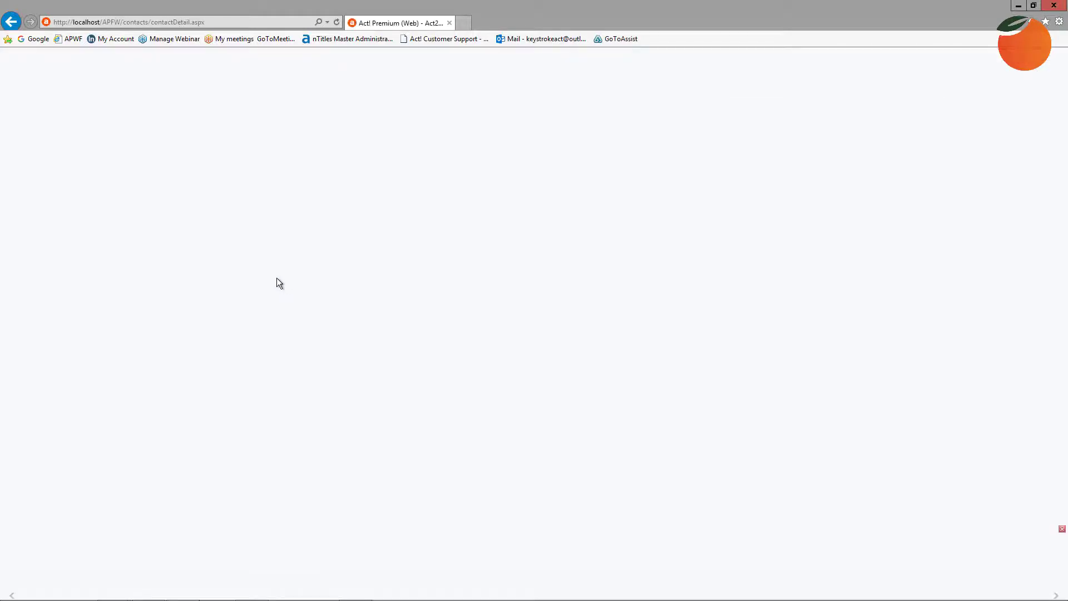